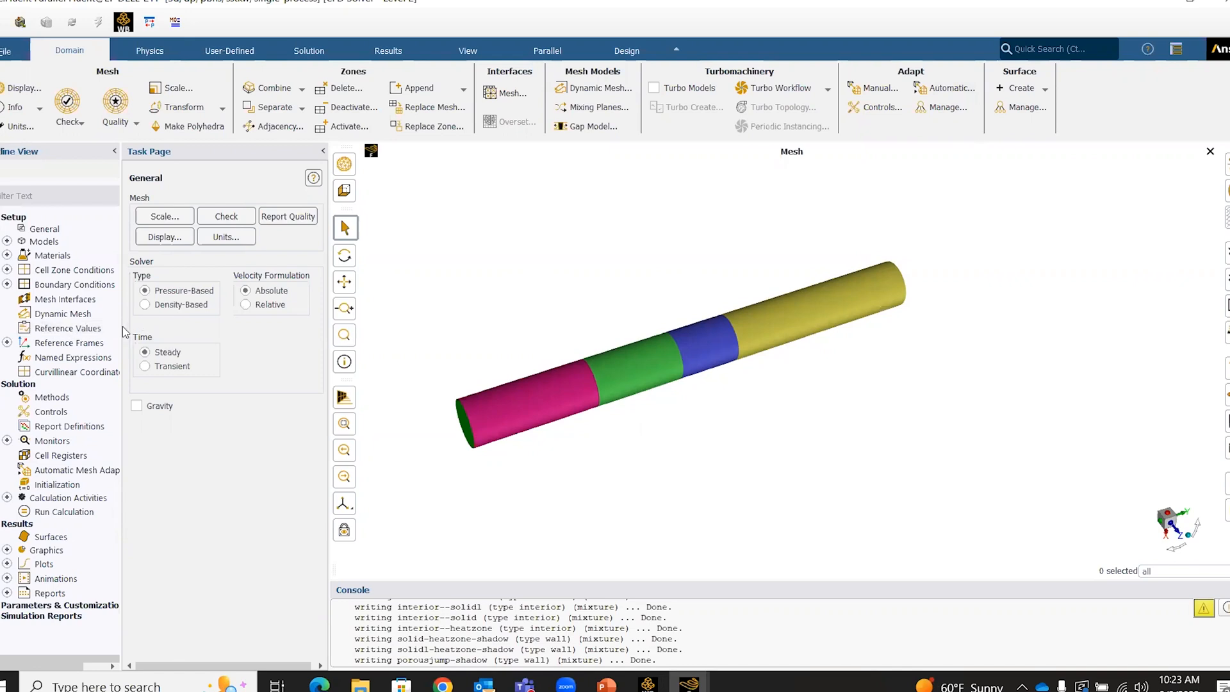
- Set the solver time to Transient and change the temperature unit to C
{"action": "left_click_drag", "start_coordinate": [121, 325], "coordinate": [180, 325]}
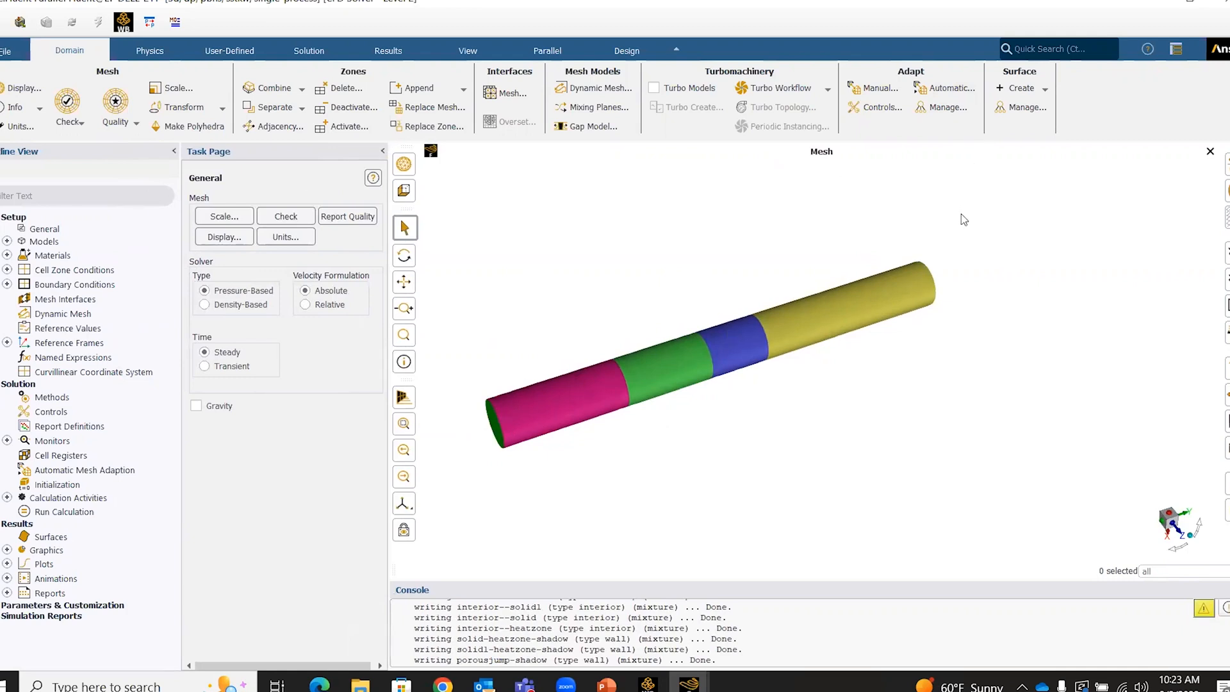
{"action": "left_click", "coordinate": [240, 368]}
{"action": "left_click", "coordinate": [286, 237]}
{"action": "left_click_drag", "start_coordinate": [380, 392], "coordinate": [382, 493]}
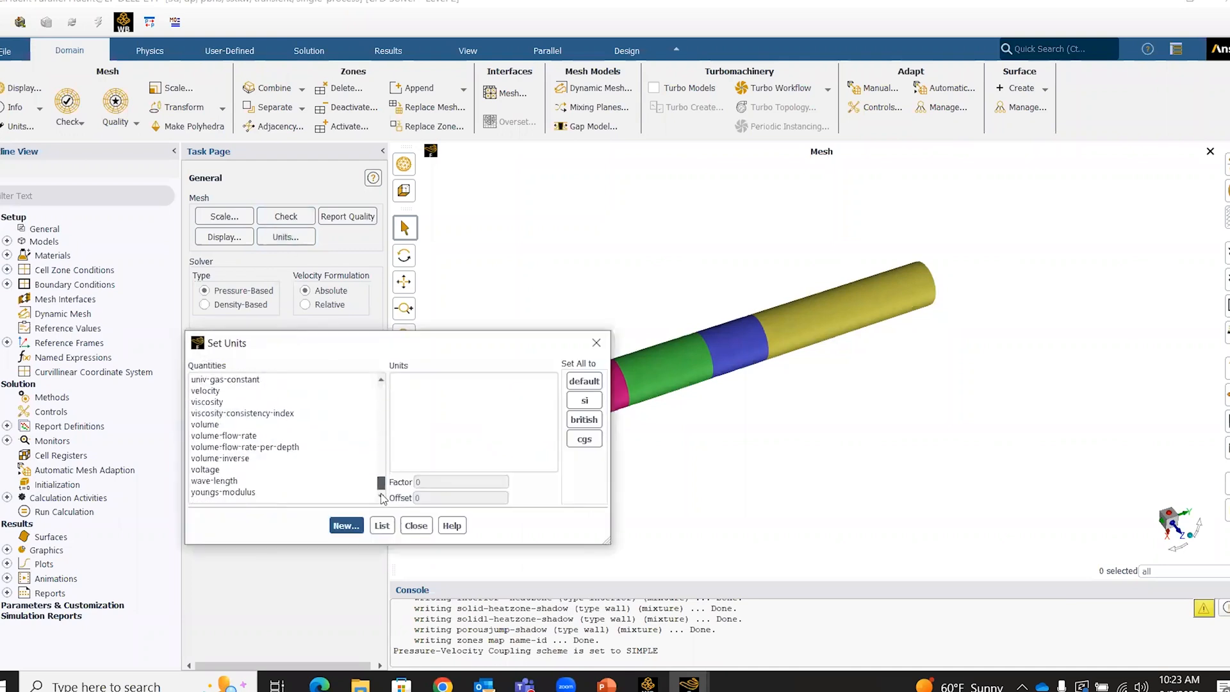
{"action": "scroll", "coordinate": [317, 455], "scroll_direction": "up", "scroll_amount": 2}
{"action": "scroll", "coordinate": [314, 453], "scroll_direction": "up", "scroll_amount": 4}
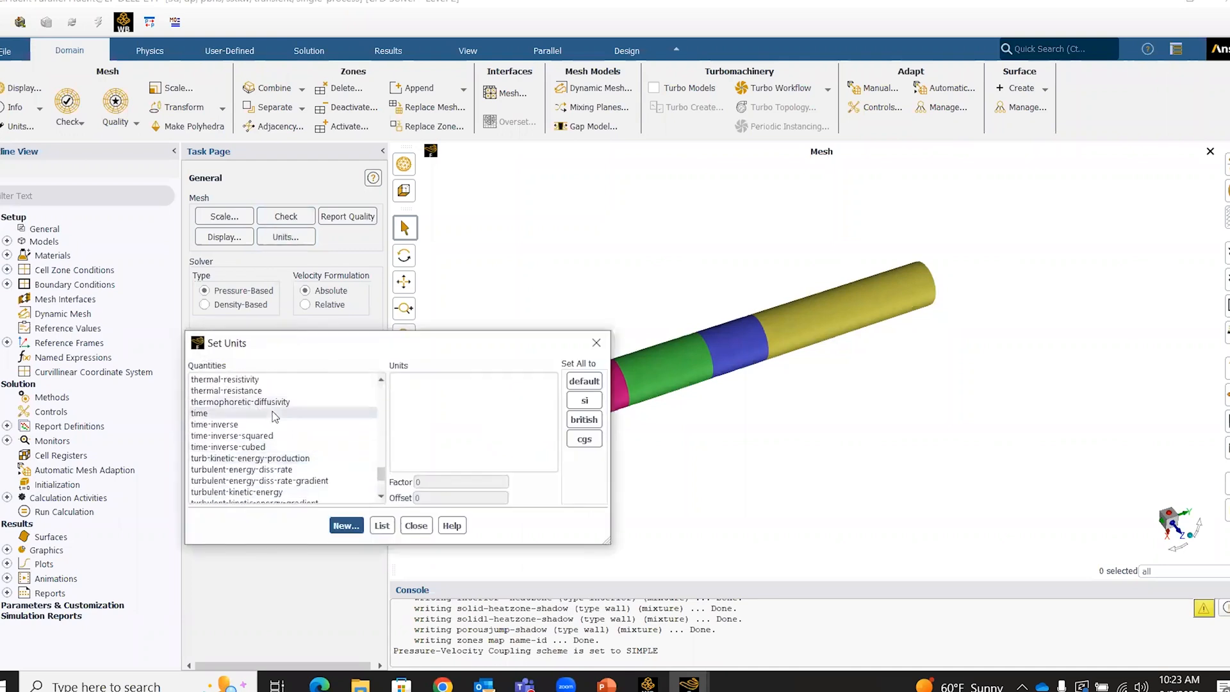
{"action": "left_click", "coordinate": [267, 391]}
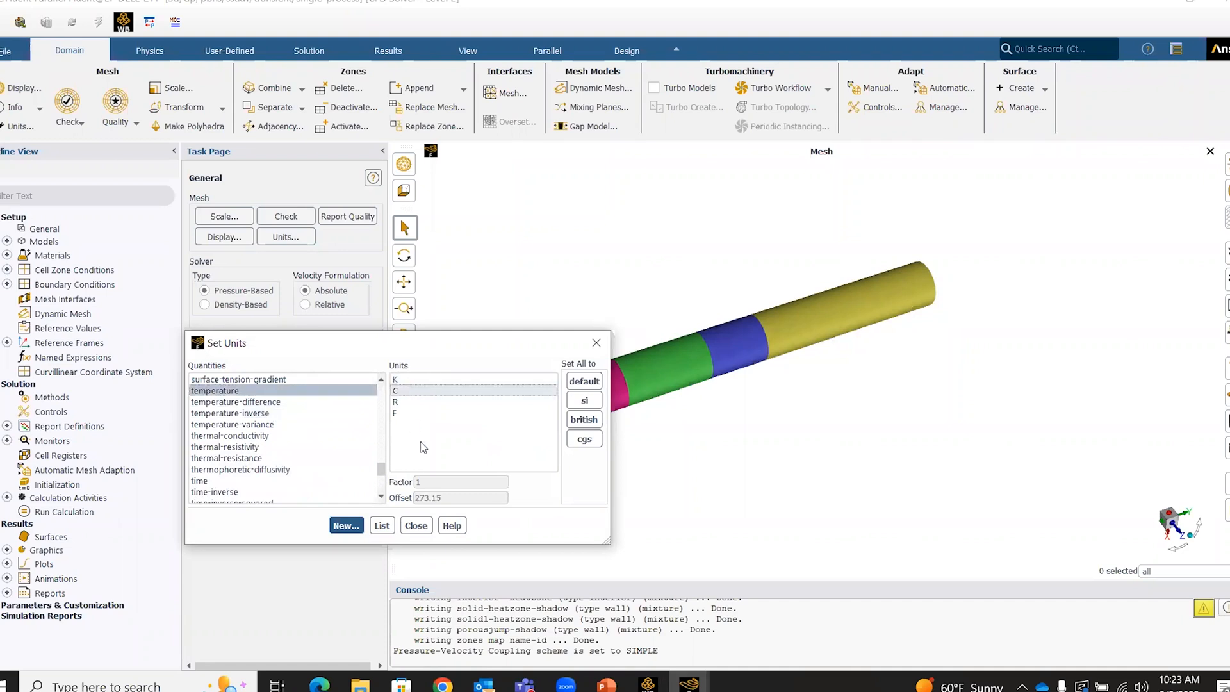
{"action": "left_click", "coordinate": [395, 391]}
{"action": "left_click", "coordinate": [416, 526]}
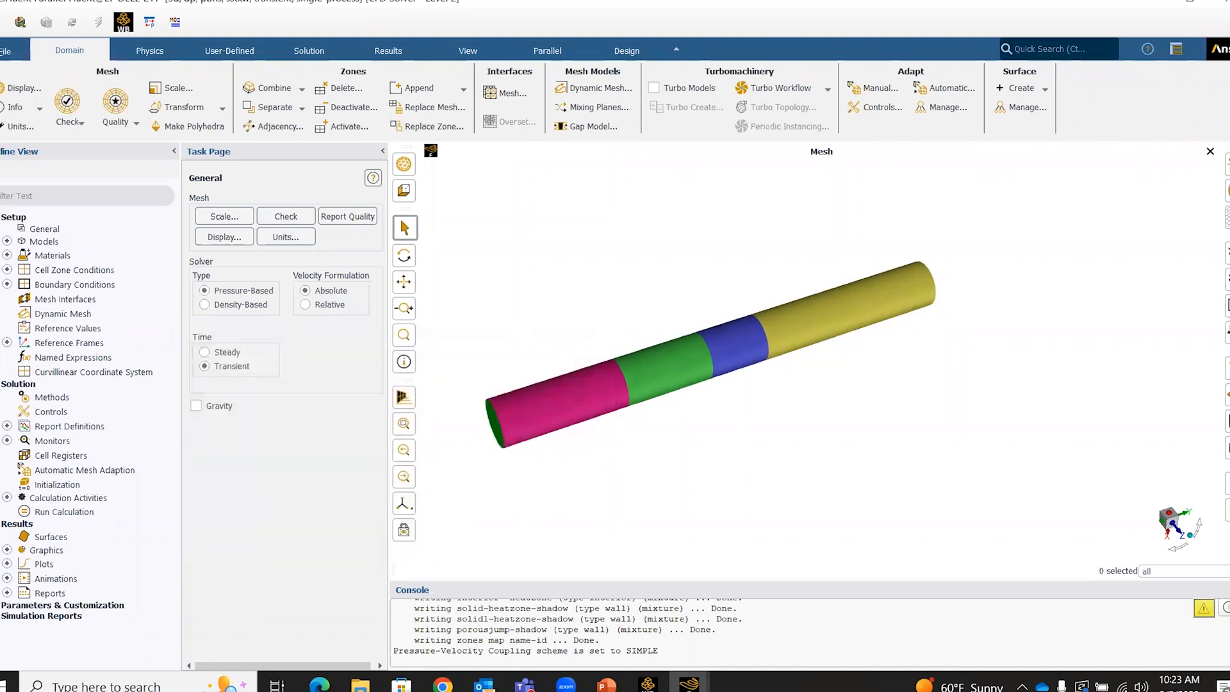
- Turn on the energy equation in the physics models
{"action": "left_click", "coordinate": [7, 242]}
{"action": "double_click", "coordinate": [63, 270]}
{"action": "left_click", "coordinate": [201, 380]}
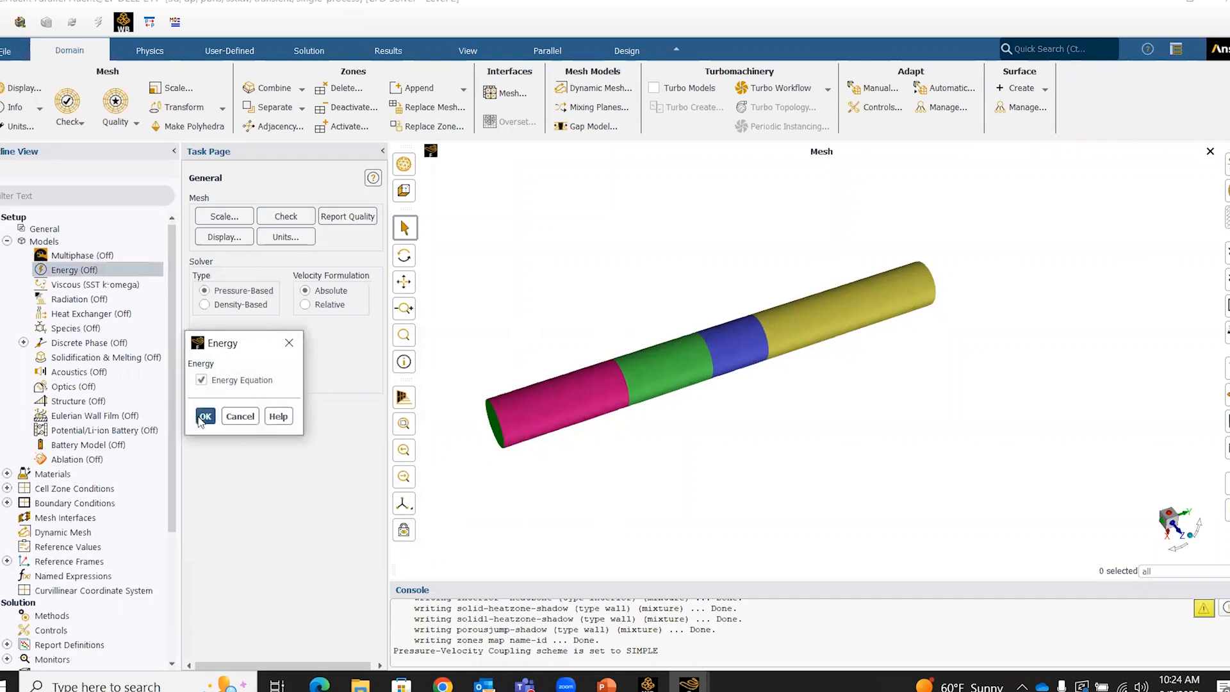
{"action": "left_click", "coordinate": [205, 416]}
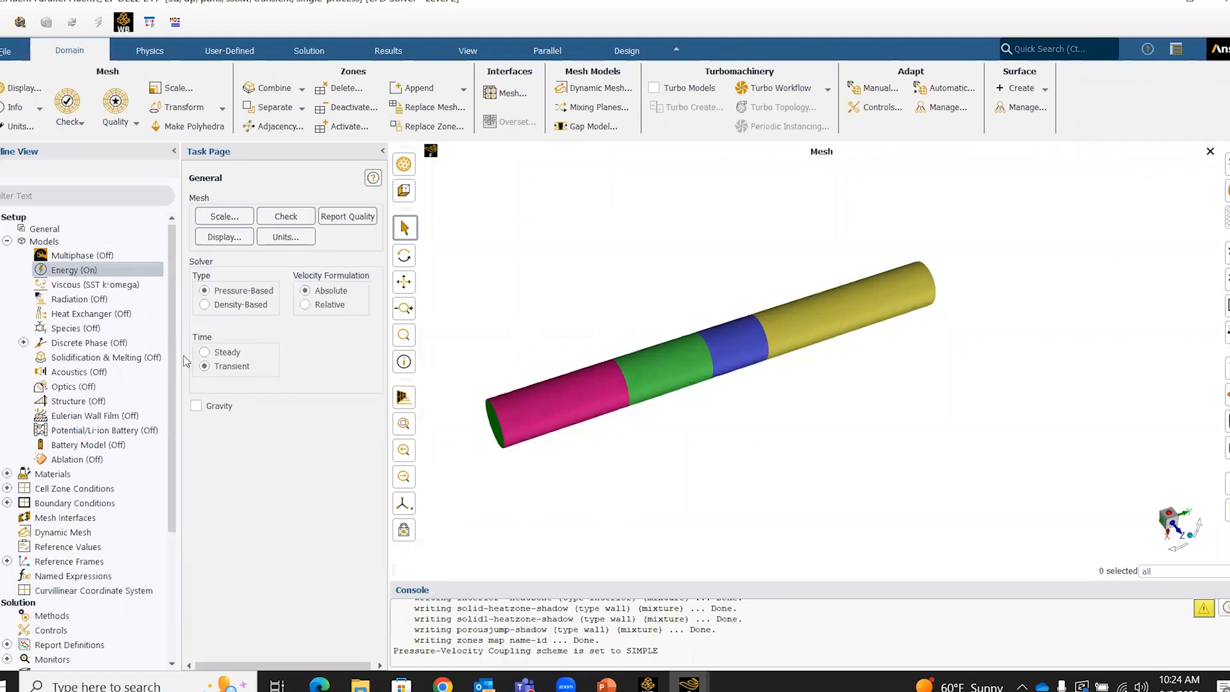
- Change all four solid cell zones (heatzone, solid, solid1 and solid1.1) to the fluid type
{"action": "left_click", "coordinate": [7, 473]}
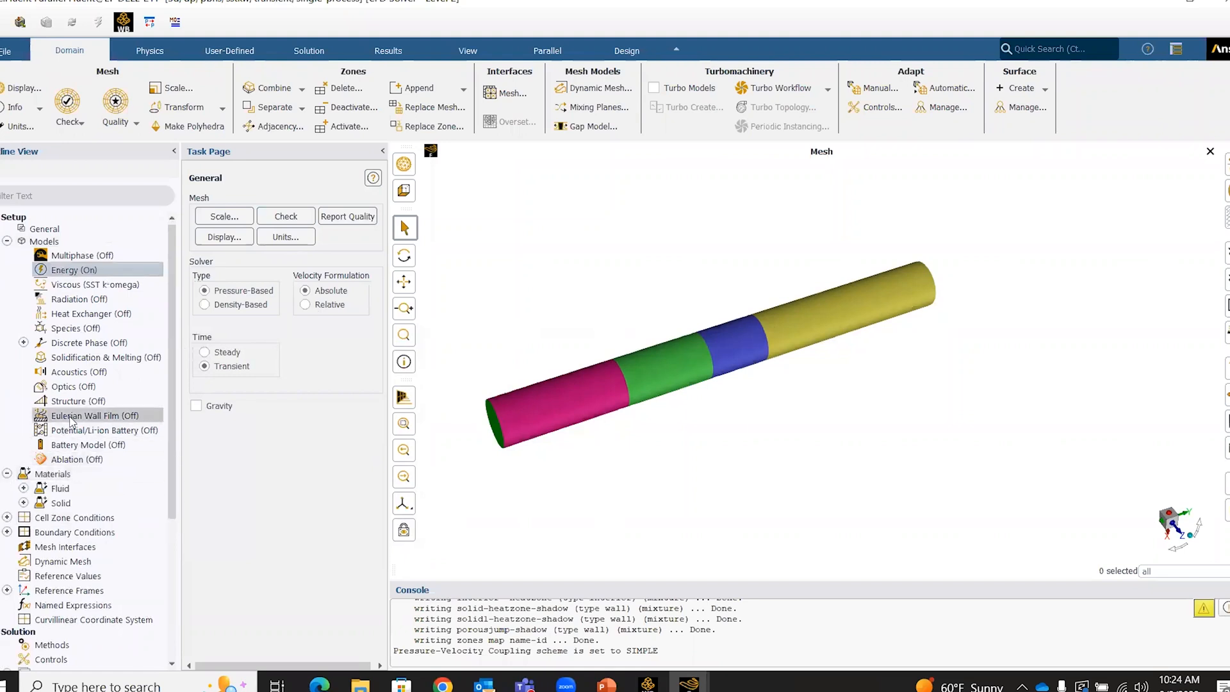
{"action": "scroll", "coordinate": [68, 423], "scroll_direction": "down", "scroll_amount": 3}
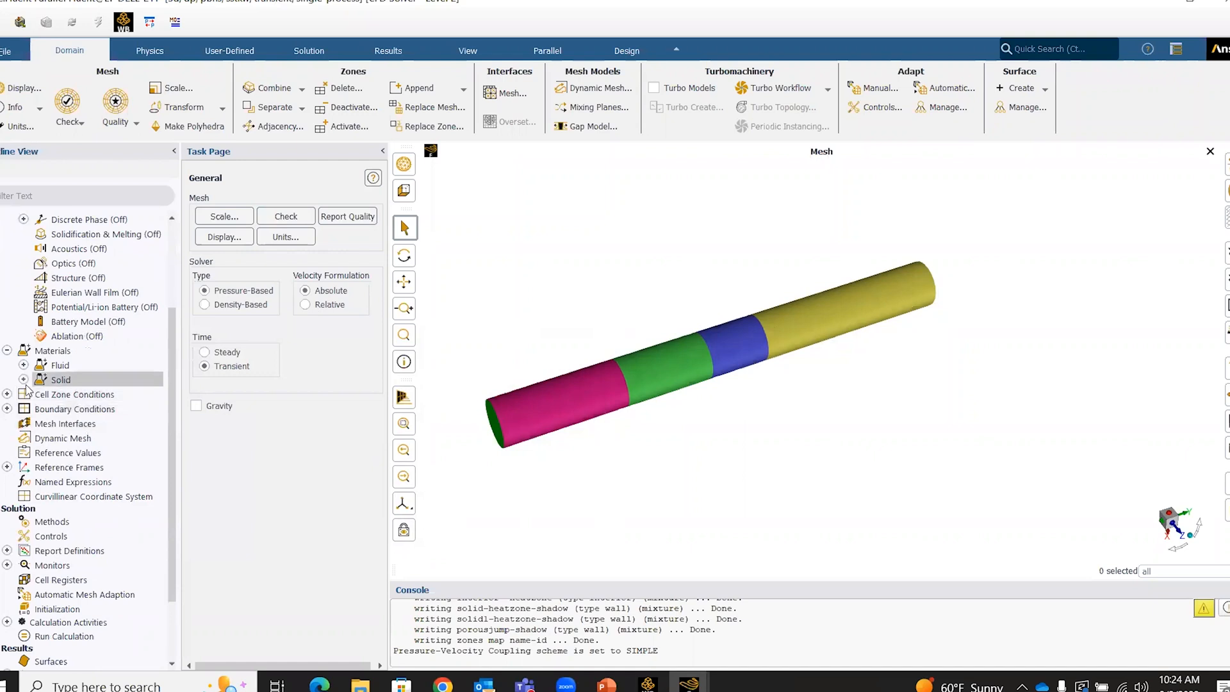
{"action": "left_click", "coordinate": [8, 394]}
{"action": "left_click", "coordinate": [24, 409]}
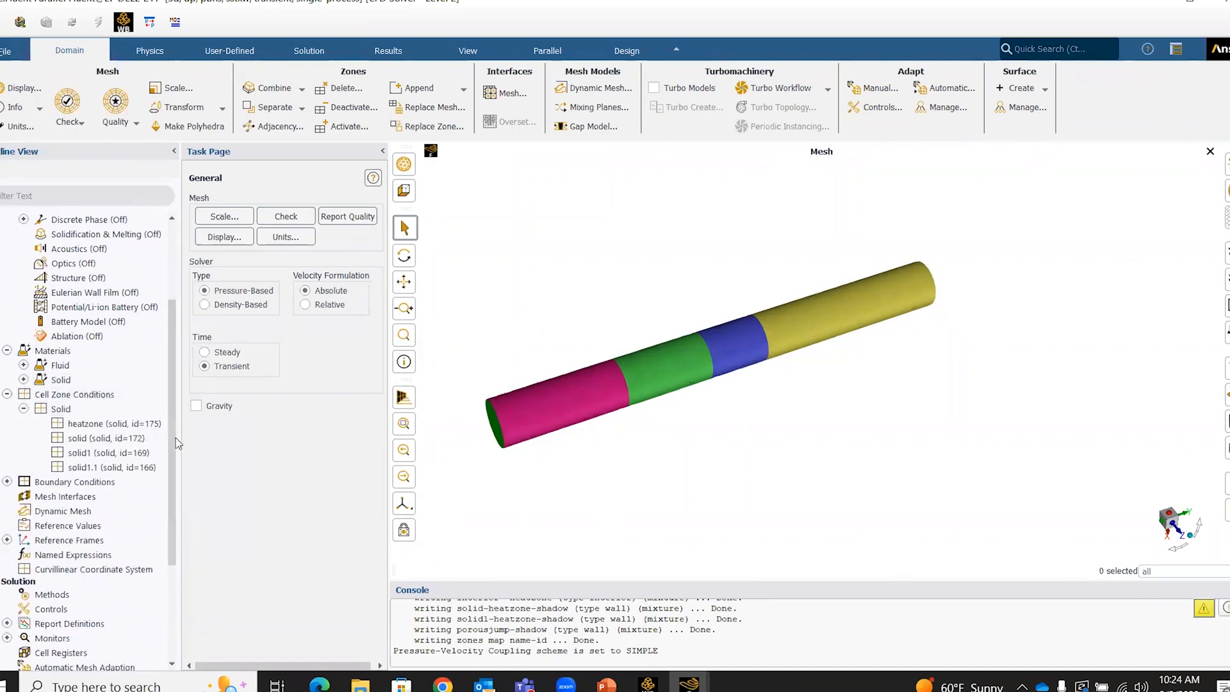
{"action": "left_click", "coordinate": [134, 424]}
{"action": "left_click", "coordinate": [133, 468], "text": "ctrl"}
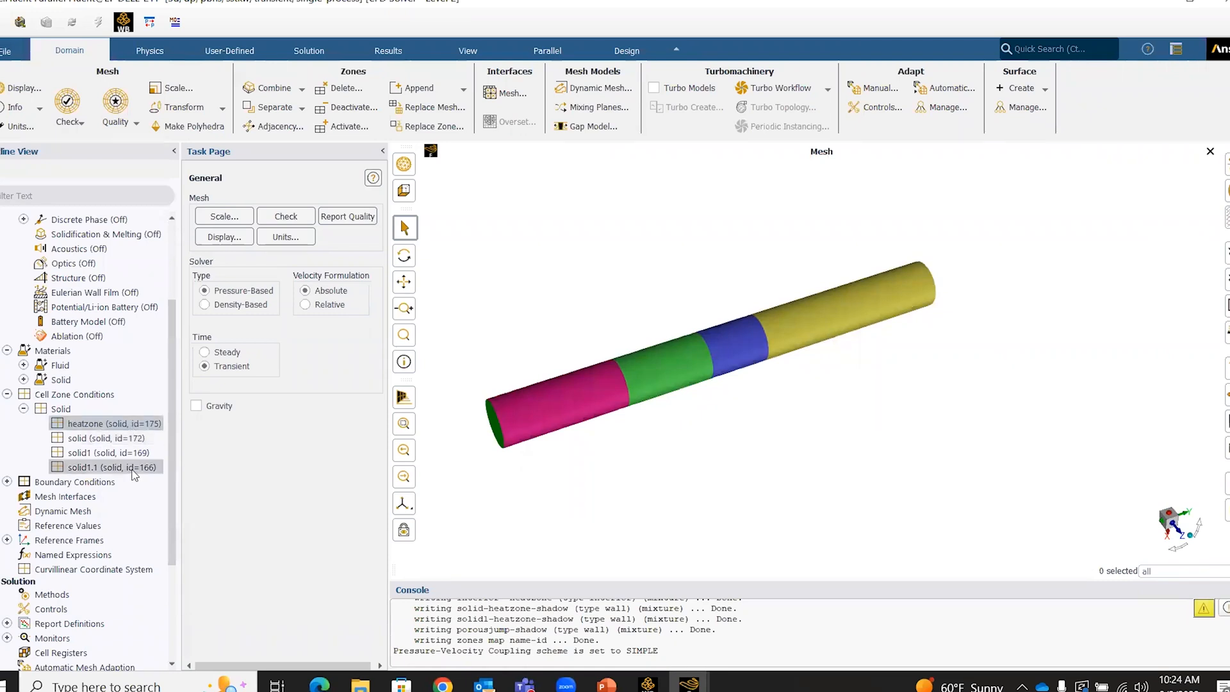
{"action": "left_click", "coordinate": [133, 469], "text": "shift"}
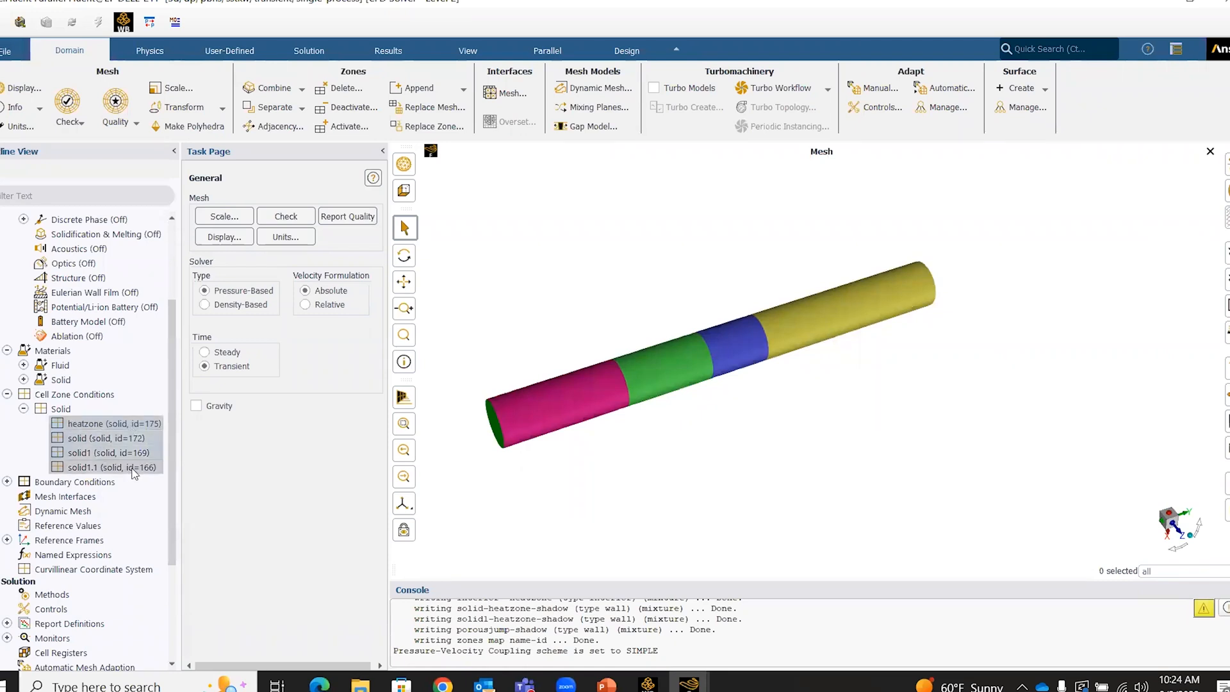
{"action": "right_click", "coordinate": [134, 473]}
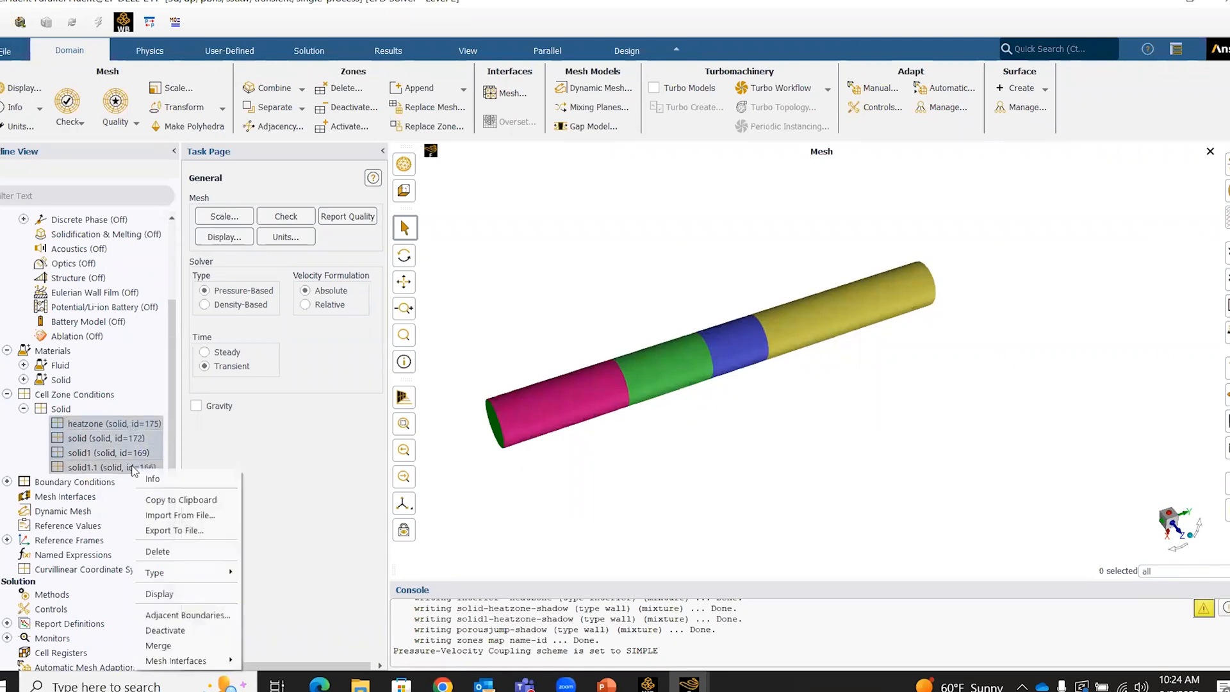
{"action": "mouse_move", "coordinate": [225, 579]}
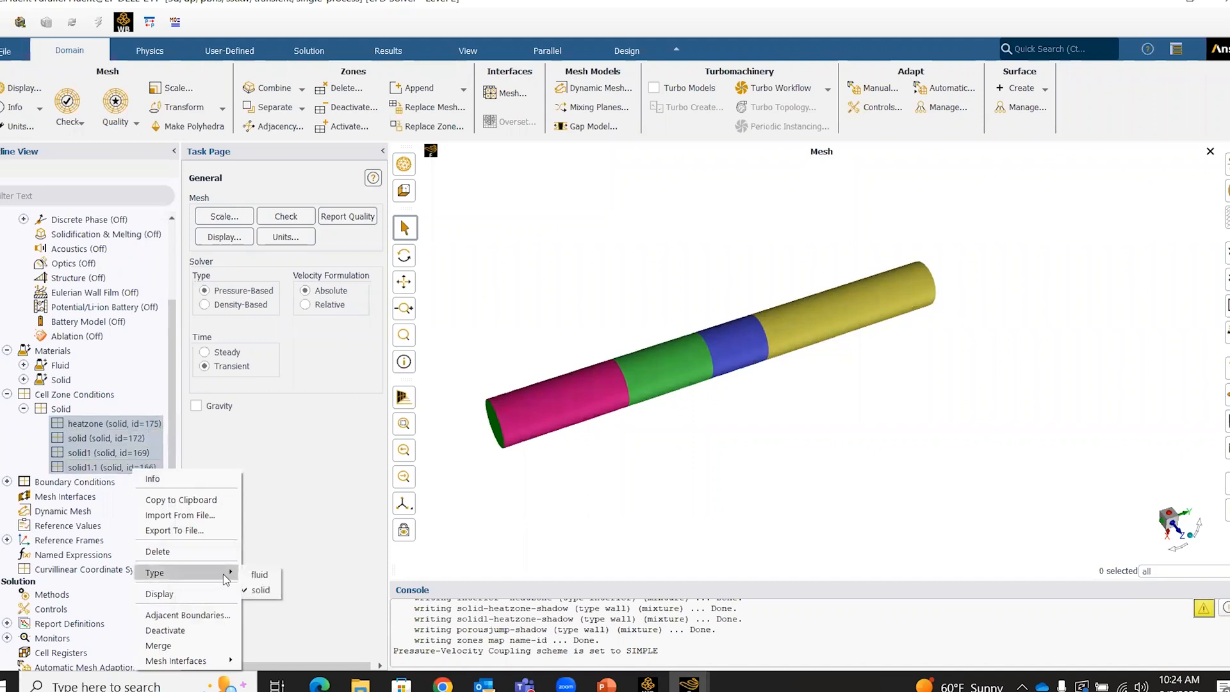
{"action": "left_click", "coordinate": [259, 574]}
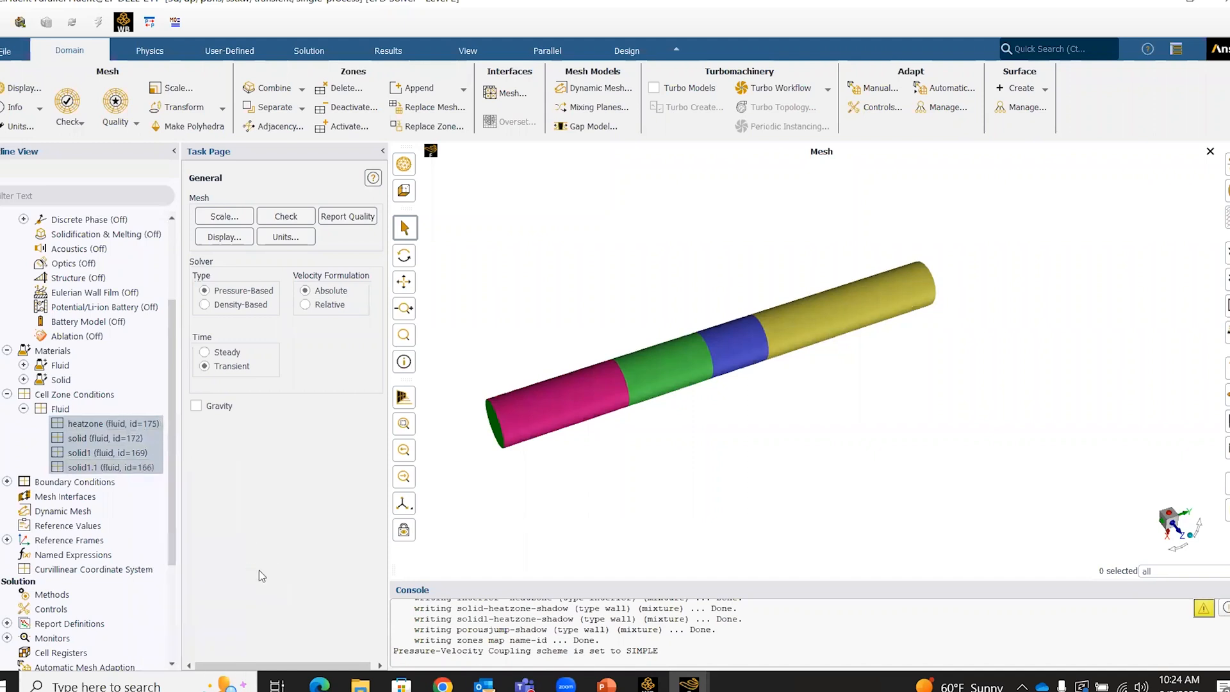
- Display only the heatzone cell zone and examine its shape up close
{"action": "left_click", "coordinate": [140, 423]}
{"action": "right_click", "coordinate": [140, 423]}
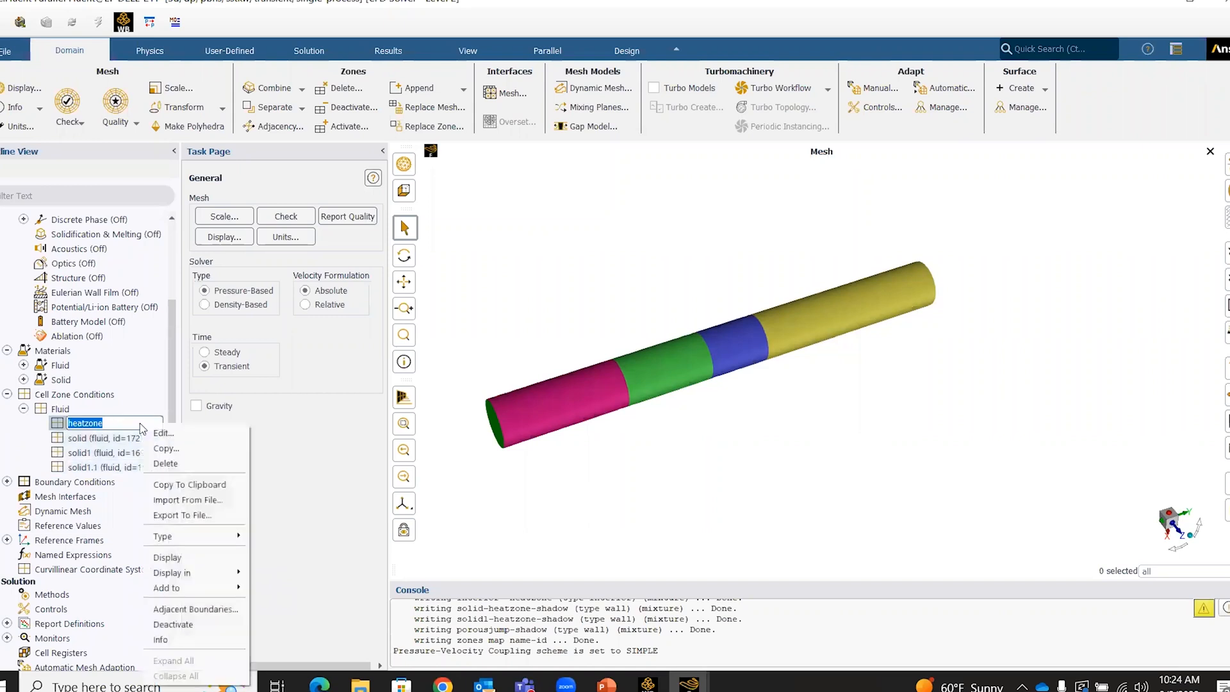
{"action": "left_click", "coordinate": [298, 464]}
{"action": "right_click", "coordinate": [110, 421]}
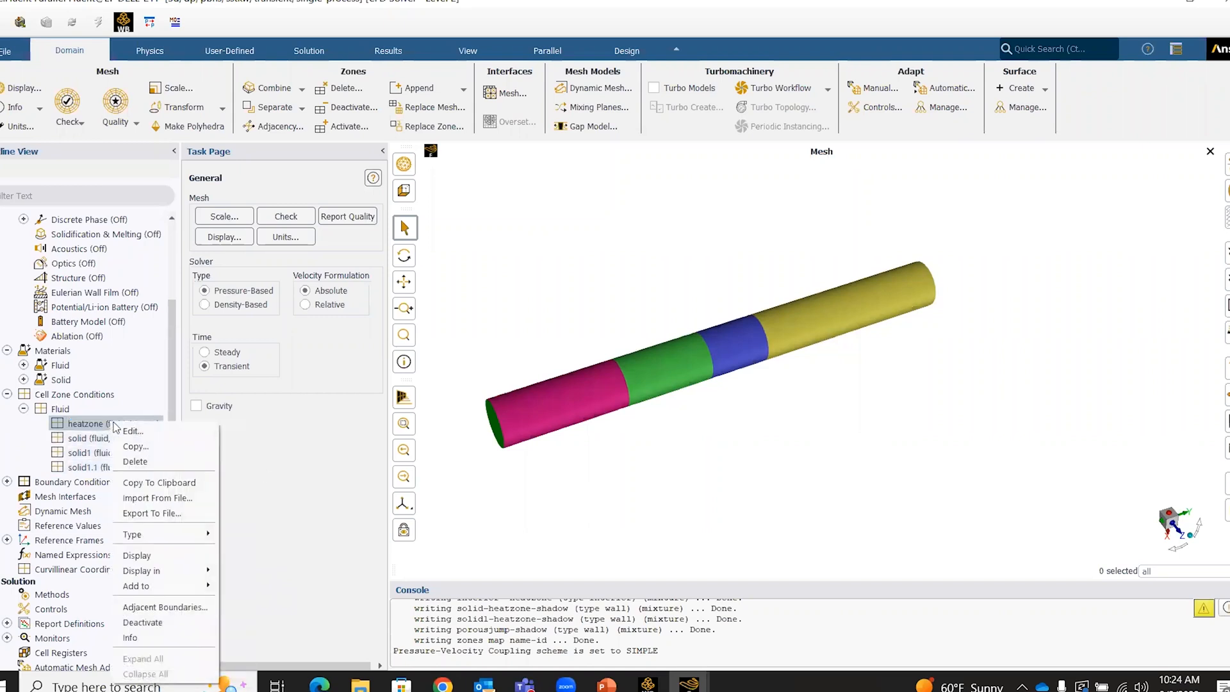
{"action": "left_click", "coordinate": [174, 556]}
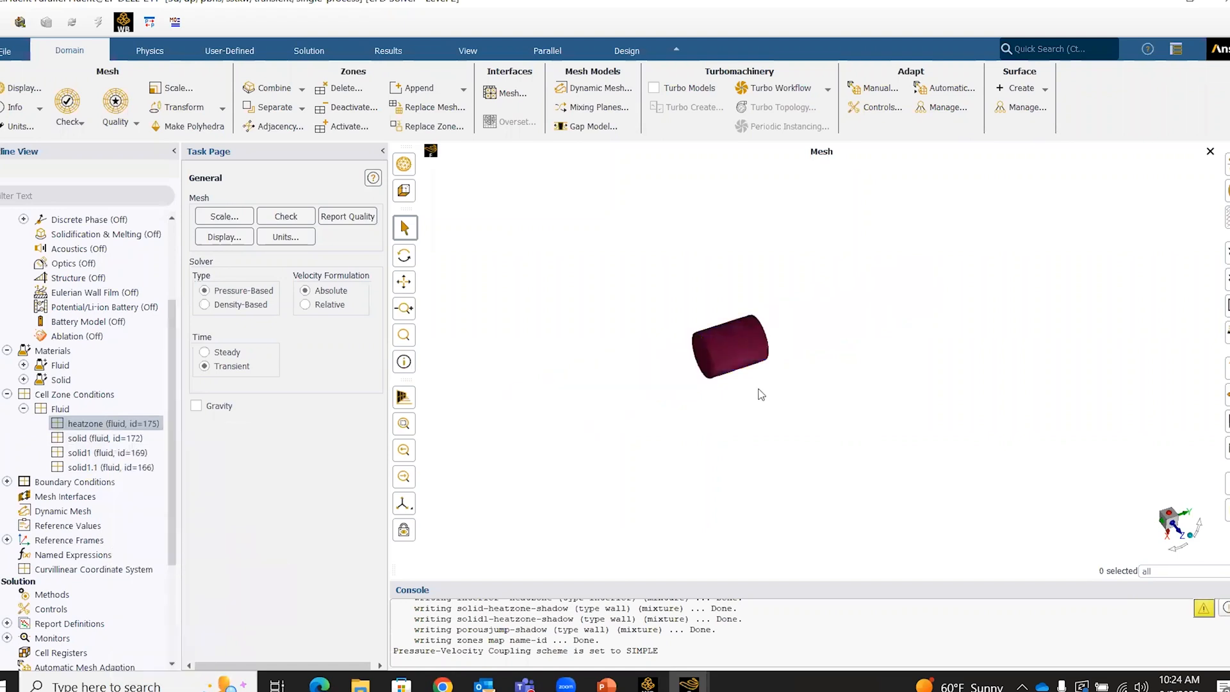
{"action": "scroll", "coordinate": [736, 372], "scroll_direction": "up", "scroll_amount": 3}
{"action": "middle_click_drag", "start_coordinate": [738, 370], "coordinate": [854, 273]}
{"action": "scroll", "coordinate": [744, 268], "scroll_direction": "up", "scroll_amount": 3}
{"action": "middle_click_drag", "start_coordinate": [675, 303], "coordinate": [575, 359]}
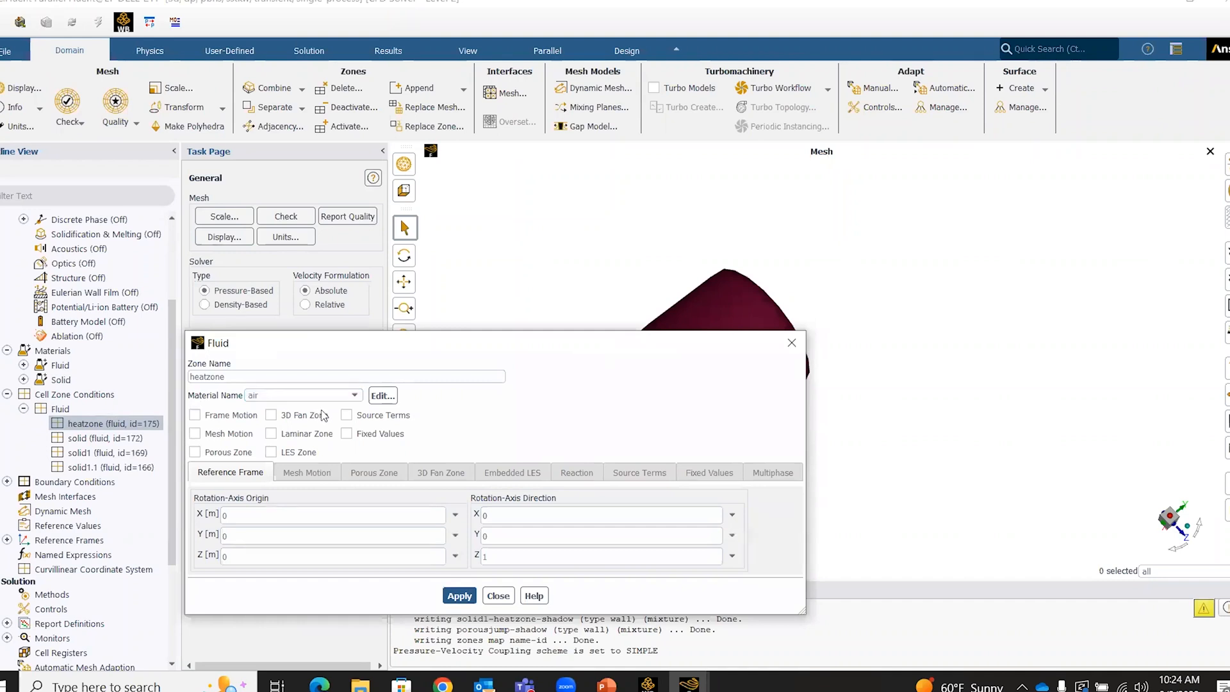
- Enable source terms for the heatzone cell zone and set its number of energy sources to 1
{"action": "left_click", "coordinate": [378, 418]}
{"action": "left_click", "coordinate": [629, 476]}
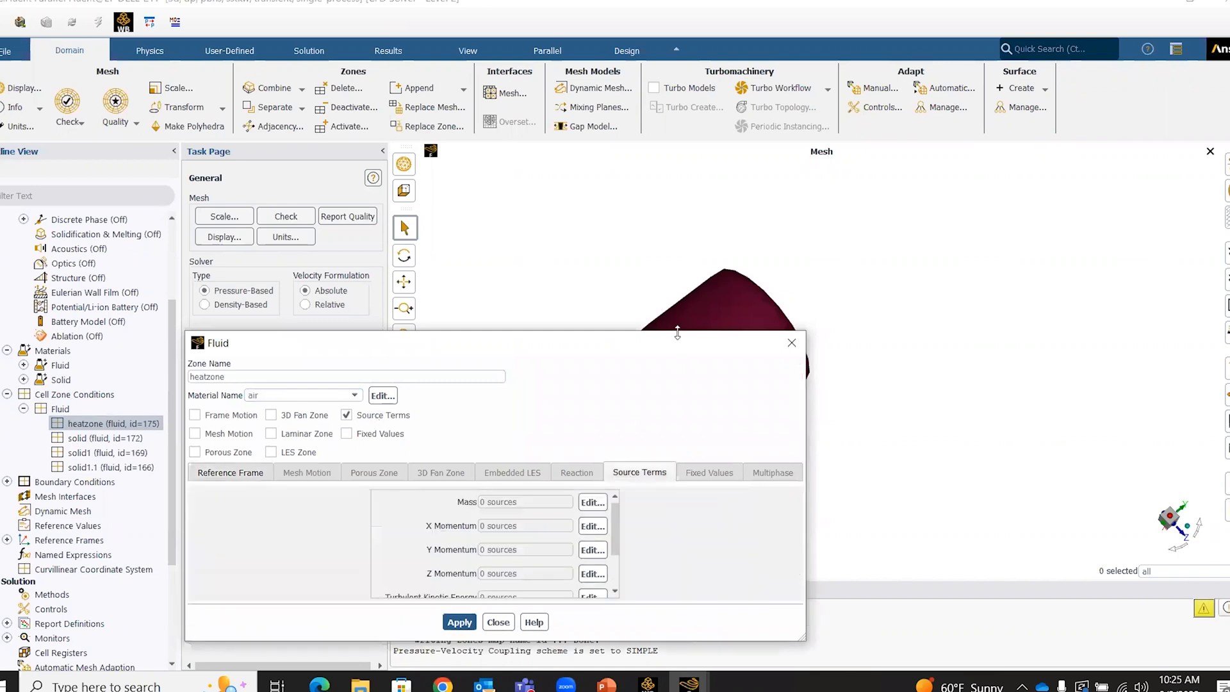
{"action": "left_click_drag", "start_coordinate": [666, 336], "coordinate": [674, 107]}
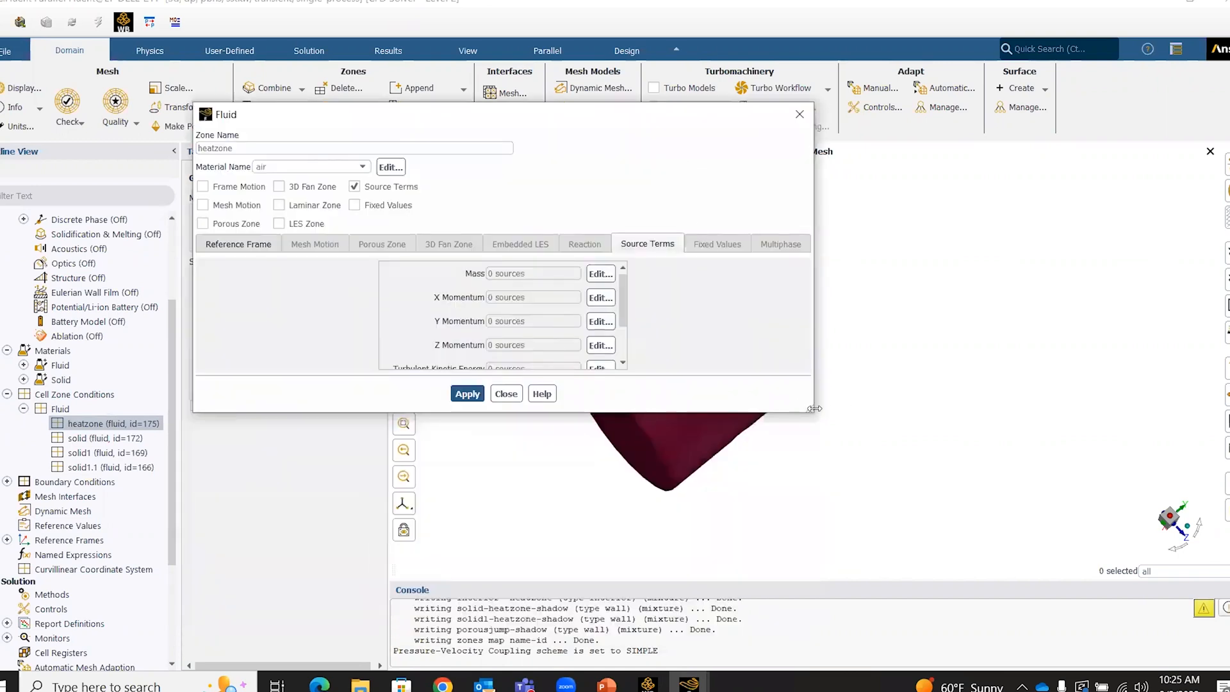
{"action": "left_click_drag", "start_coordinate": [812, 408], "coordinate": [936, 608]}
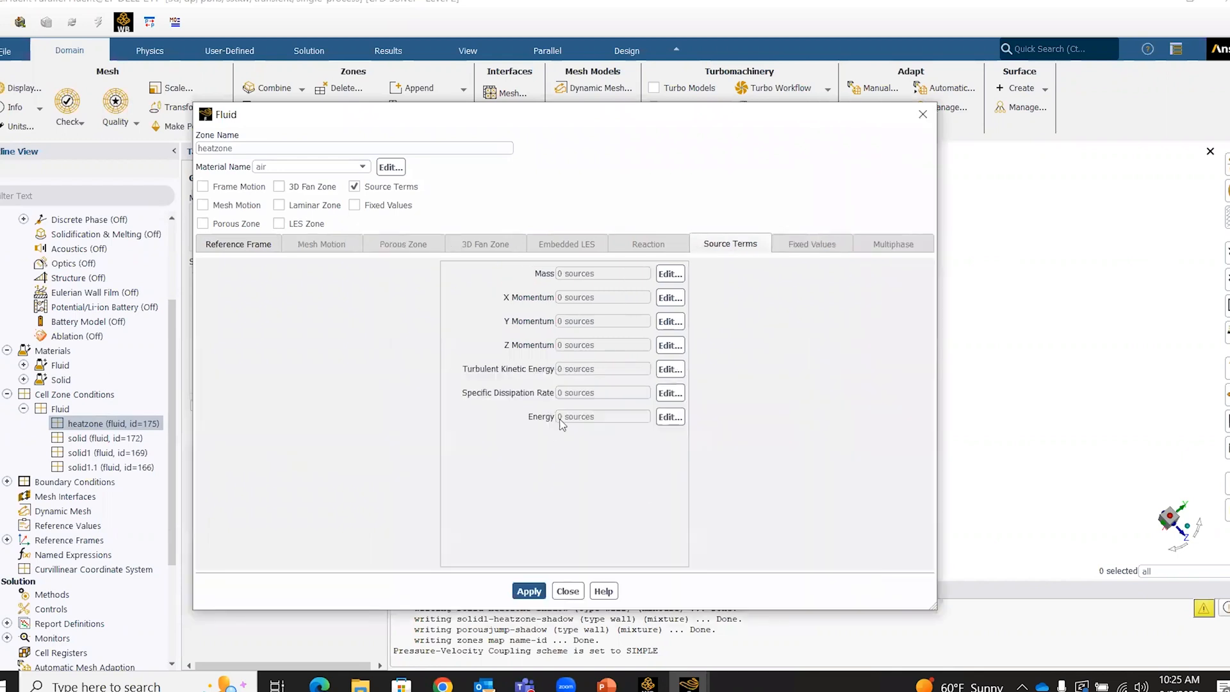
{"action": "left_click", "coordinate": [678, 416]}
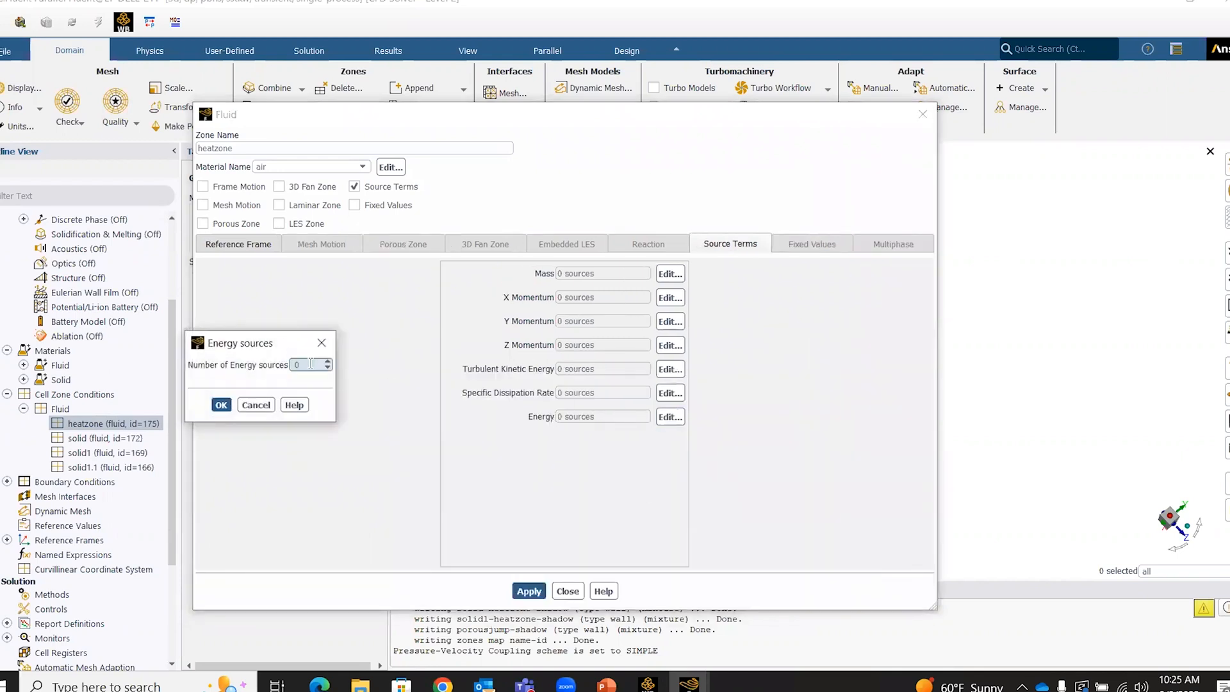
{"action": "left_click", "coordinate": [329, 362]}
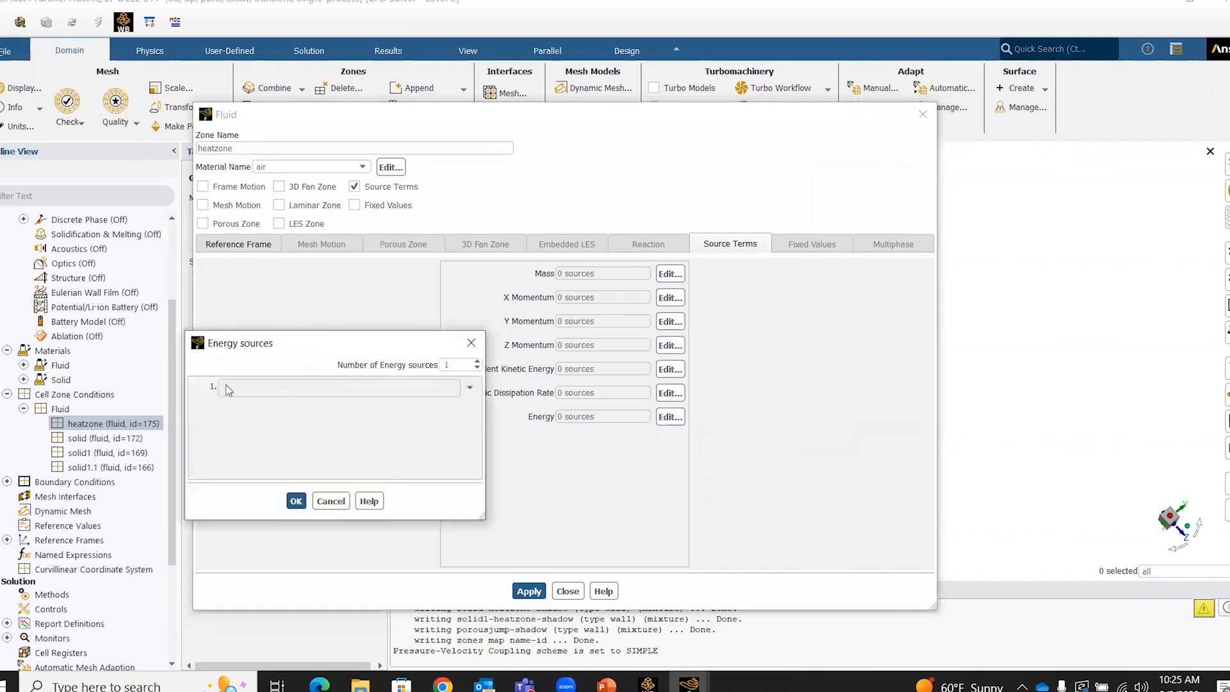
- Define the heatzone energy source with the expression 20 [W]/Volume(['heatzone']), apply it and close the zone settings
{"action": "left_click", "coordinate": [471, 390]}
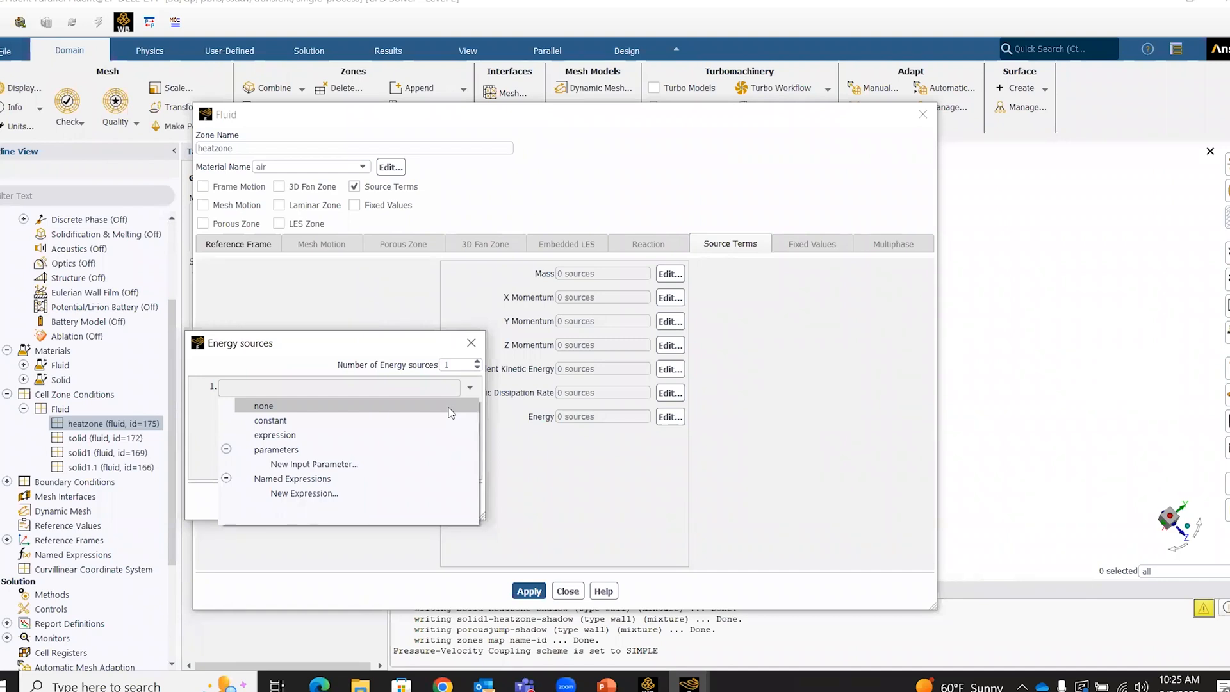
{"action": "left_click", "coordinate": [279, 440]}
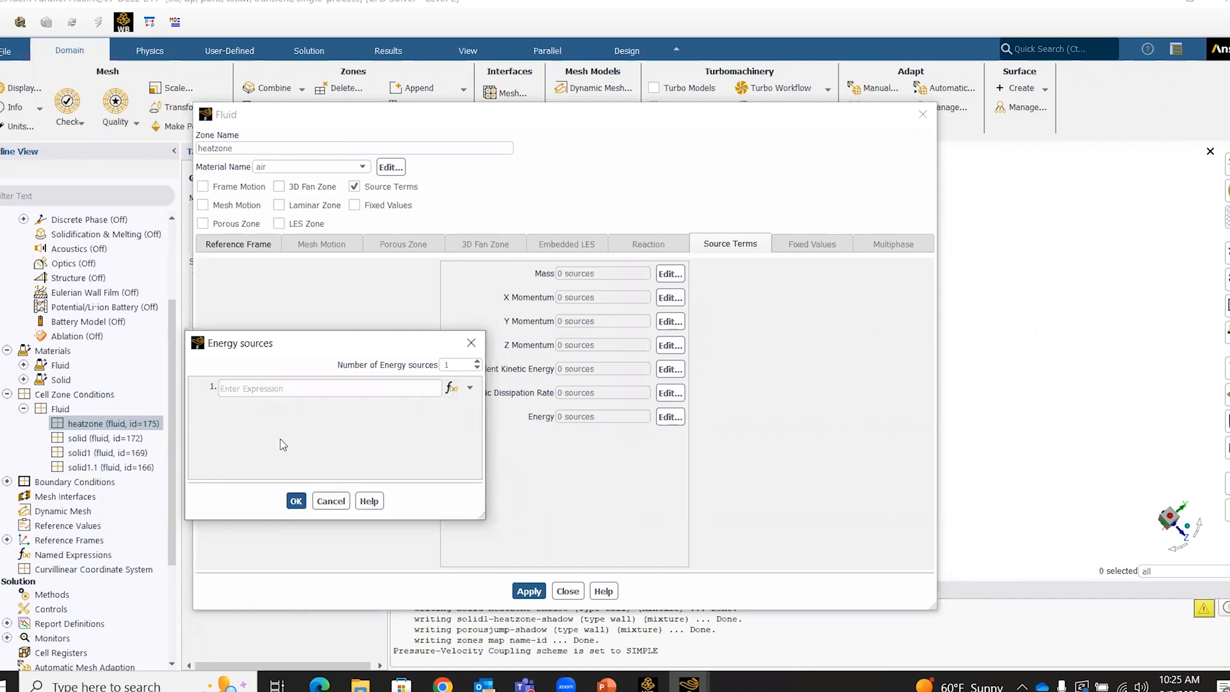
{"action": "left_click", "coordinate": [275, 396]}
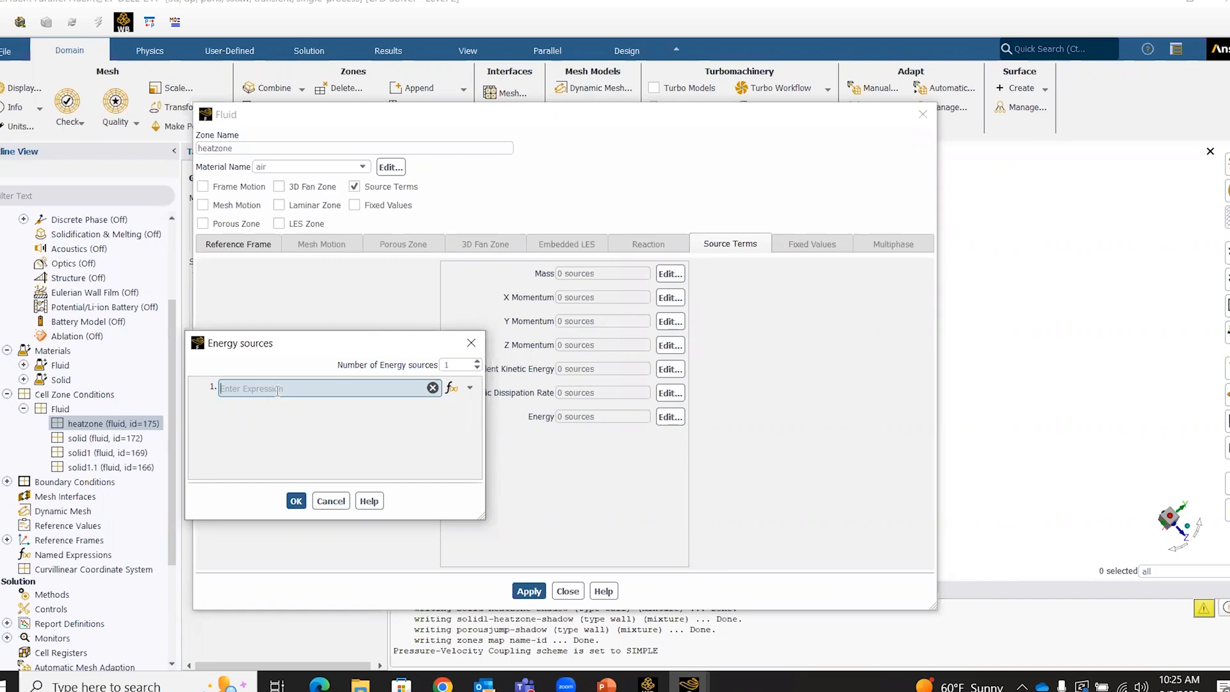
{"action": "type", "text": "20 ["}
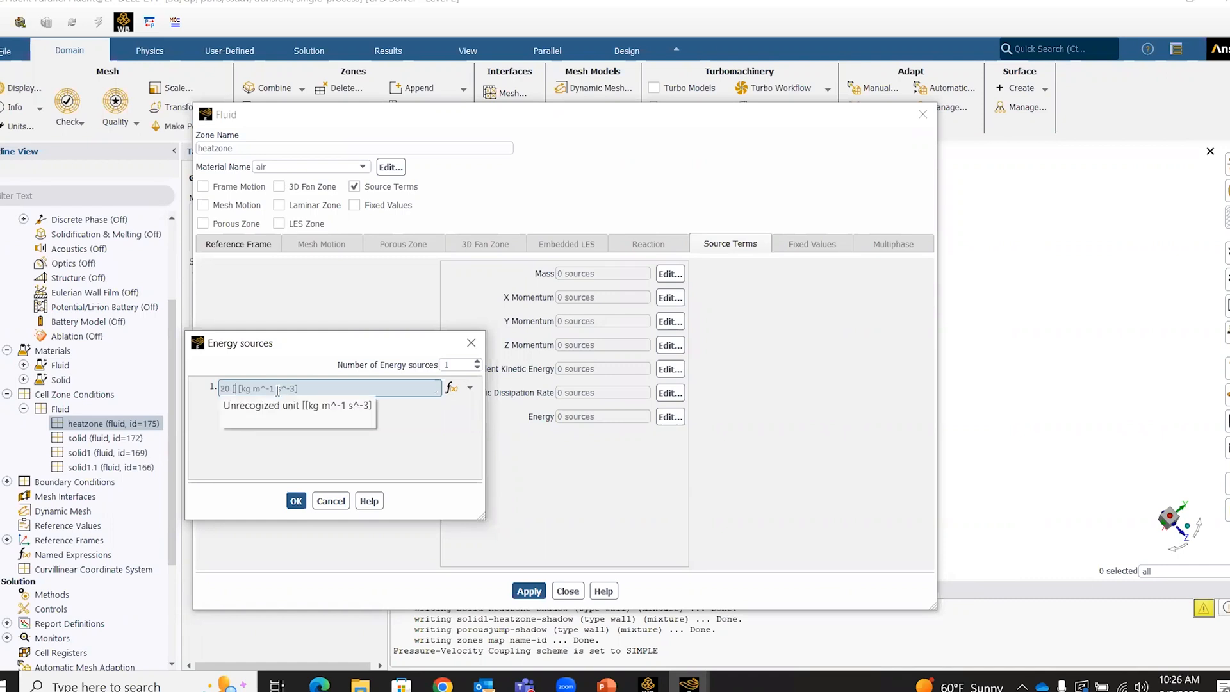
{"action": "type", "text": "W]"}
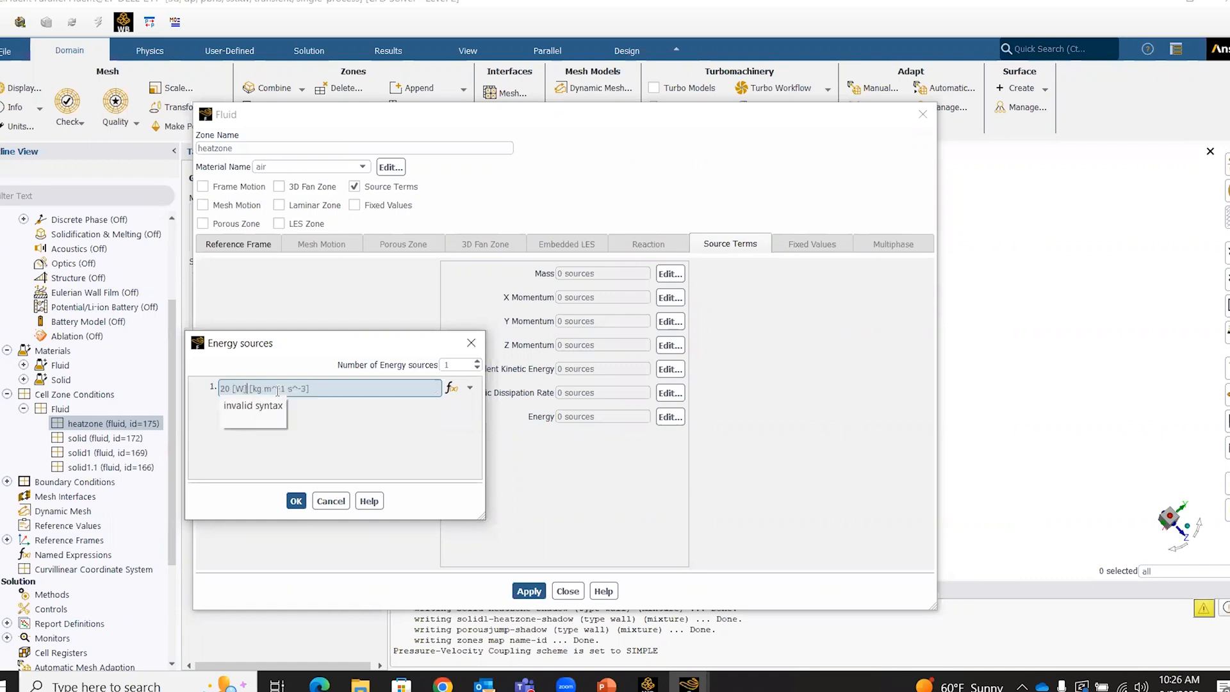
{"action": "type", "text": "/"}
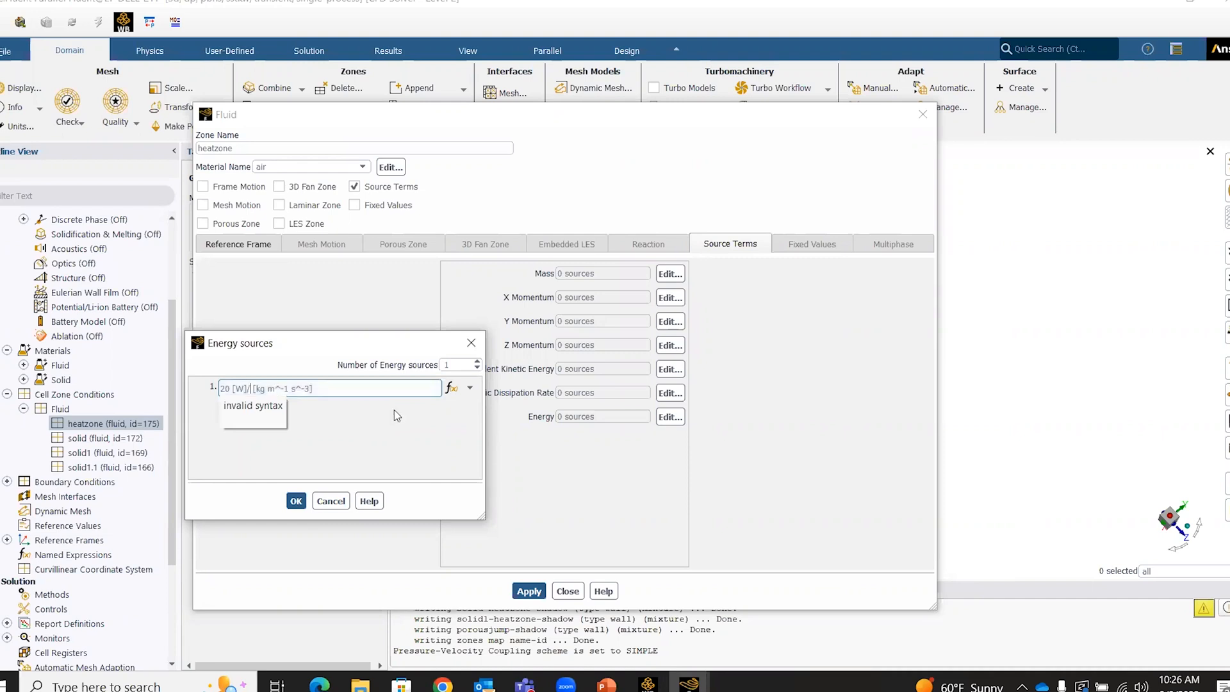
{"action": "left_click_drag", "start_coordinate": [327, 389], "coordinate": [251, 392]}
{"action": "key", "text": "BackSpace"}
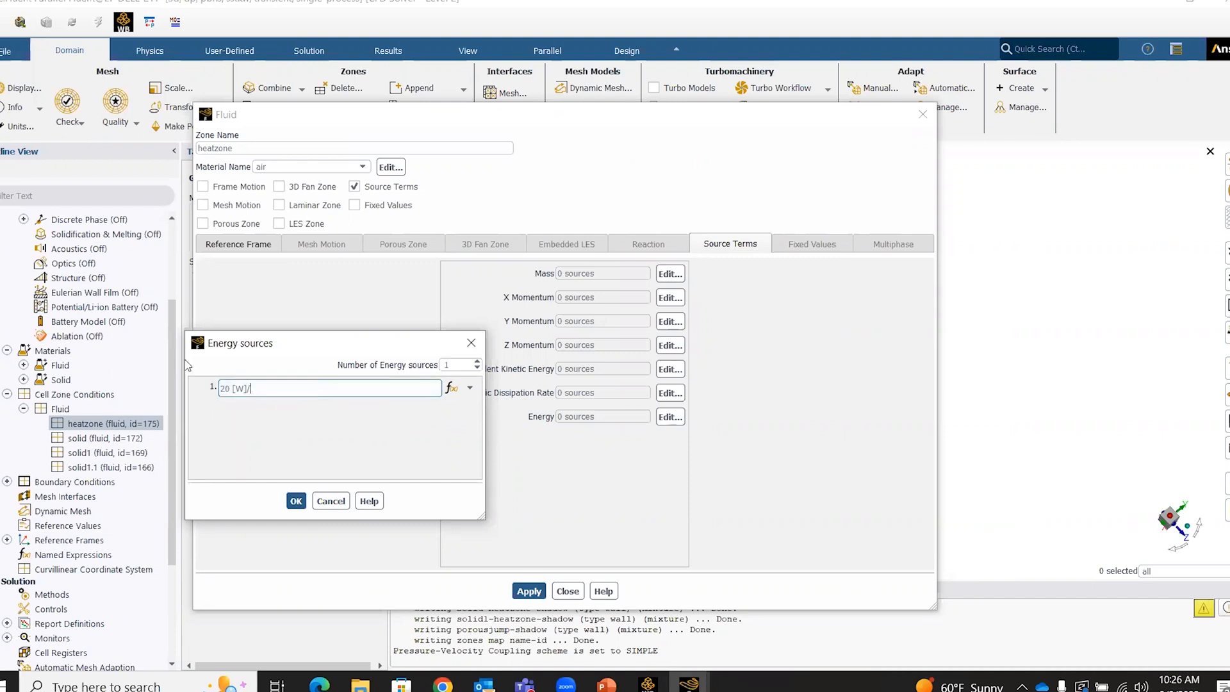
{"action": "type", "text": "Volume"}
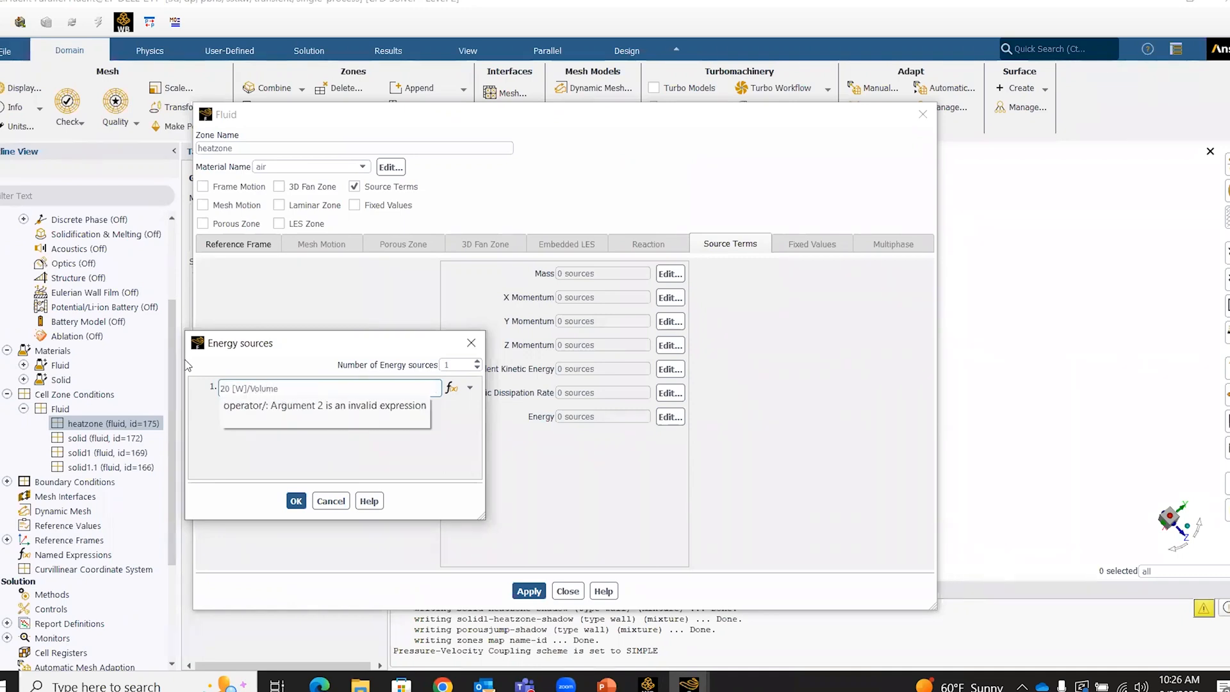
{"action": "type", "text": "()"}
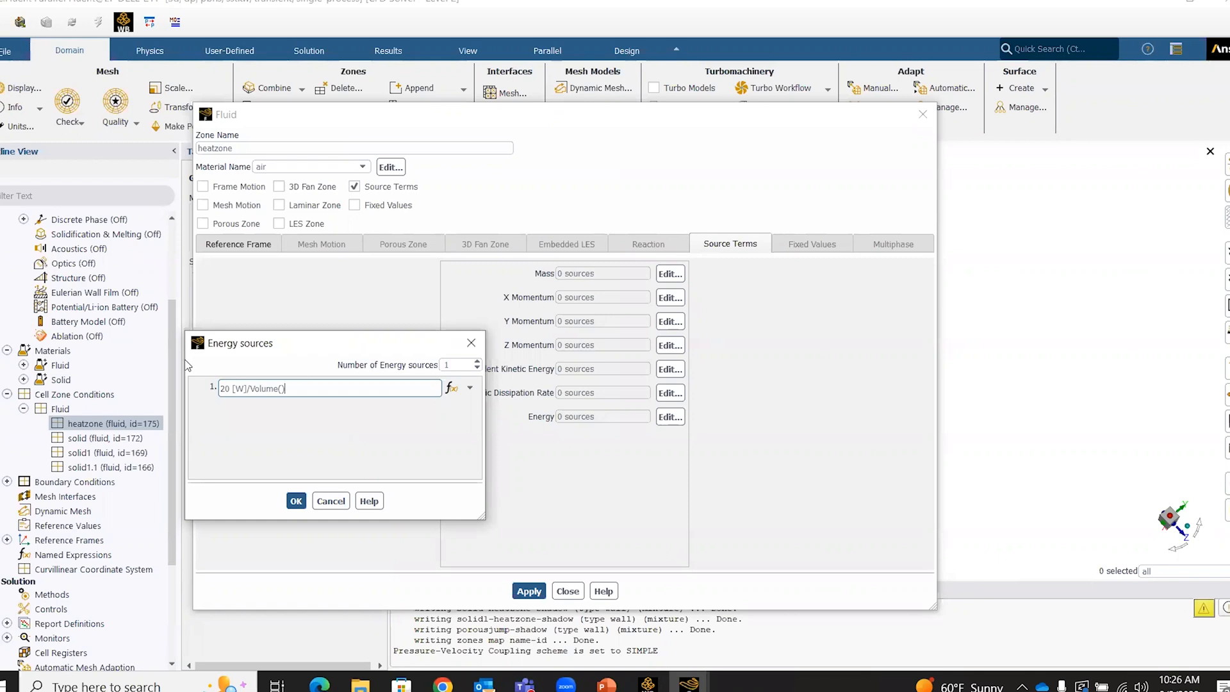
{"action": "type", "text": "['heatzone']"}
{"action": "left_click", "coordinate": [298, 501]}
{"action": "left_click", "coordinate": [530, 594]}
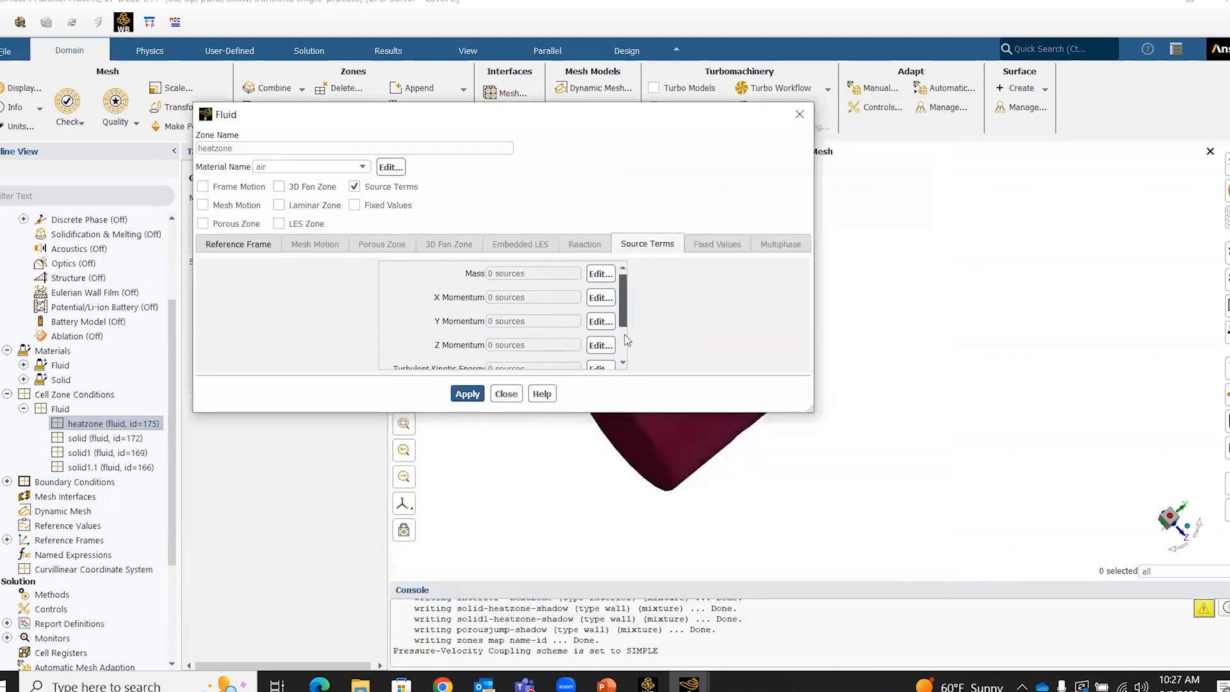
{"action": "scroll", "coordinate": [626, 339], "scroll_direction": "down", "scroll_amount": 2}
{"action": "left_click", "coordinate": [511, 394]}
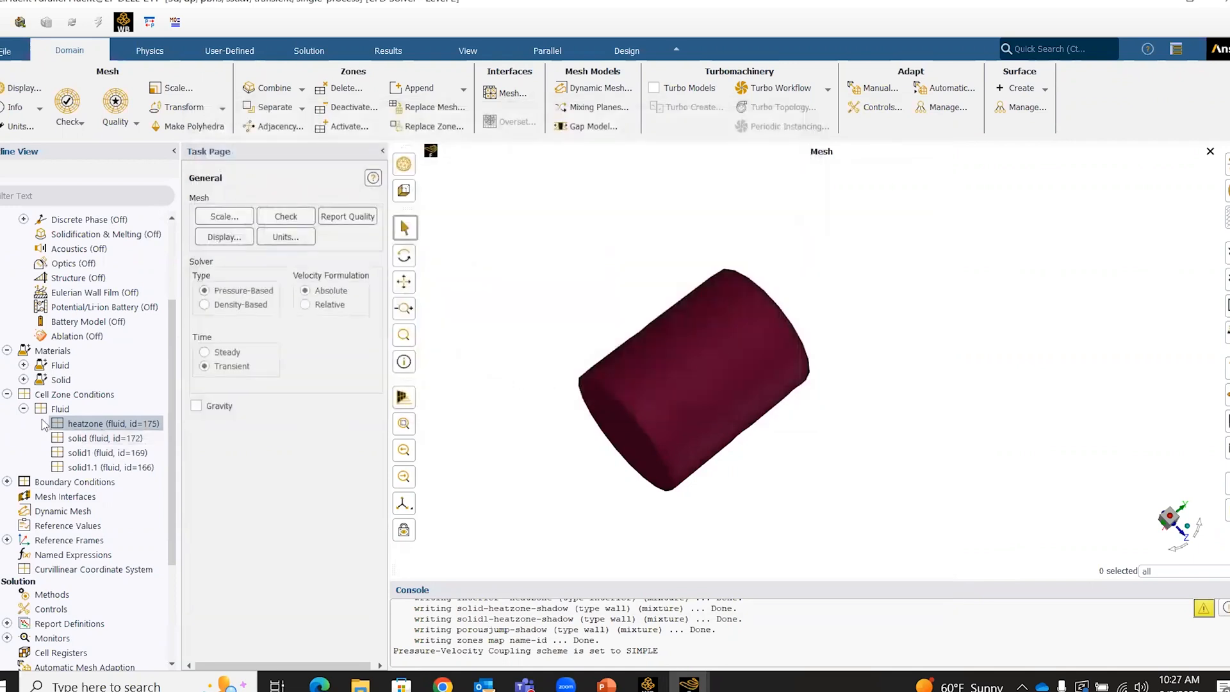
- Change the inlet boundary from wall to the velocity-inlet type and close its settings with the default values
{"action": "left_click", "coordinate": [24, 409]}
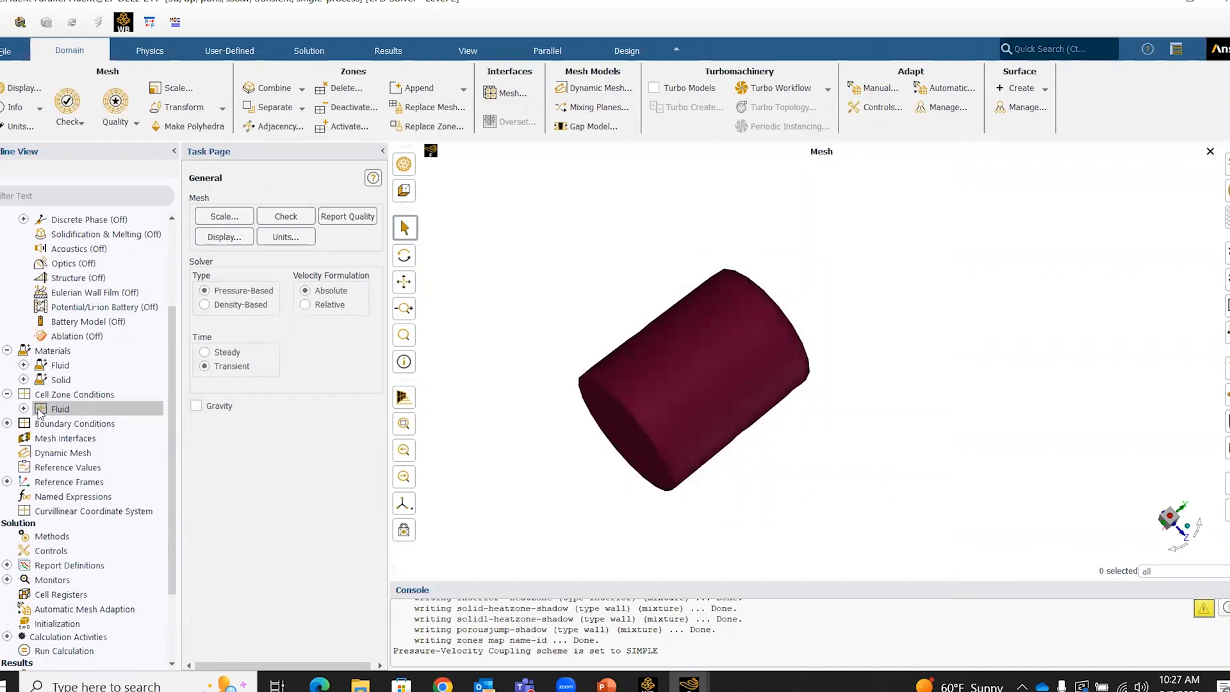
{"action": "left_click", "coordinate": [7, 423]}
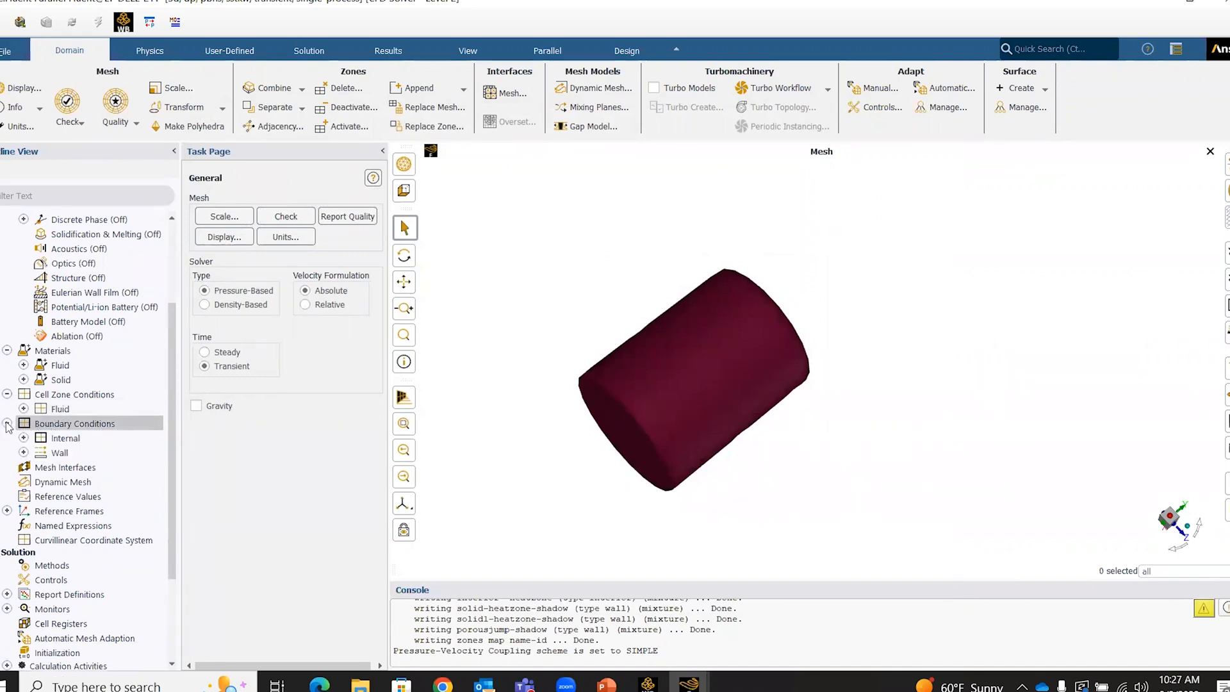
{"action": "left_click", "coordinate": [24, 452]}
{"action": "scroll", "coordinate": [159, 404], "scroll_direction": "down", "scroll_amount": 2}
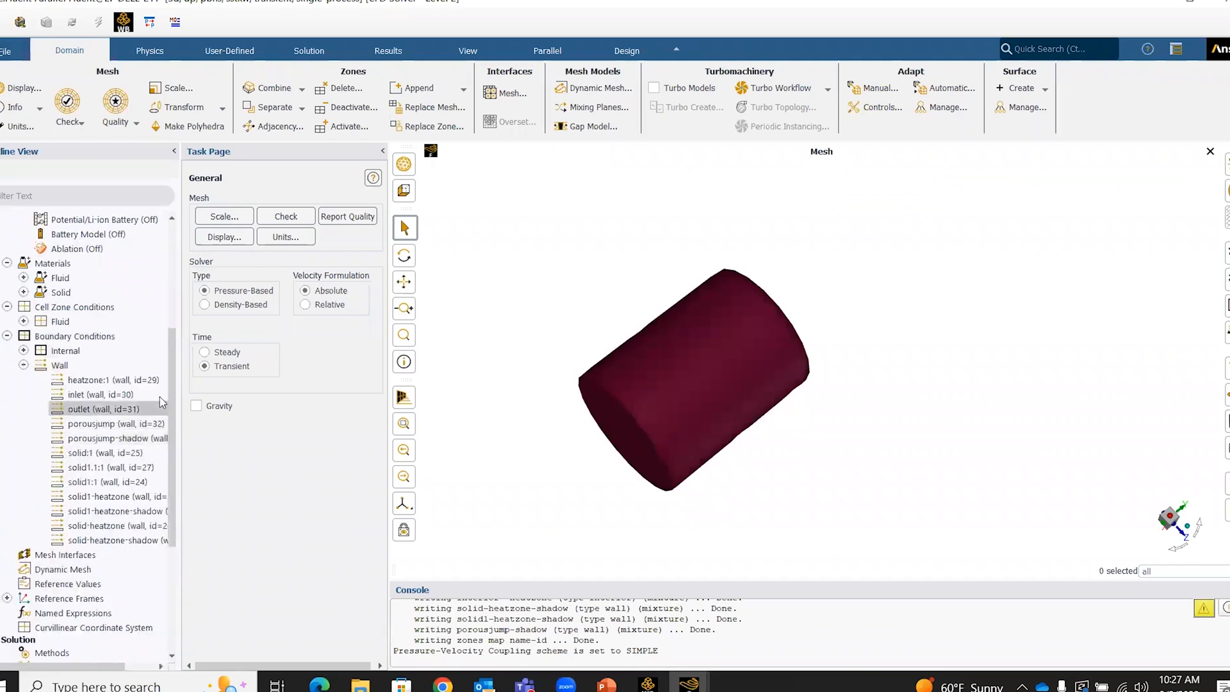
{"action": "left_click_drag", "start_coordinate": [182, 377], "coordinate": [347, 384]}
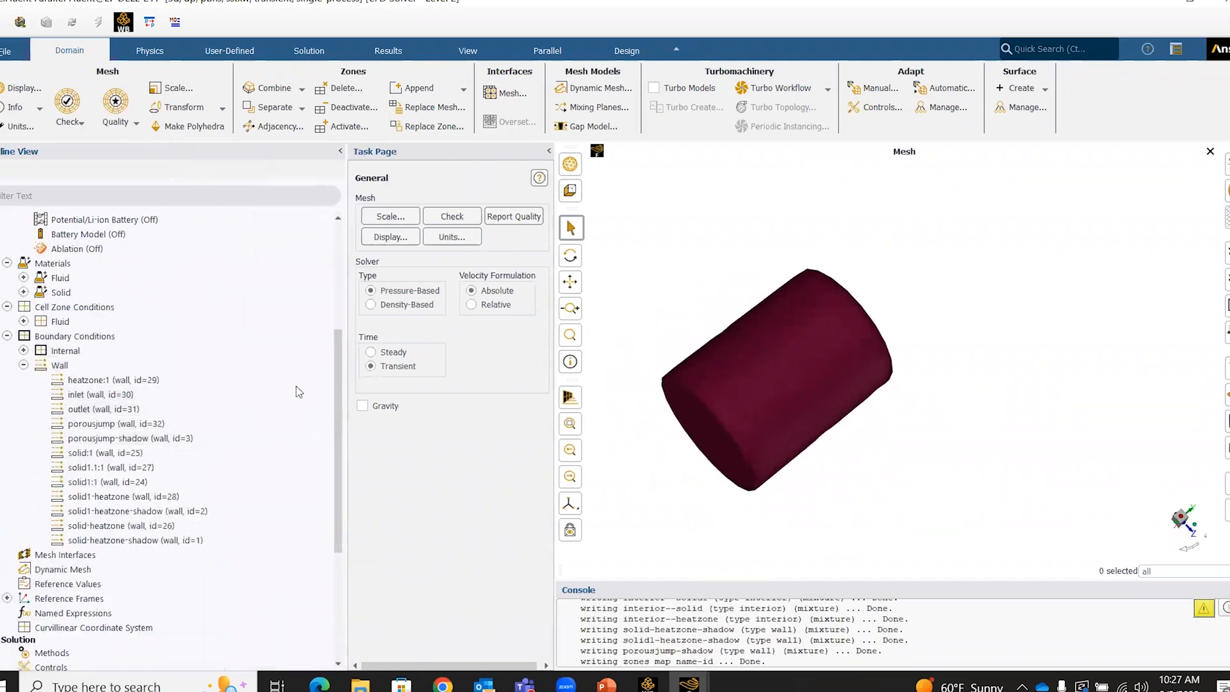
{"action": "right_click", "coordinate": [75, 402]}
{"action": "mouse_move", "coordinate": [128, 494]}
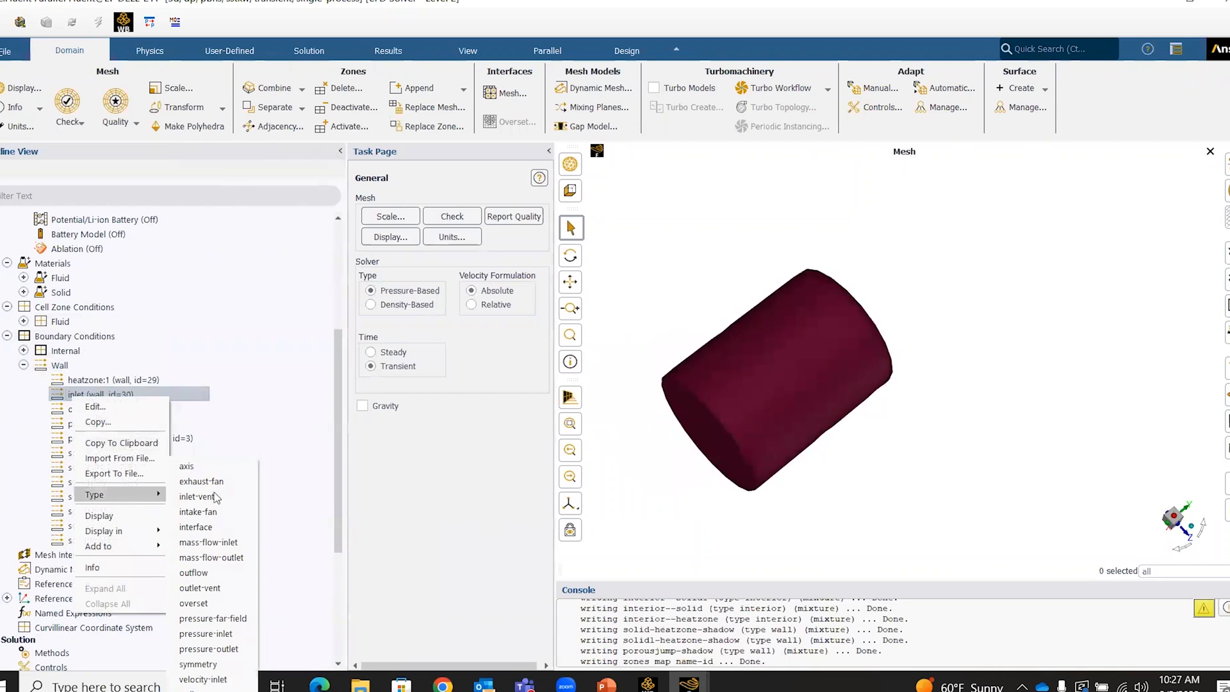
{"action": "left_click", "coordinate": [203, 679]}
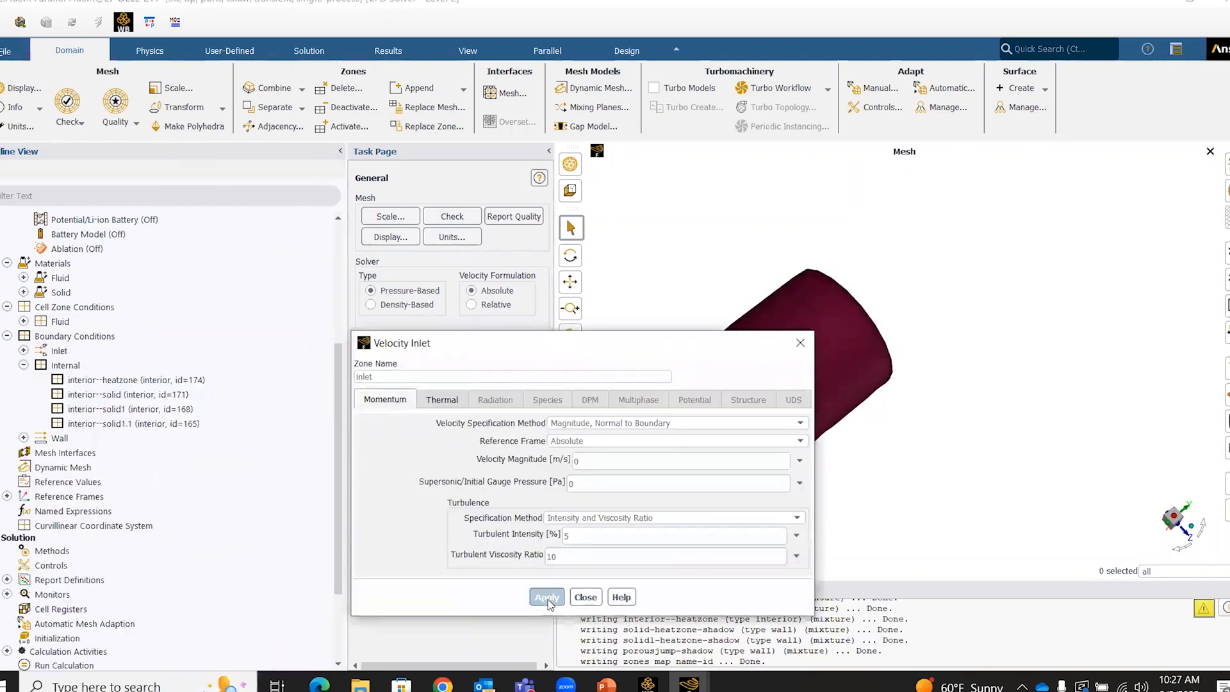
{"action": "left_click", "coordinate": [584, 597]}
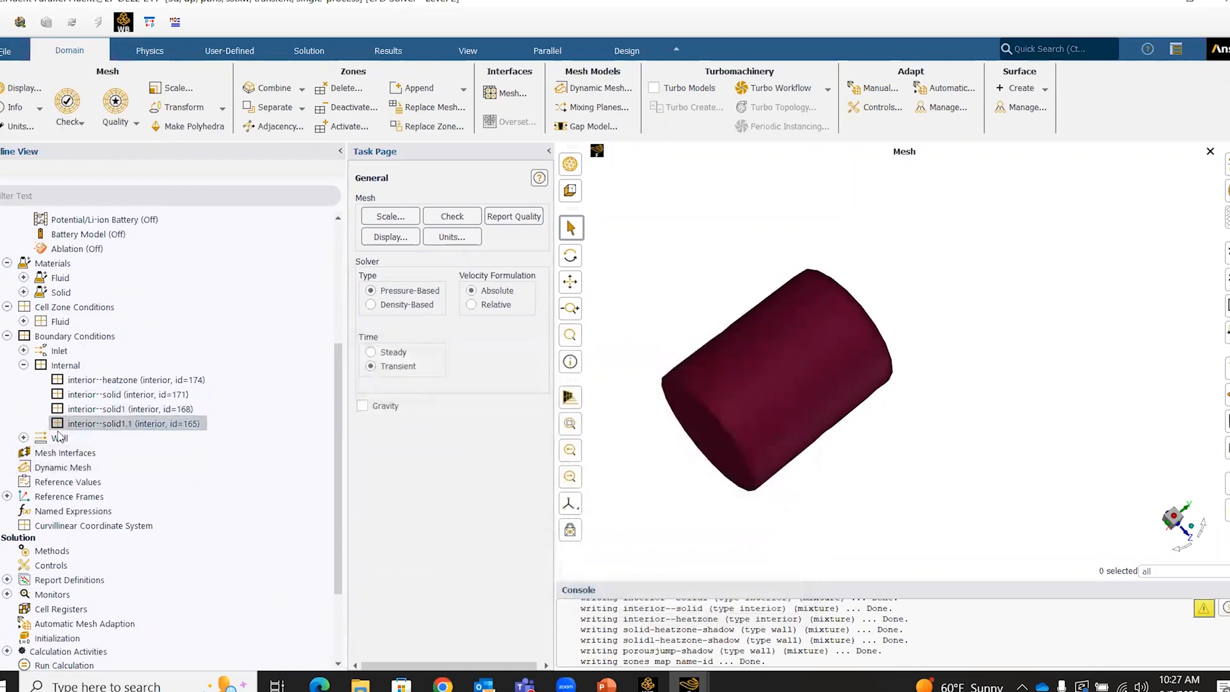
- Change the outlet boundary from wall to the pressure-outlet type and close its settings with the default values
{"action": "left_click", "coordinate": [23, 437]}
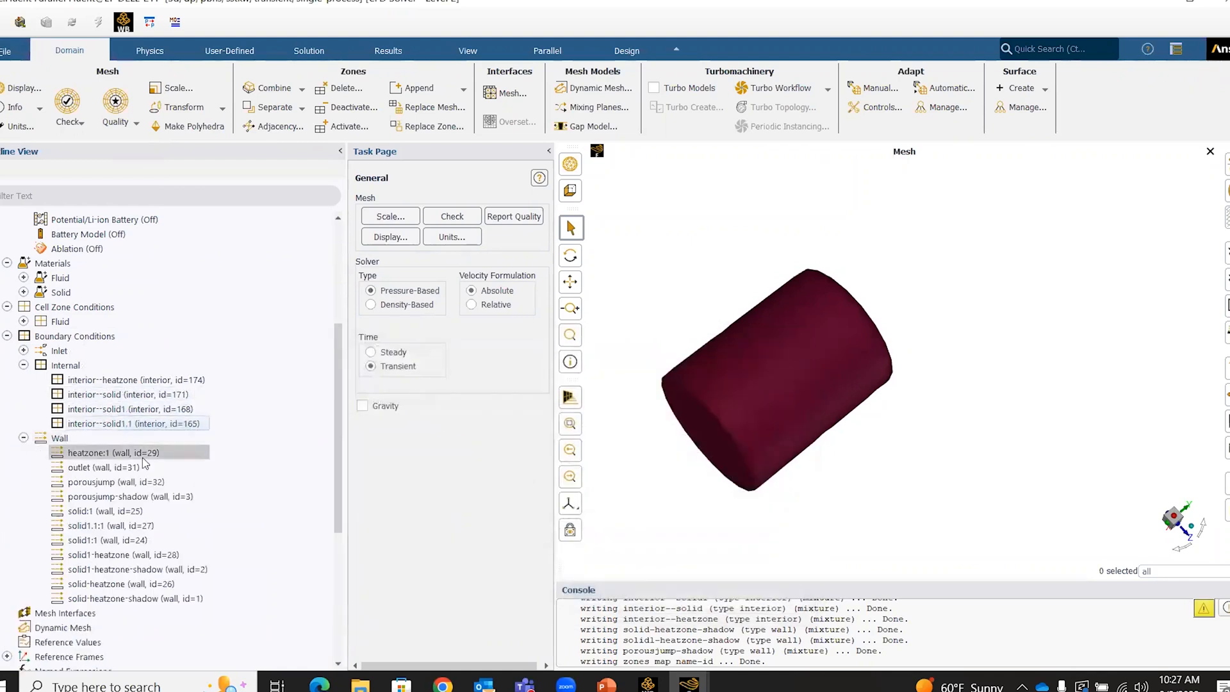
{"action": "left_click", "coordinate": [112, 467]}
{"action": "right_click", "coordinate": [112, 467]}
{"action": "mouse_move", "coordinate": [160, 565]}
{"action": "left_click", "coordinate": [250, 649]}
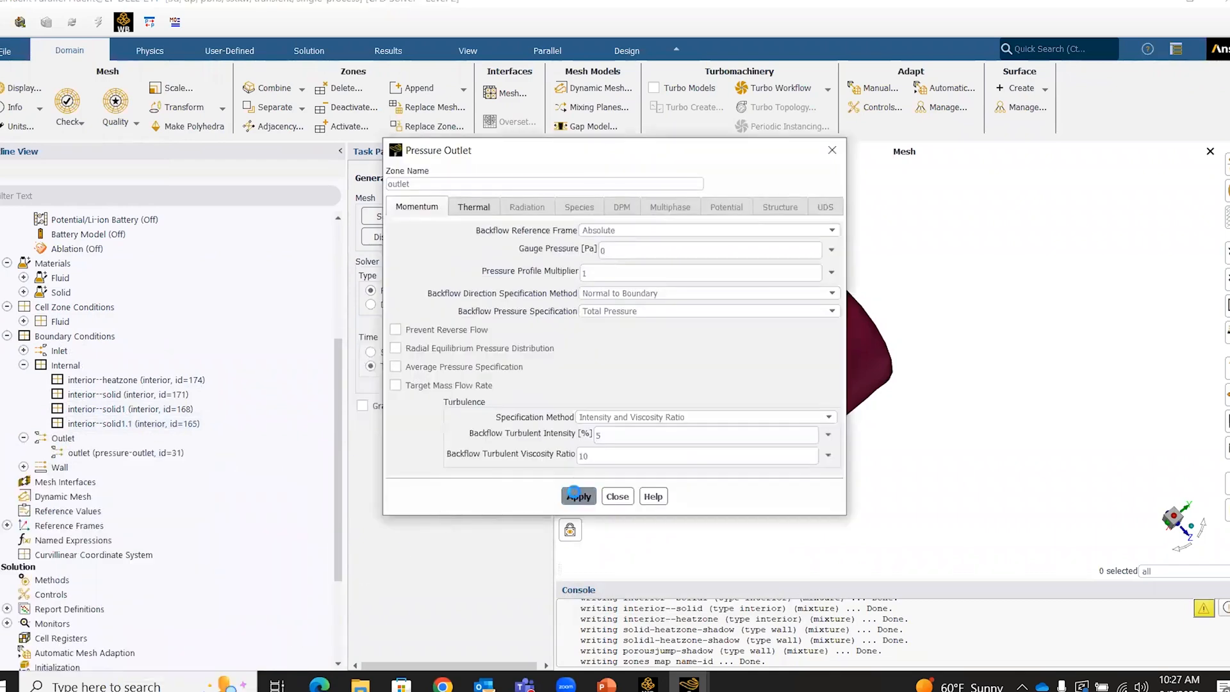
{"action": "left_click", "coordinate": [617, 497]}
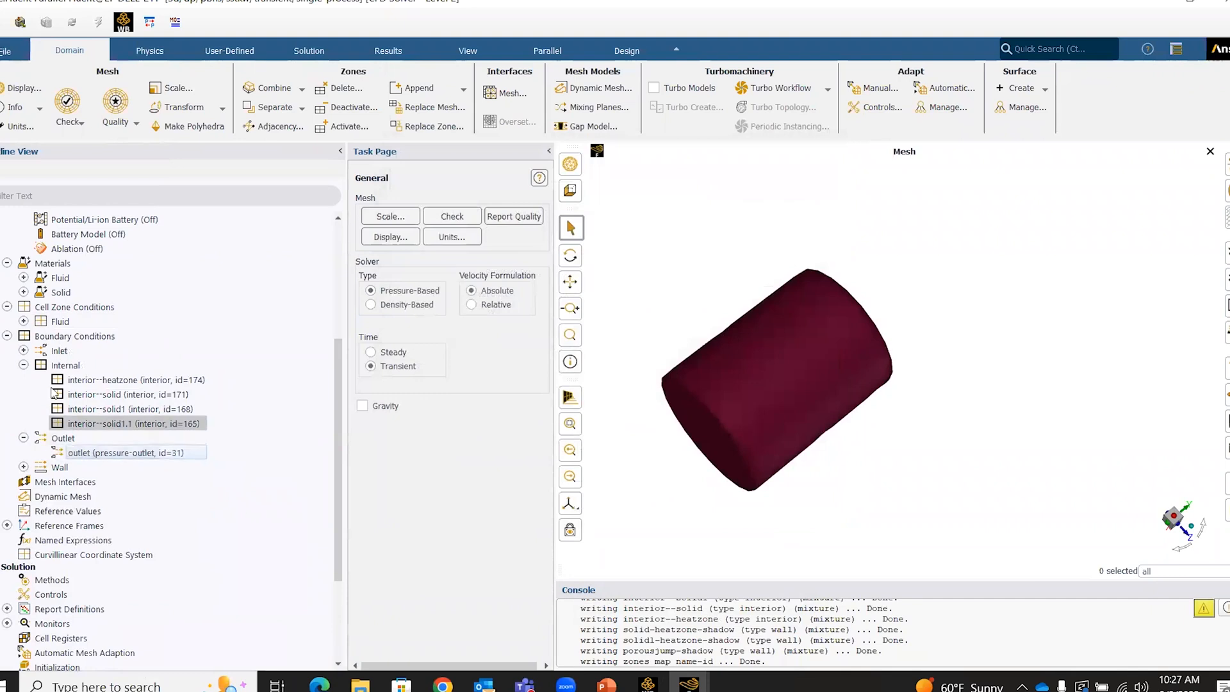
{"action": "left_click", "coordinate": [23, 438]}
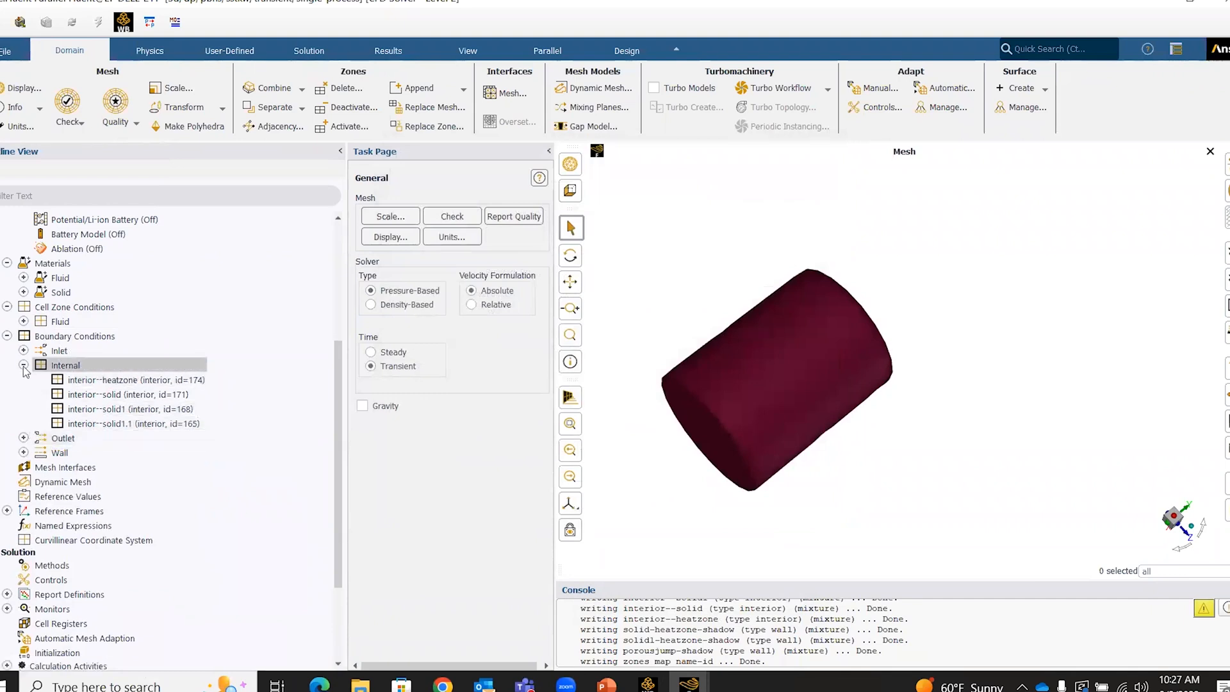
{"action": "left_click", "coordinate": [23, 366]}
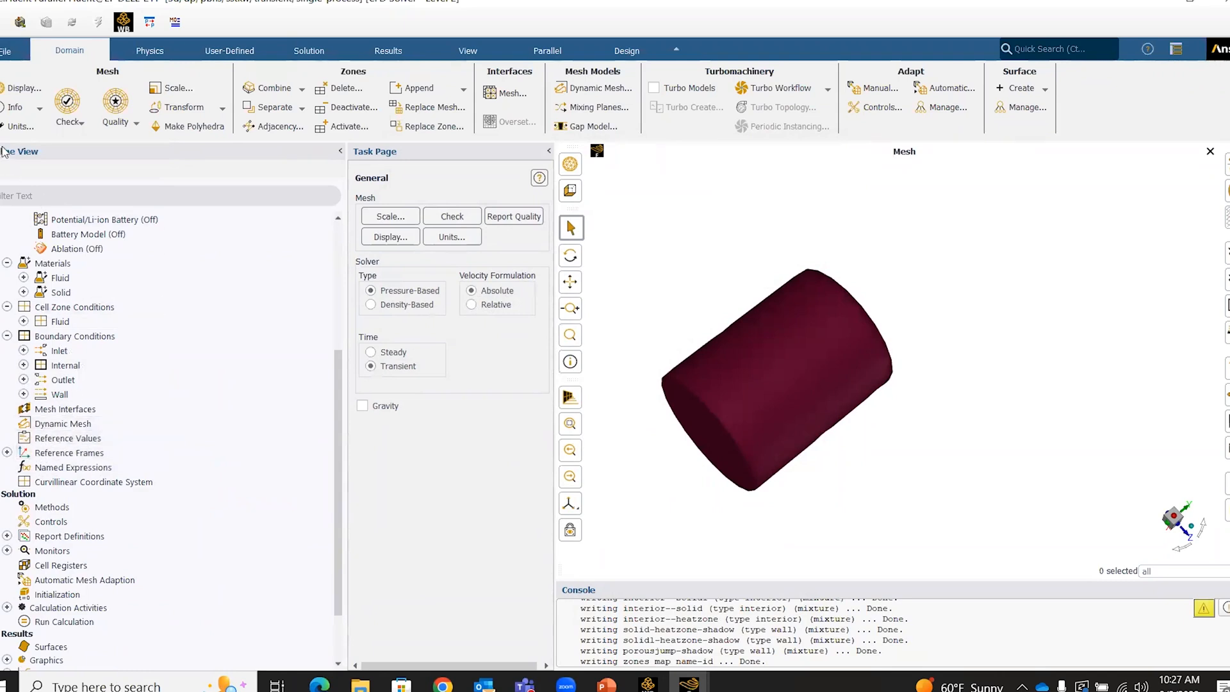
- Start a new named expression and name it POutlet
{"action": "right_click", "coordinate": [64, 472]}
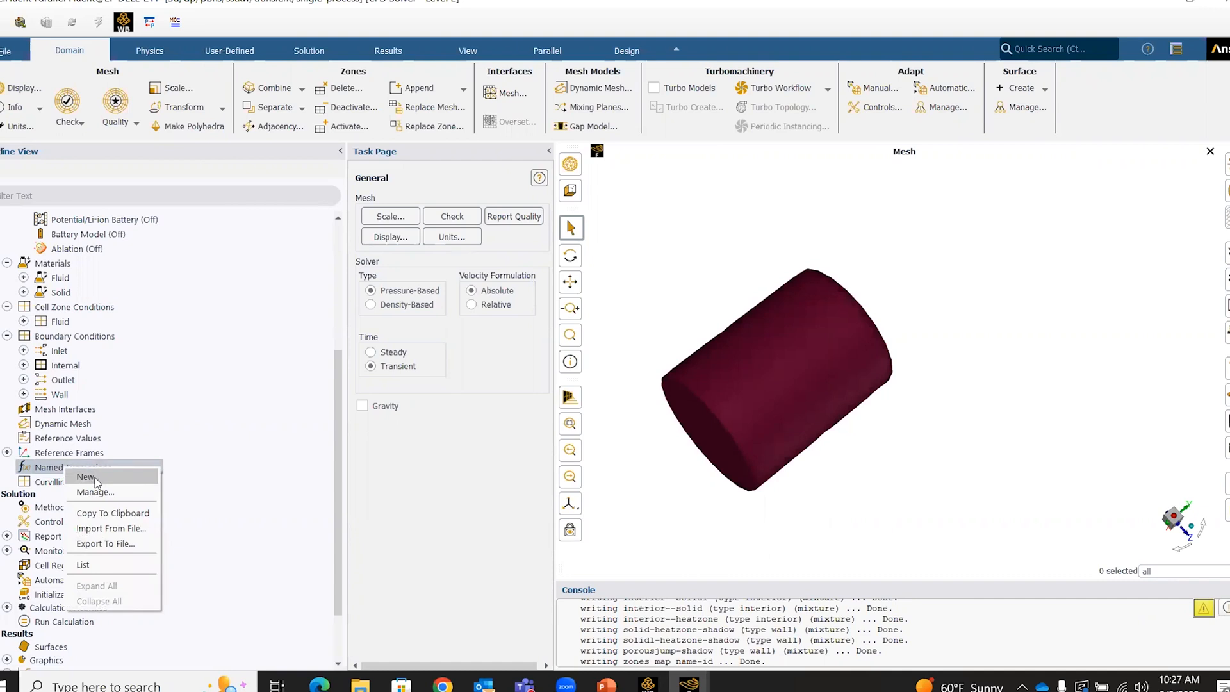
{"action": "left_click", "coordinate": [96, 482]}
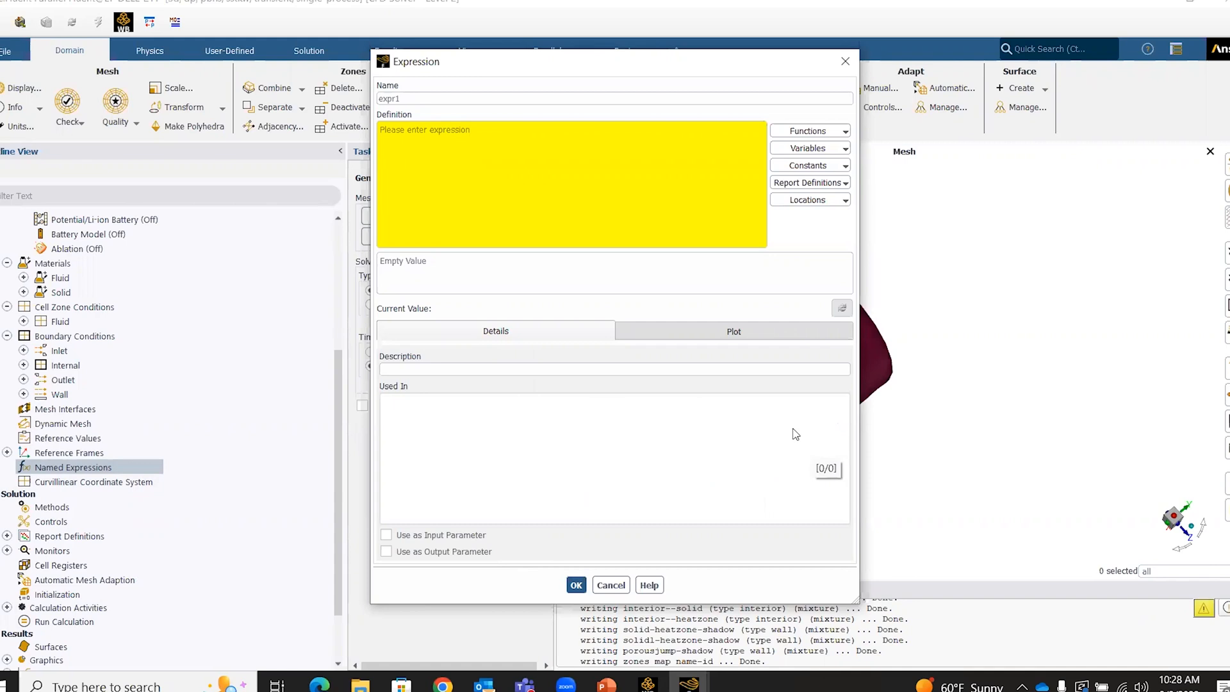
{"action": "left_click_drag", "start_coordinate": [413, 98], "coordinate": [337, 102]}
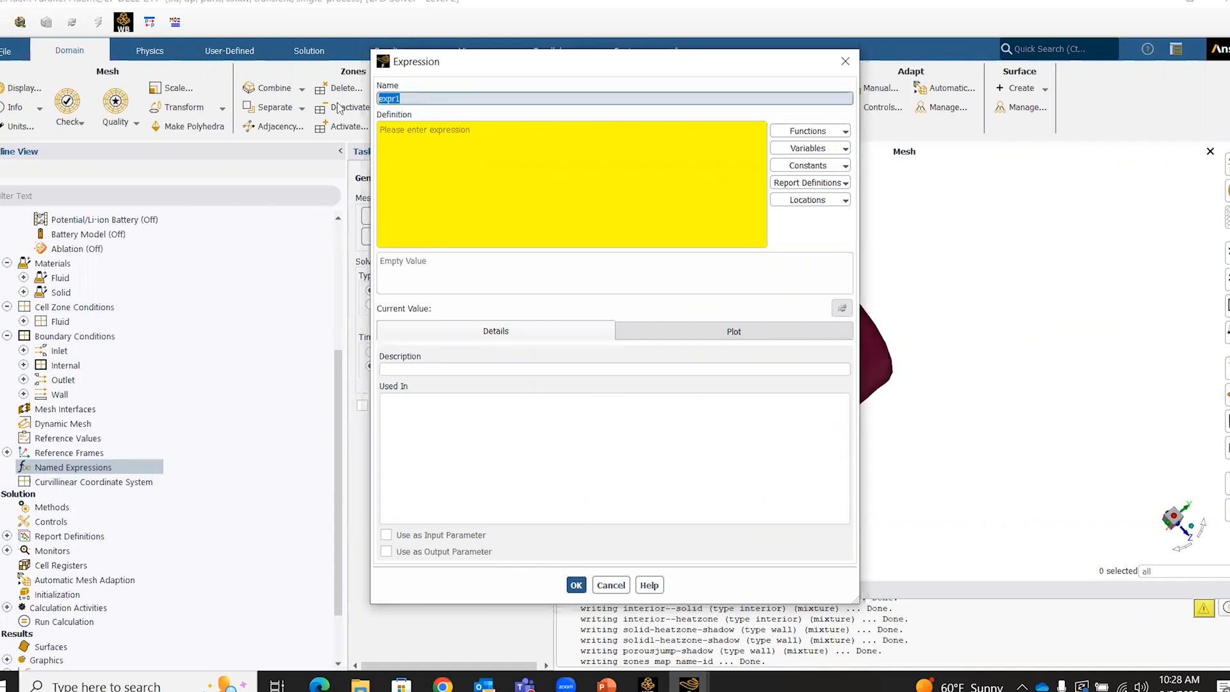
{"action": "type", "text": "POutlet"}
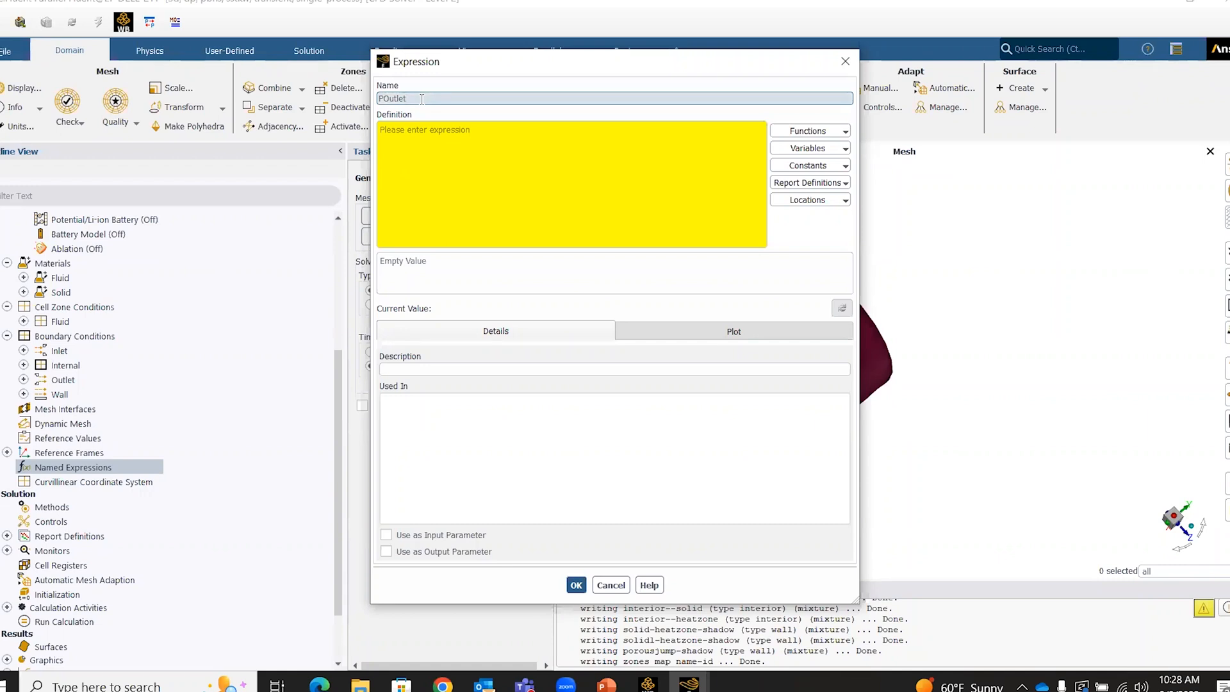
- Insert the conditional IF function into the POutlet definition and set its condition to t<0.5 [s]
{"action": "left_click", "coordinate": [422, 126]}
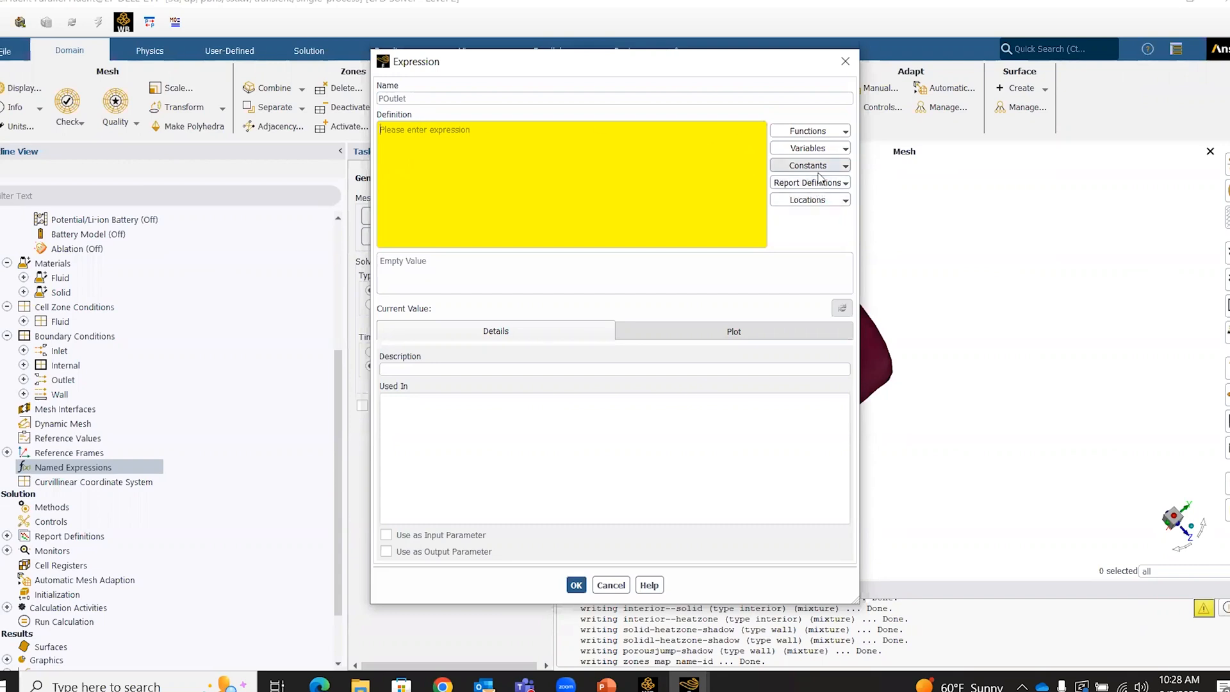
{"action": "left_click", "coordinate": [814, 131]}
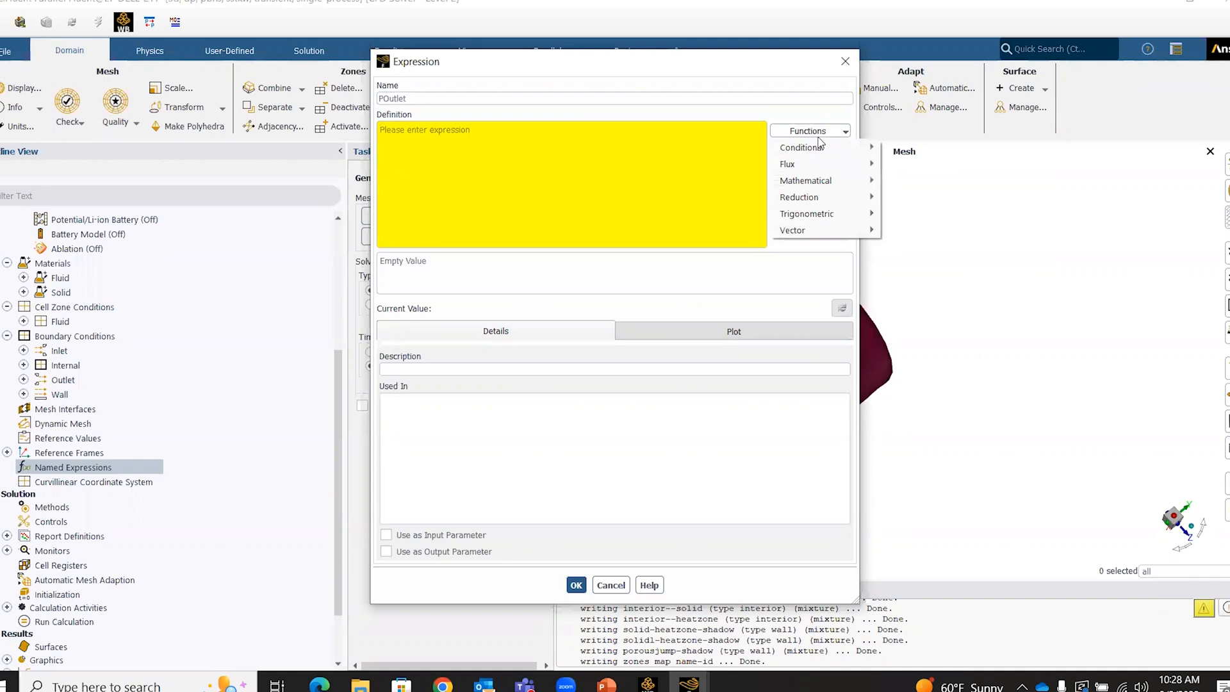
{"action": "mouse_move", "coordinate": [819, 149]}
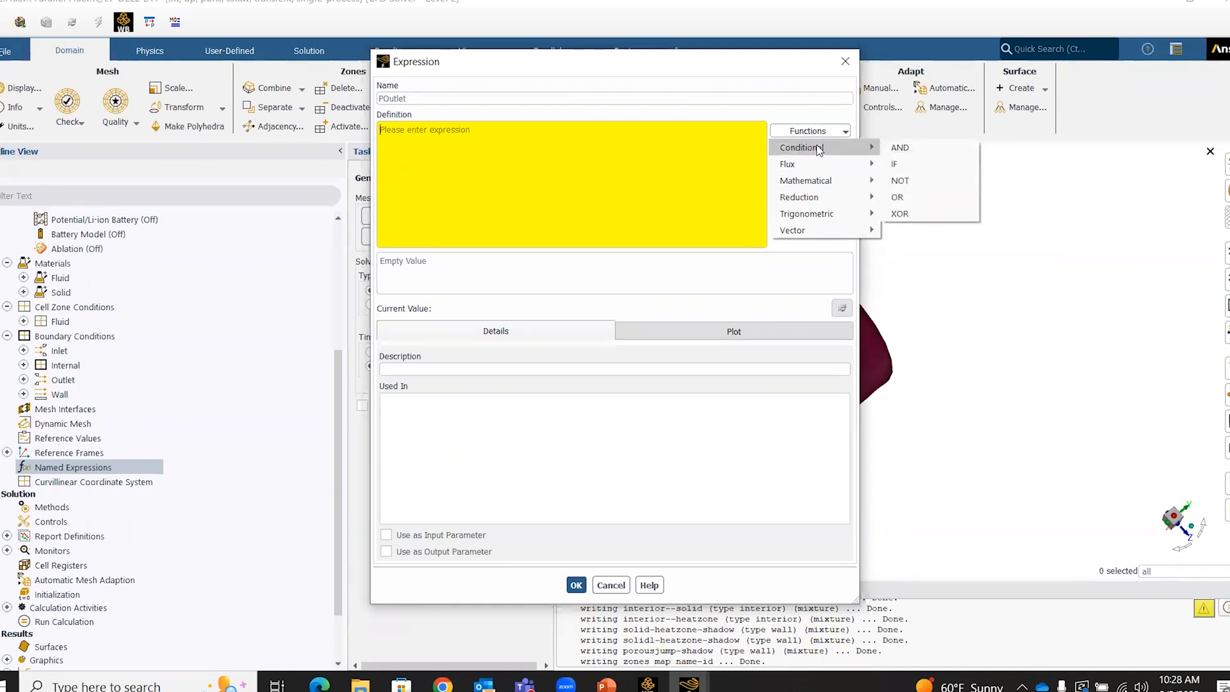
{"action": "left_click", "coordinate": [920, 164]}
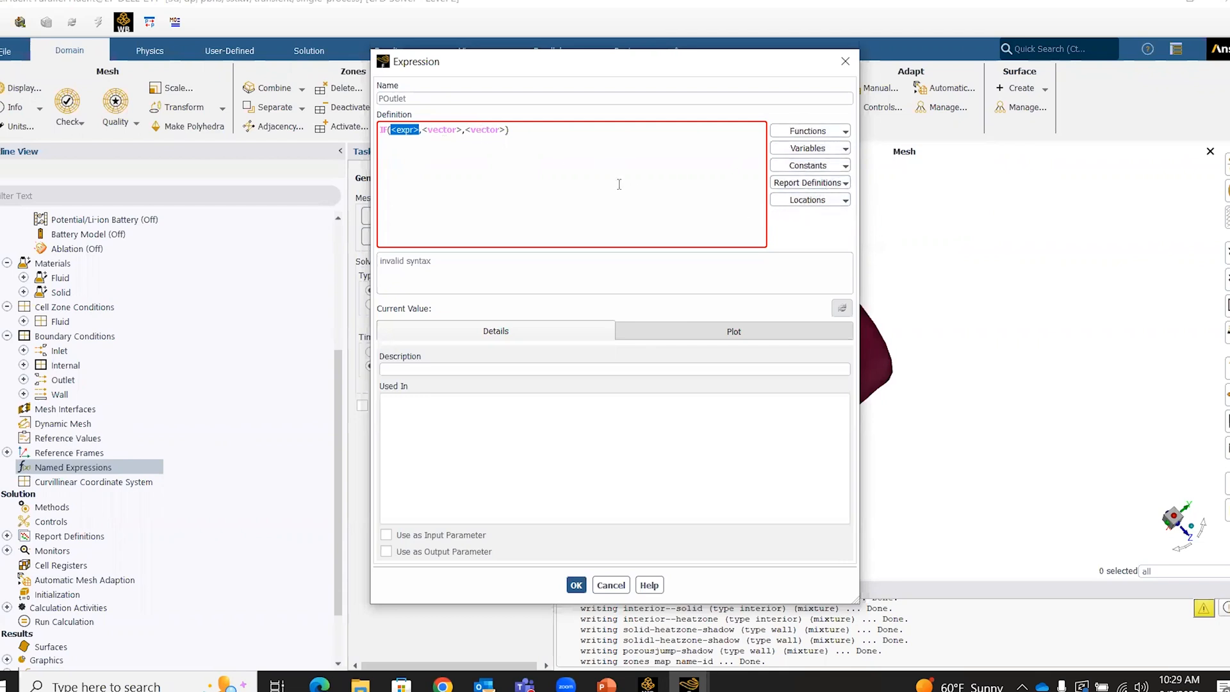
{"action": "left_click", "coordinate": [419, 130]}
{"action": "key", "text": "BackSpace"}
{"action": "key", "text": "BackSpace"}
{"action": "key", "text": "BackSpace"}
{"action": "key", "text": "BackSpace"}
{"action": "key", "text": "BackSpace"}
{"action": "key", "text": "BackSpace"}
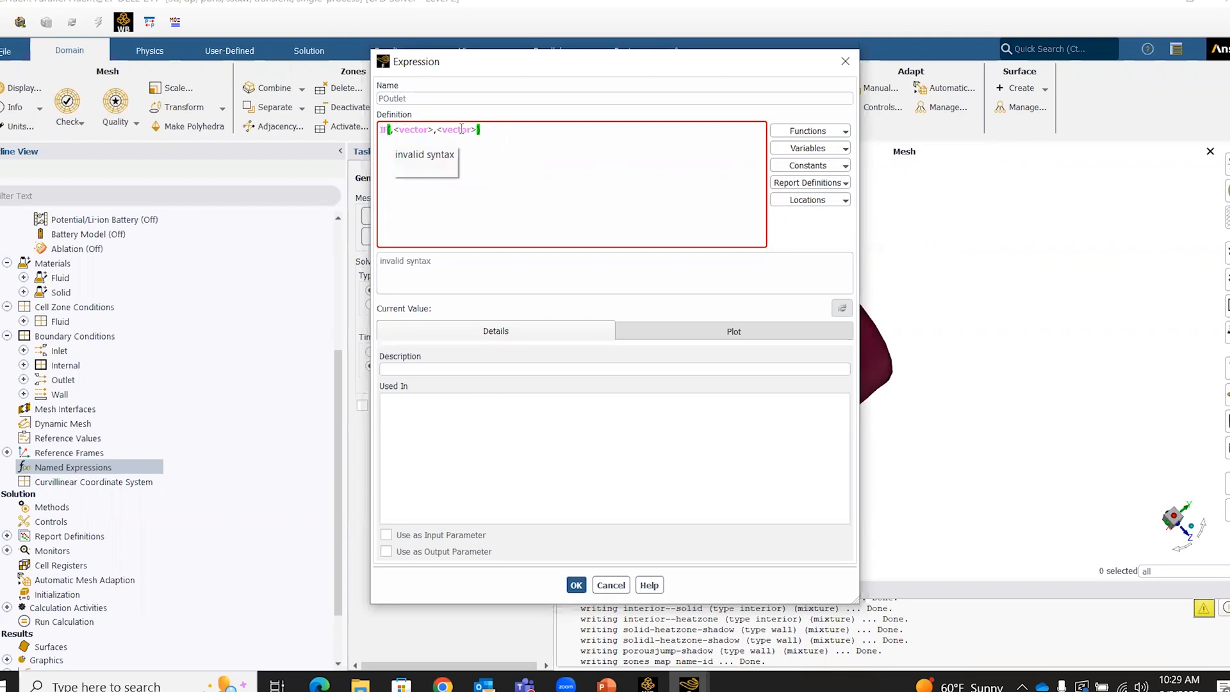
{"action": "type", "text": "t<"}
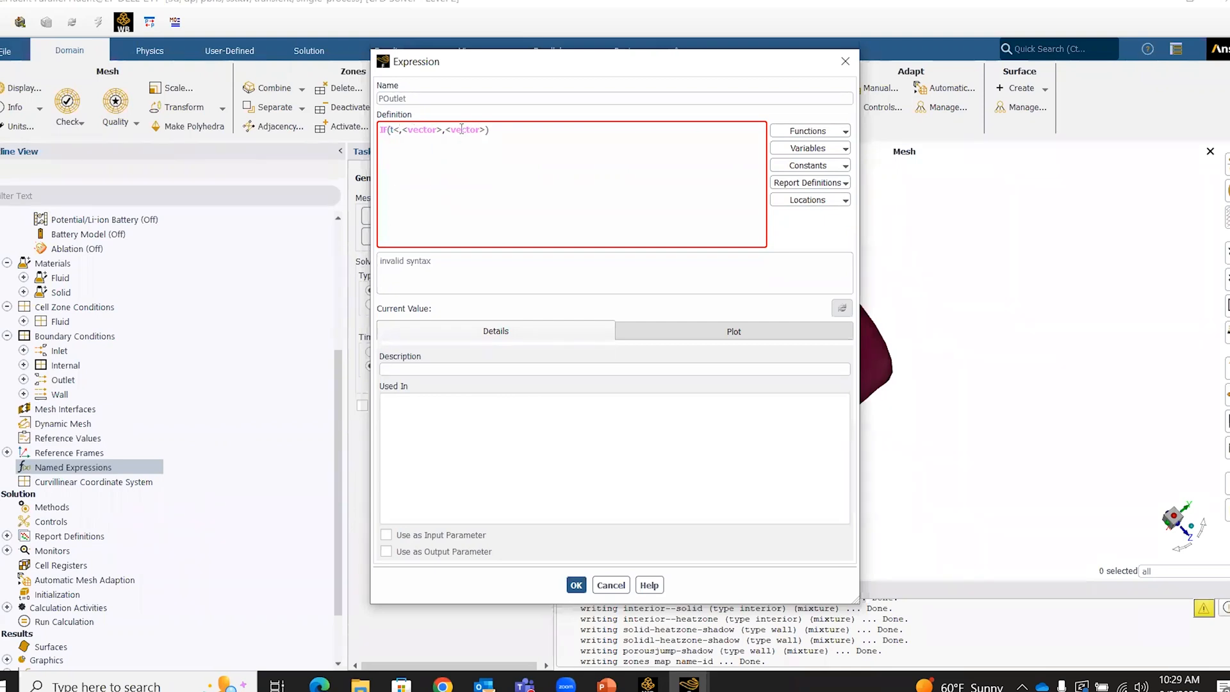
{"action": "type", "text": "0.5 [s]"}
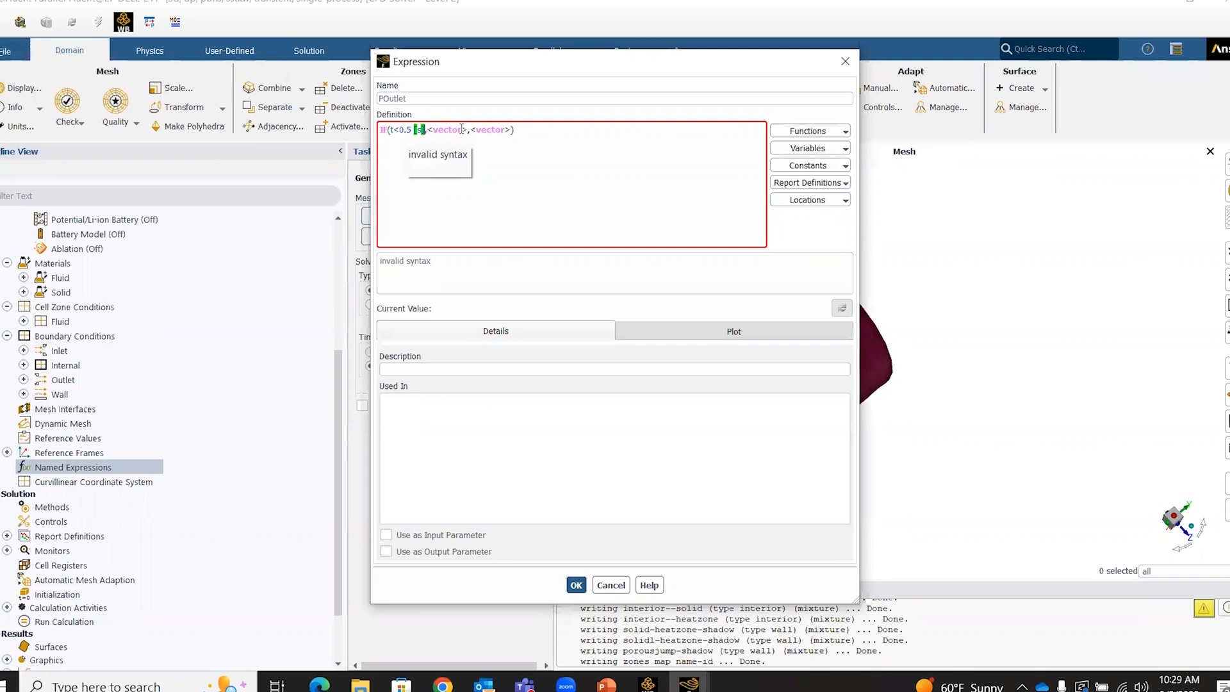
- Replace the first vector placeholder of the IF function with 0 [Pa]
{"action": "left_click", "coordinate": [461, 129]}
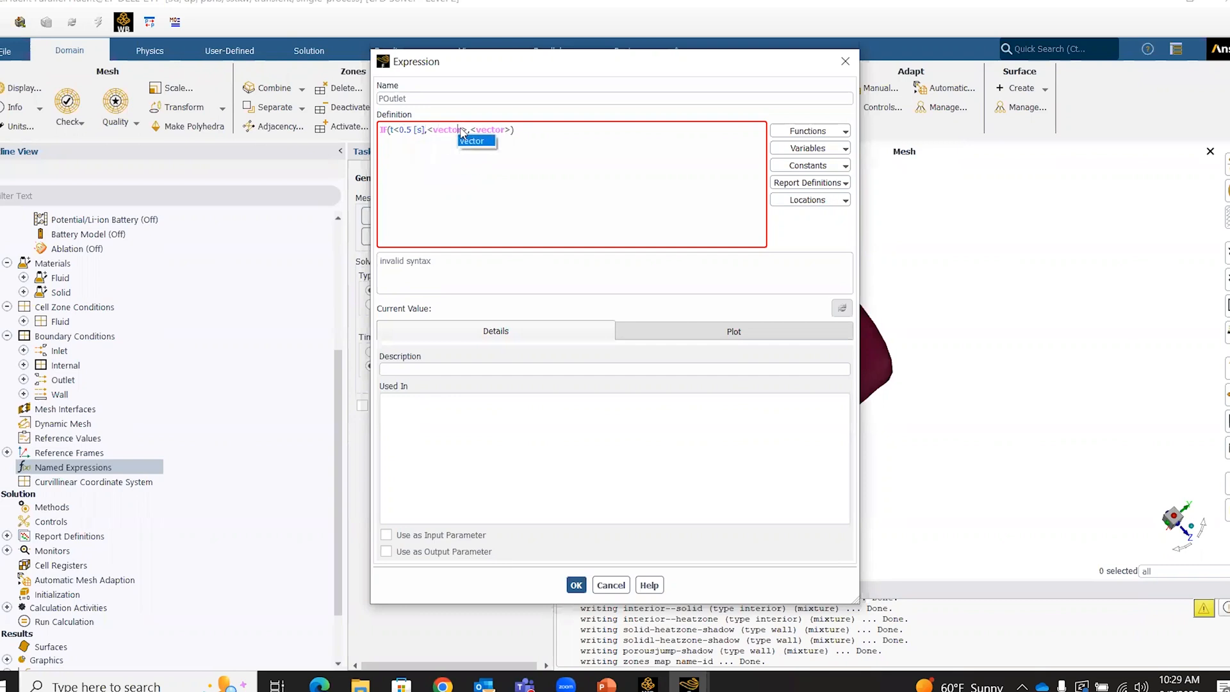
{"action": "key", "text": "BackSpace"}
{"action": "key", "text": "BackSpace"}
{"action": "key", "text": "BackSpace"}
{"action": "key", "text": "BackSpace"}
{"action": "key", "text": "BackSpace"}
{"action": "key", "text": "BackSpace"}
{"action": "key", "text": "BackSpace"}
{"action": "key", "text": "BackSpace"}
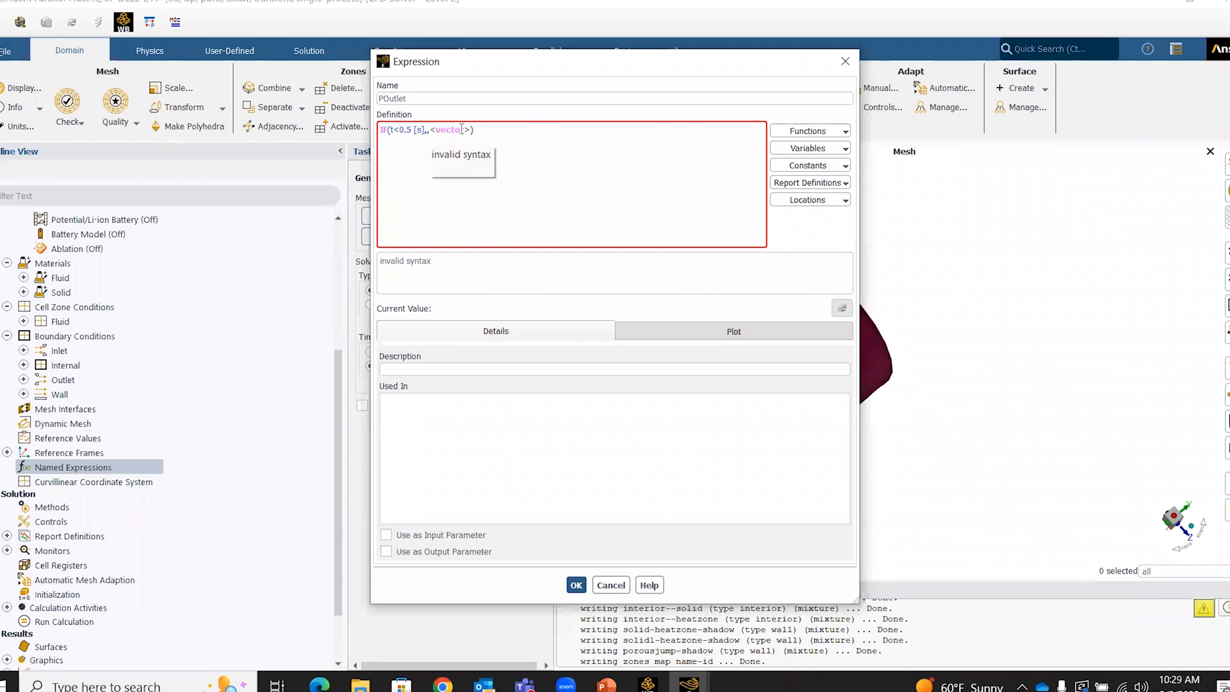
{"action": "type", "text": ",0 [Pa]"}
{"action": "key", "text": "BackSpace"}
{"action": "type", "text": "]"}
- Replace the remaining vector placeholder of the IF function with 100 [Pa] and save the POutlet expression
{"action": "left_click", "coordinate": [462, 130]}
{"action": "key", "text": "Right"}
{"action": "key", "text": "Right"}
{"action": "key", "text": "Right"}
{"action": "key", "text": "Right"}
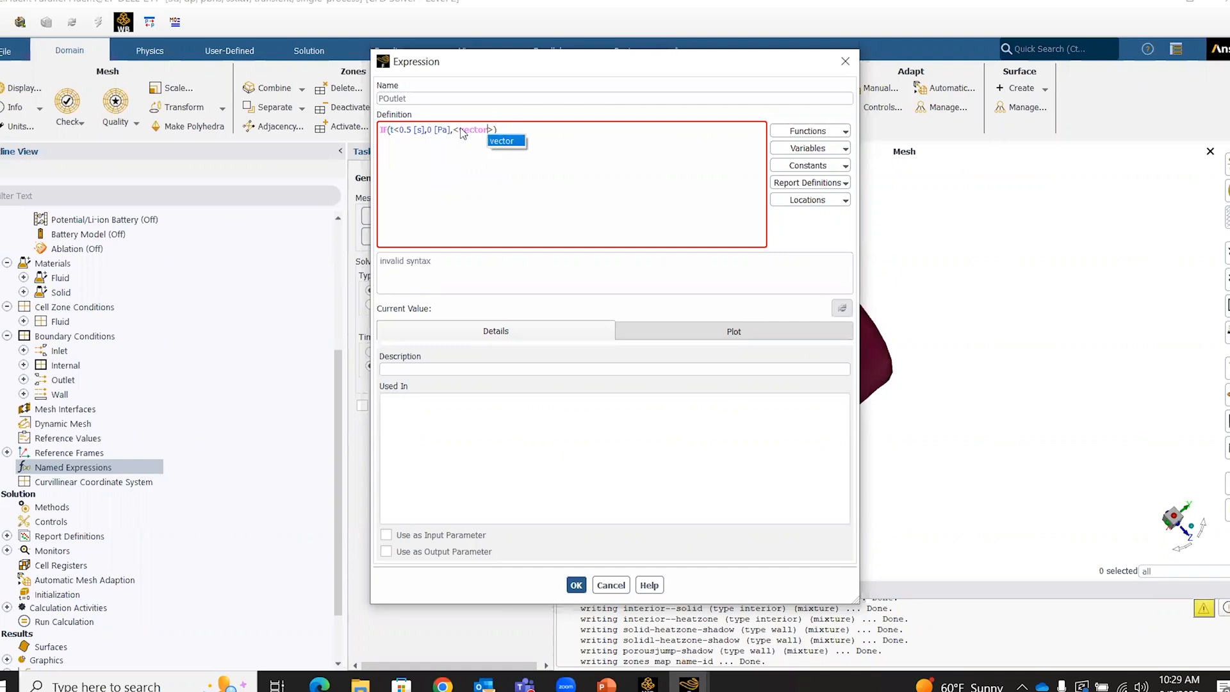
{"action": "key", "text": "BackSpace"}
{"action": "key", "text": "BackSpace"}
{"action": "key", "text": "BackSpace"}
{"action": "key", "text": "BackSpace"}
{"action": "key", "text": "BackSpace"}
{"action": "key", "text": "BackSpace"}
{"action": "key", "text": "BackSpace"}
{"action": "key", "text": "BackSpace"}
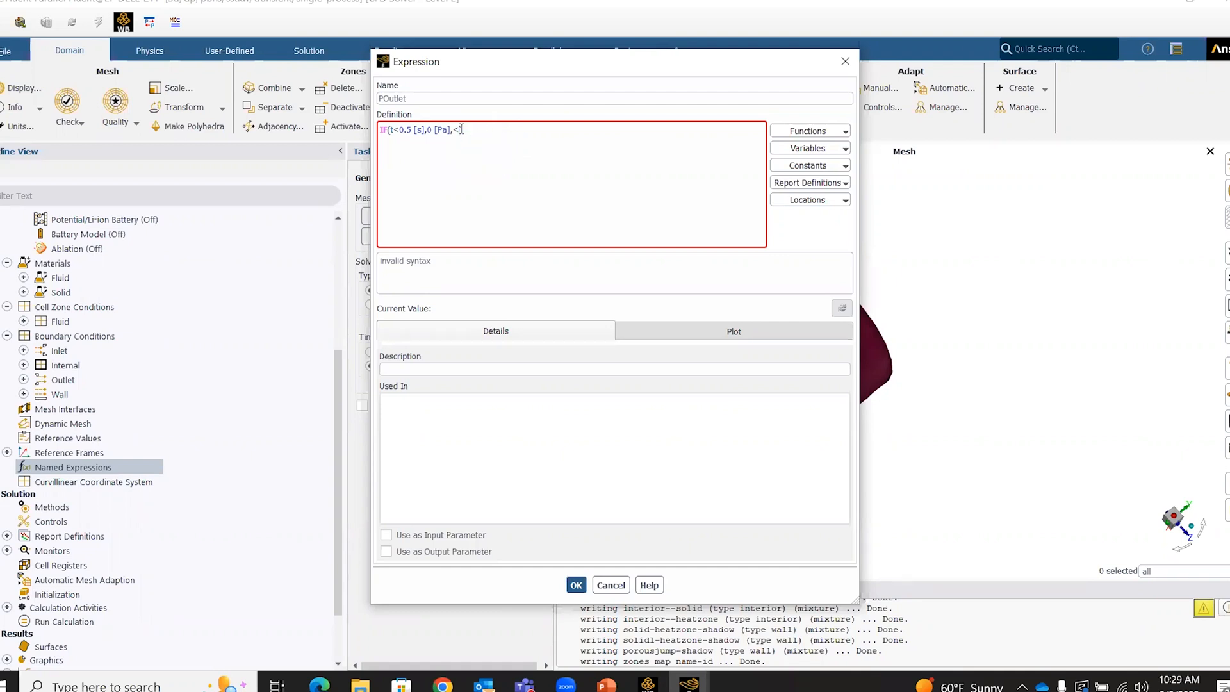
{"action": "type", "text": "100 [Pa]"}
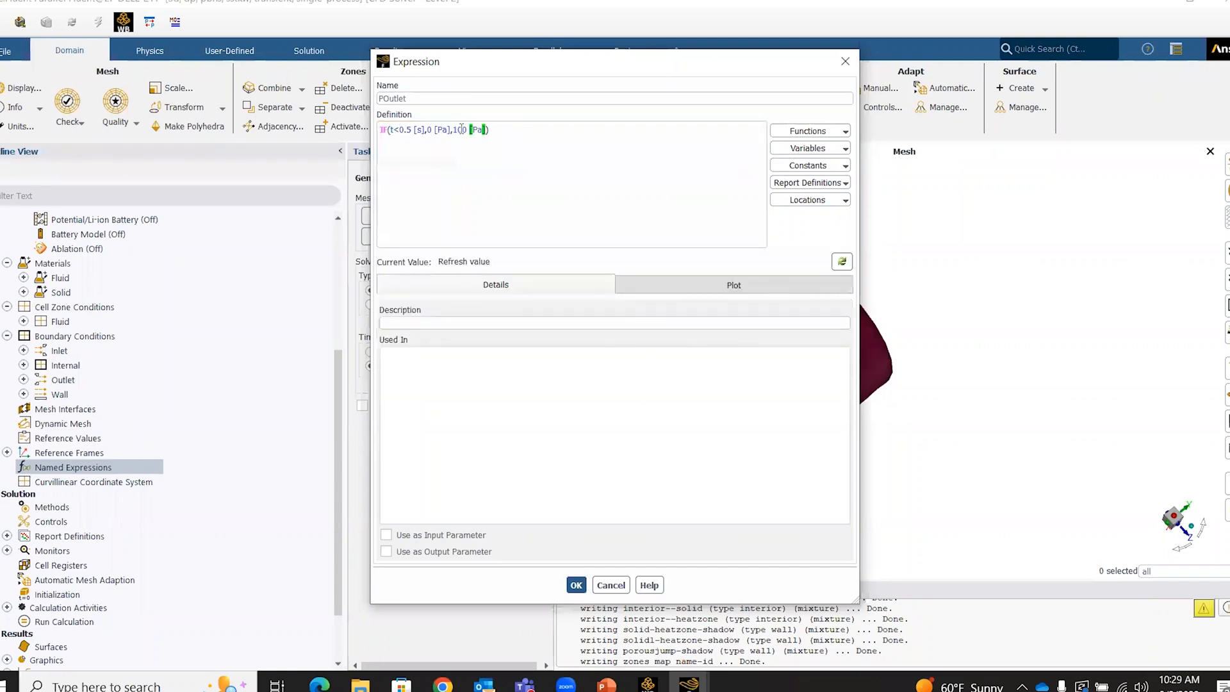
{"action": "left_click", "coordinate": [514, 143]}
{"action": "left_click", "coordinate": [578, 586]}
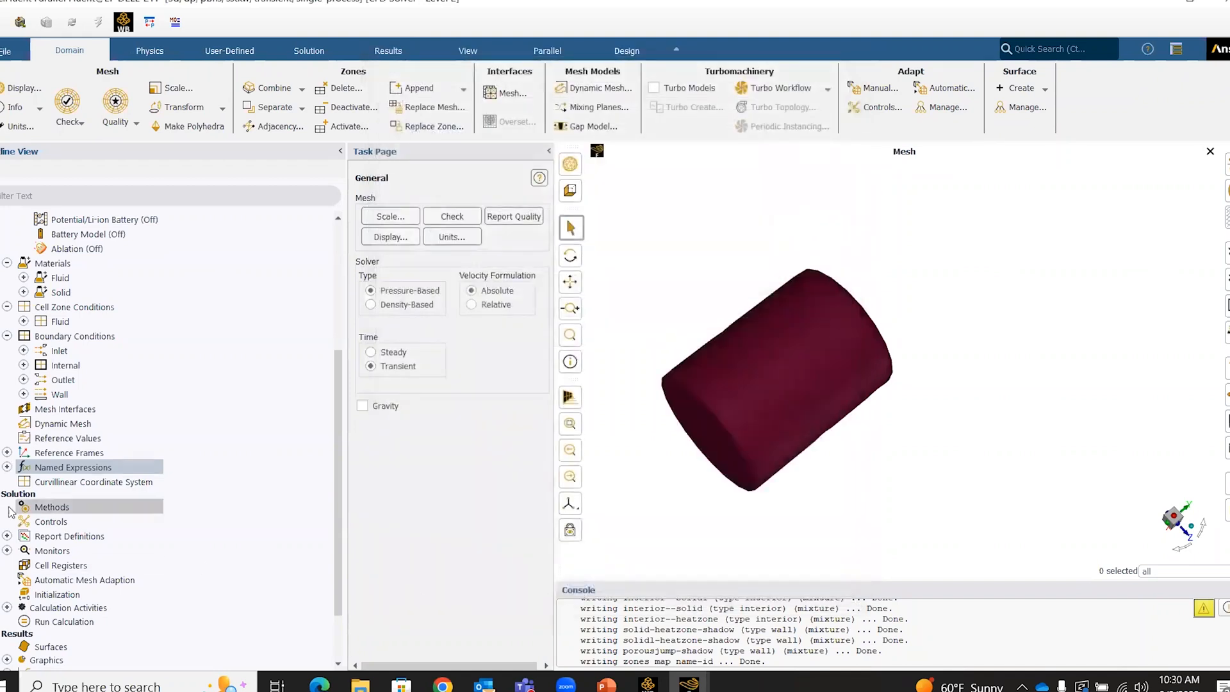
- Start a new named expression and name it massflowout
{"action": "left_click", "coordinate": [8, 467]}
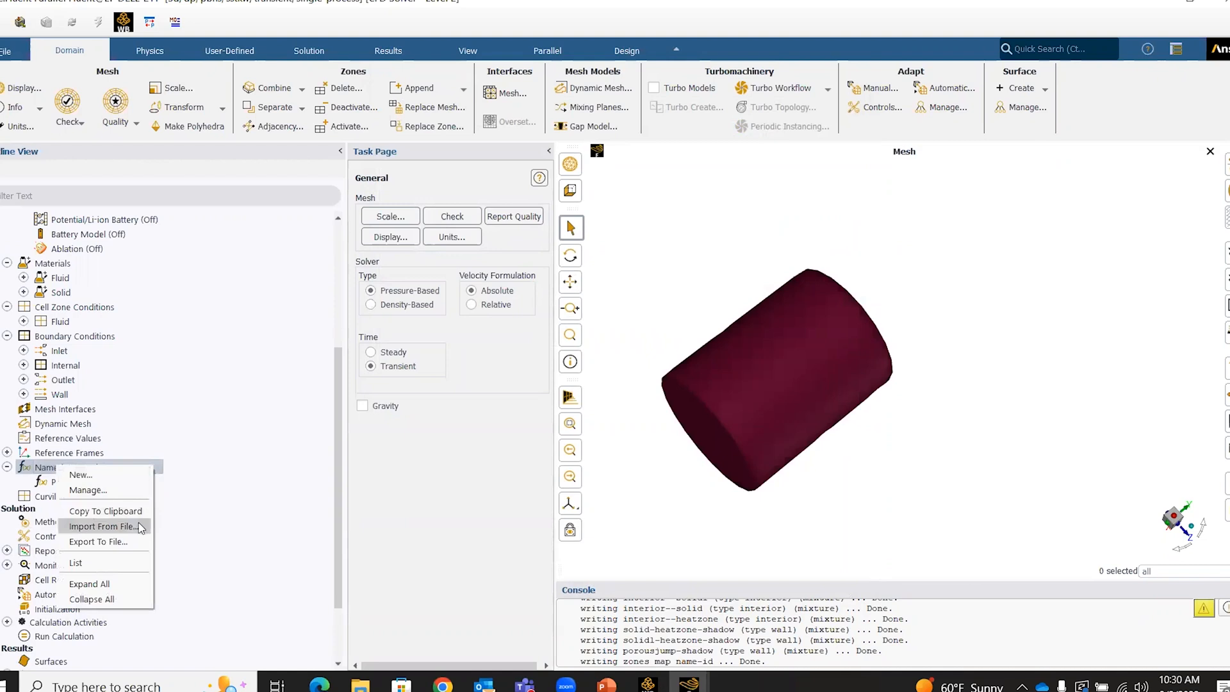
{"action": "left_click", "coordinate": [81, 475]}
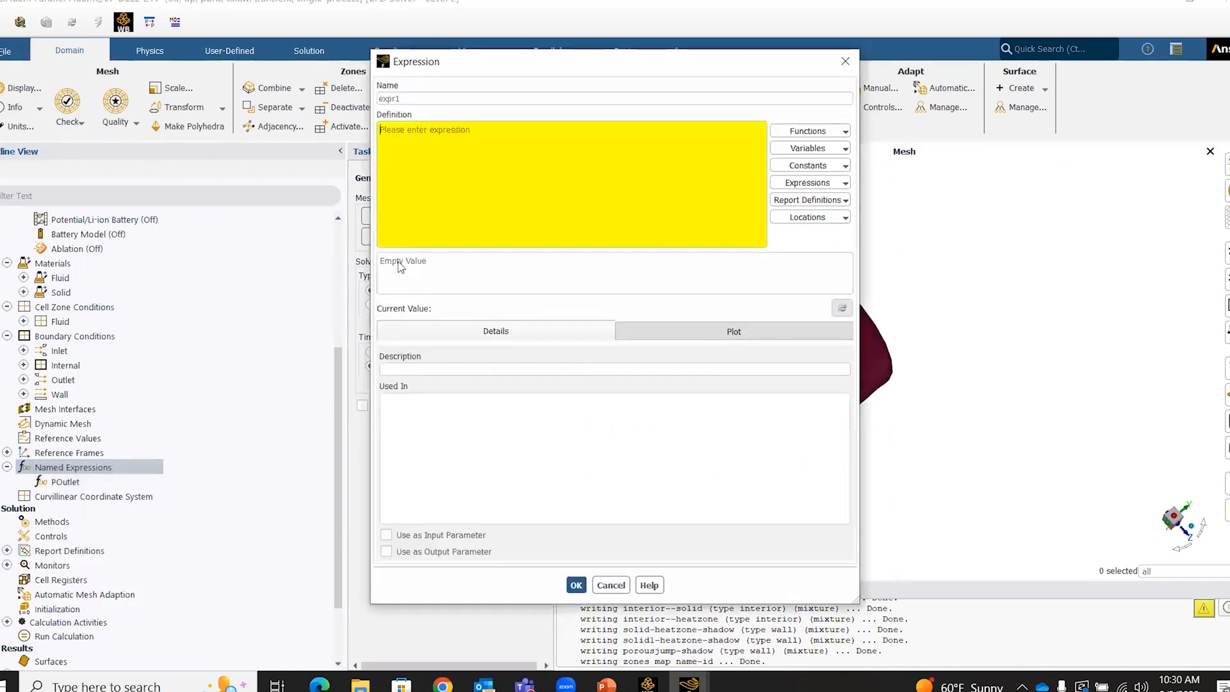
{"action": "type", "text": "massflowout"}
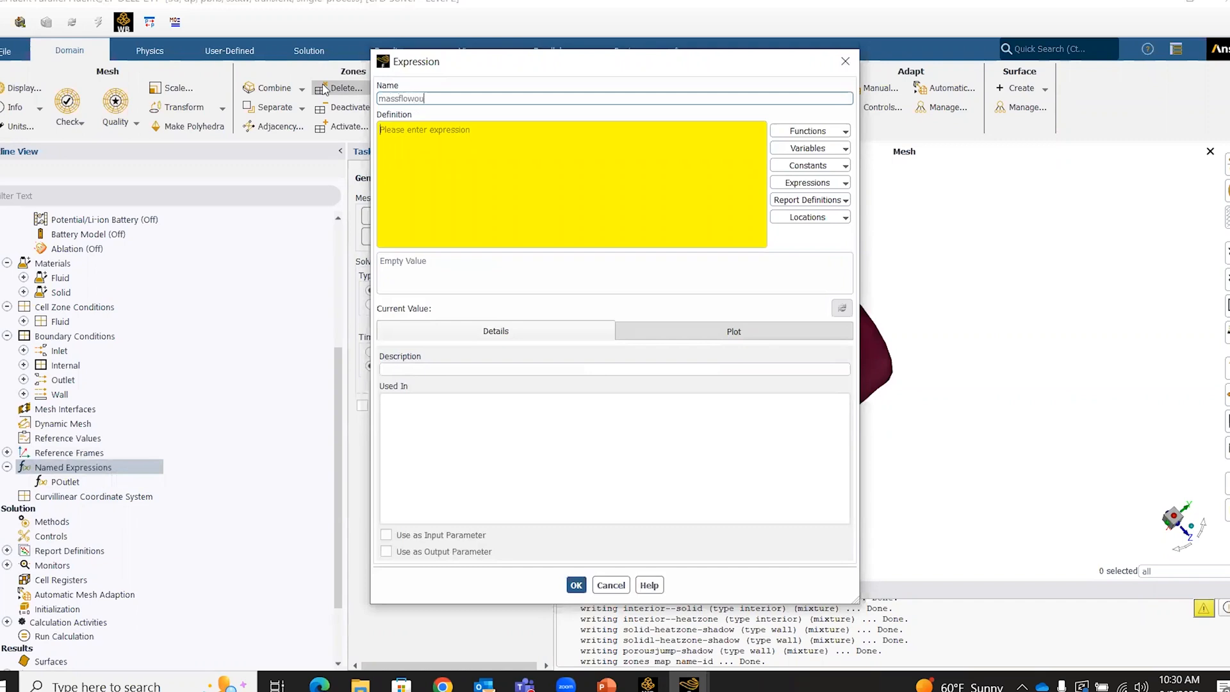
{"action": "left_click", "coordinate": [492, 126]}
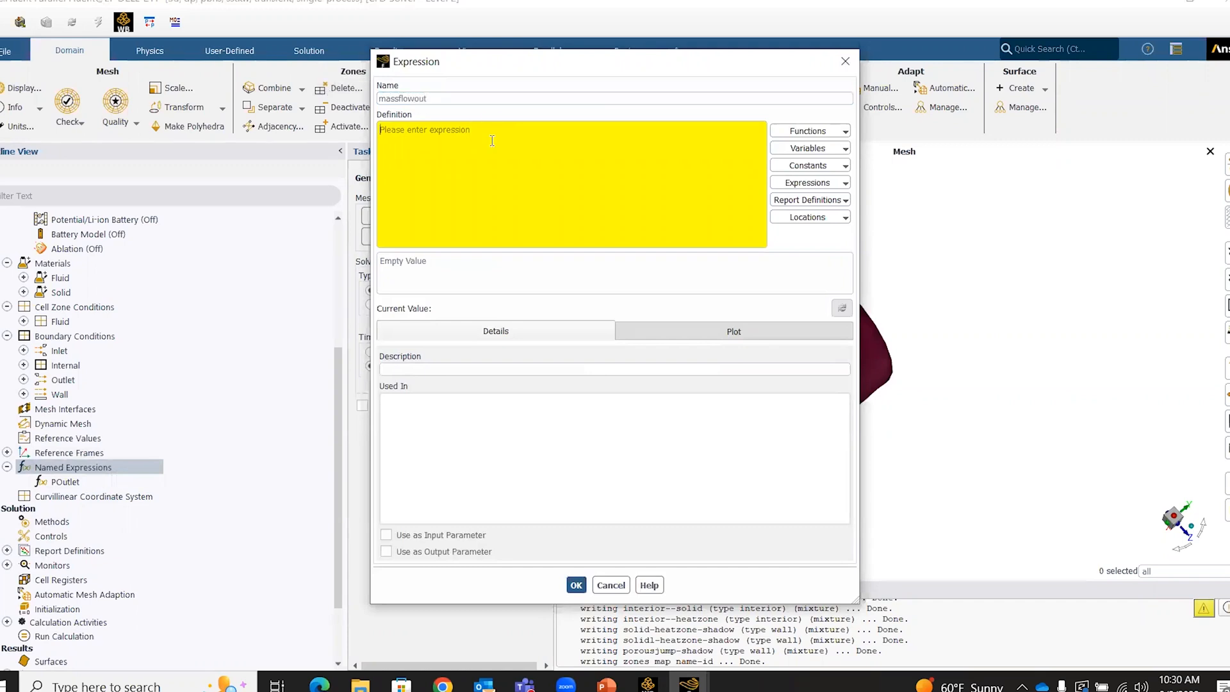
- Define massflowout as MassFlow(['outlet']) and save the expression
{"action": "type", "text": "M"}
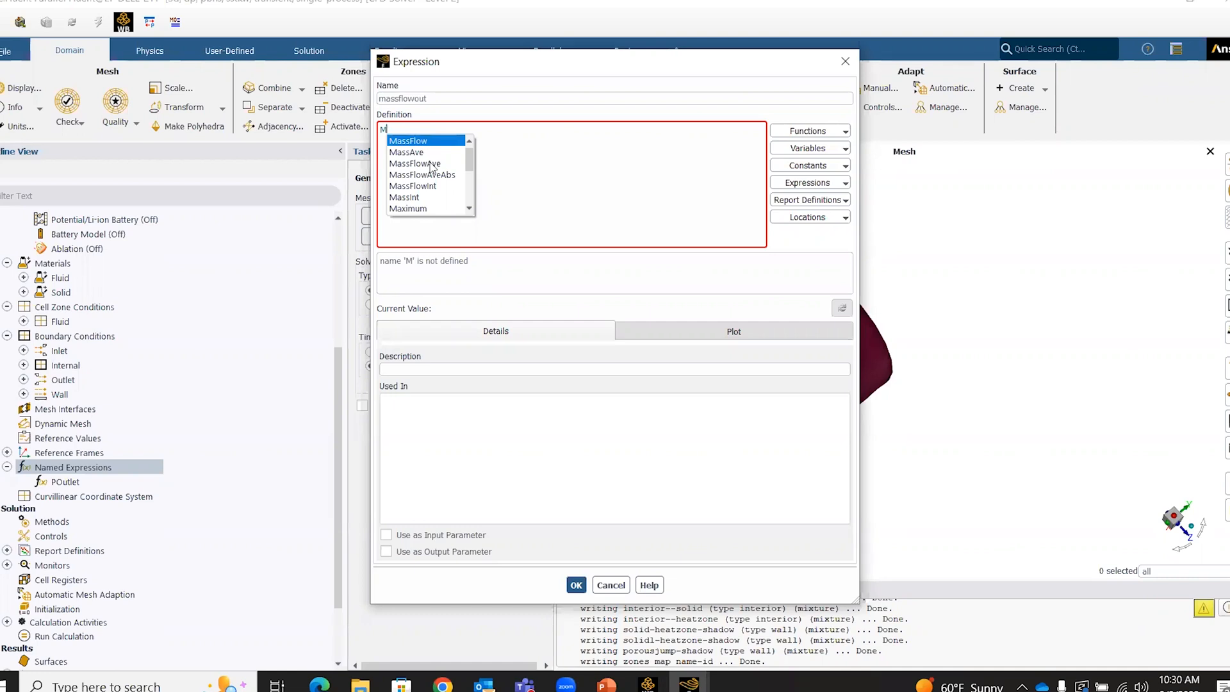
{"action": "left_click", "coordinate": [428, 142]}
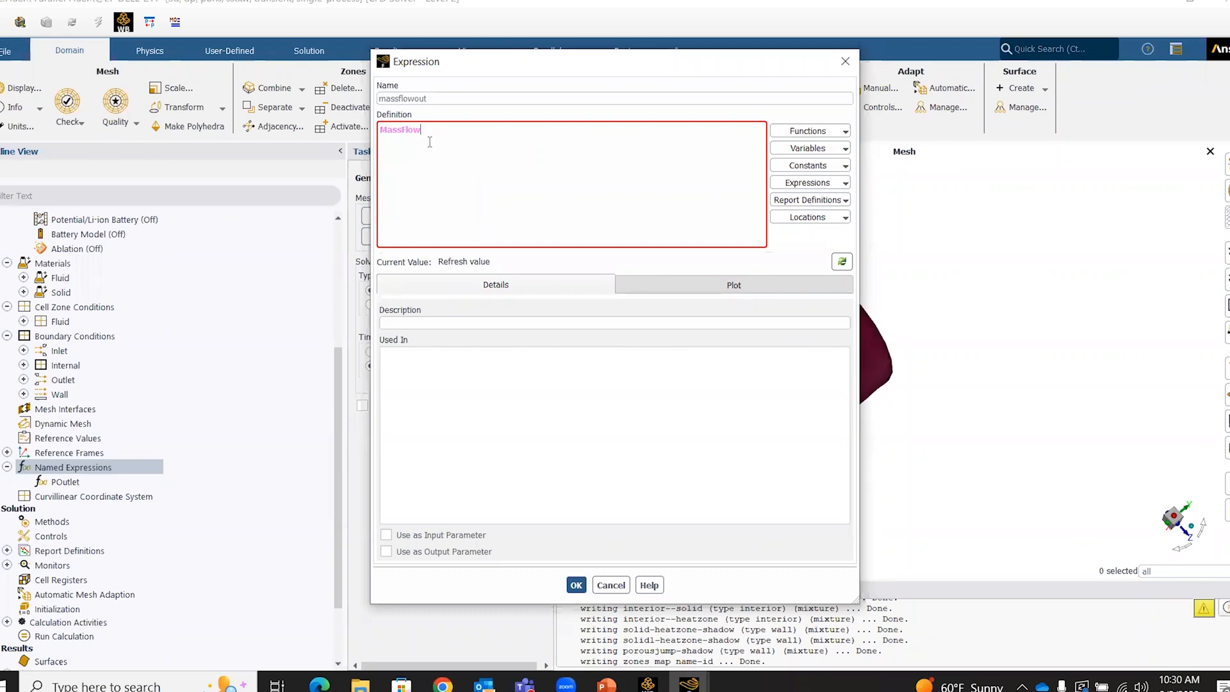
{"action": "type", "text": "()"}
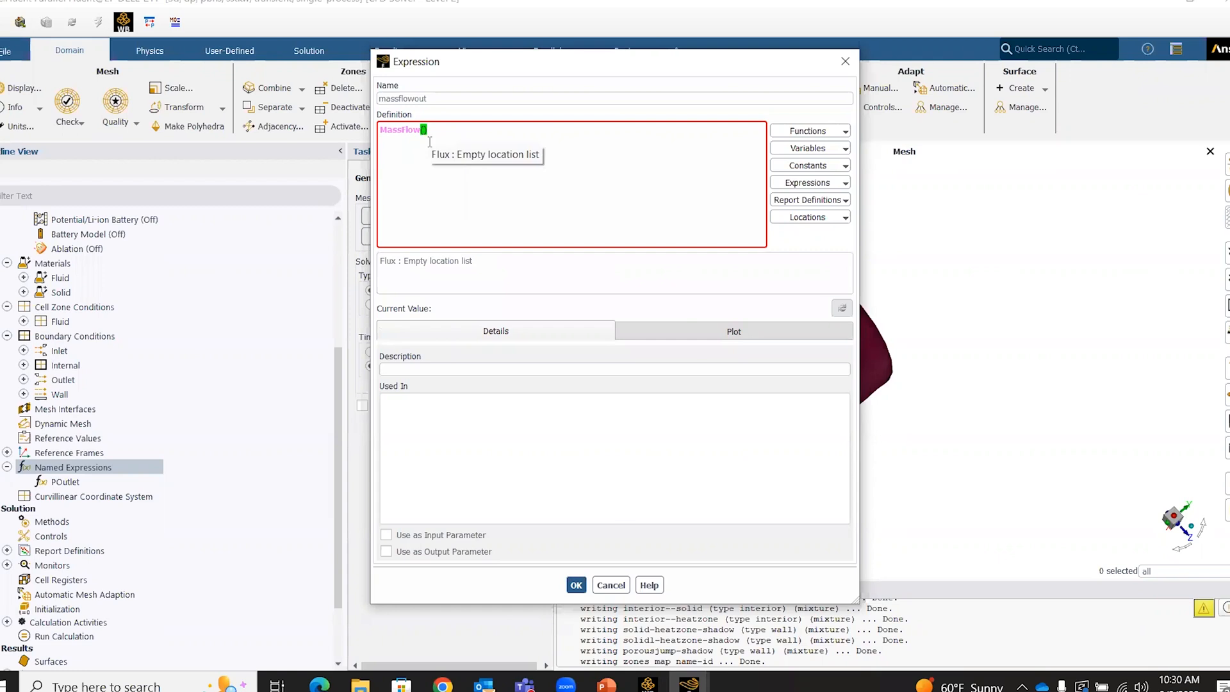
{"action": "type", "text": "['ou"}
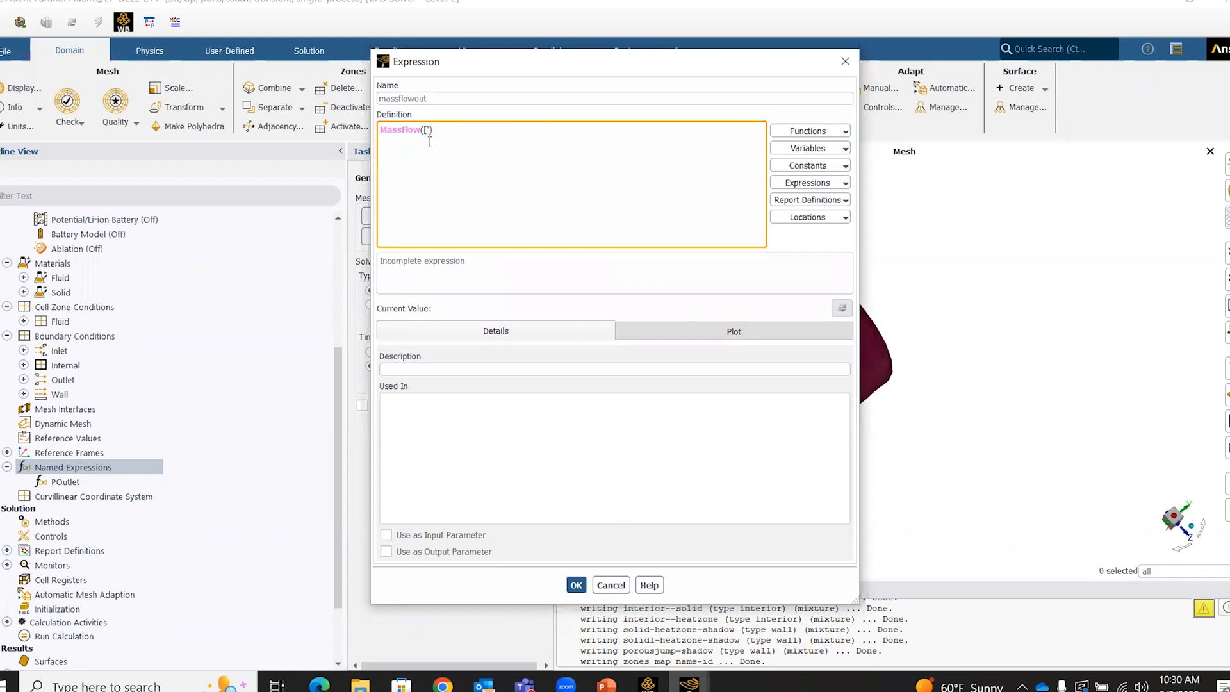
{"action": "type", "text": "tlet']"}
{"action": "left_click", "coordinate": [506, 140]}
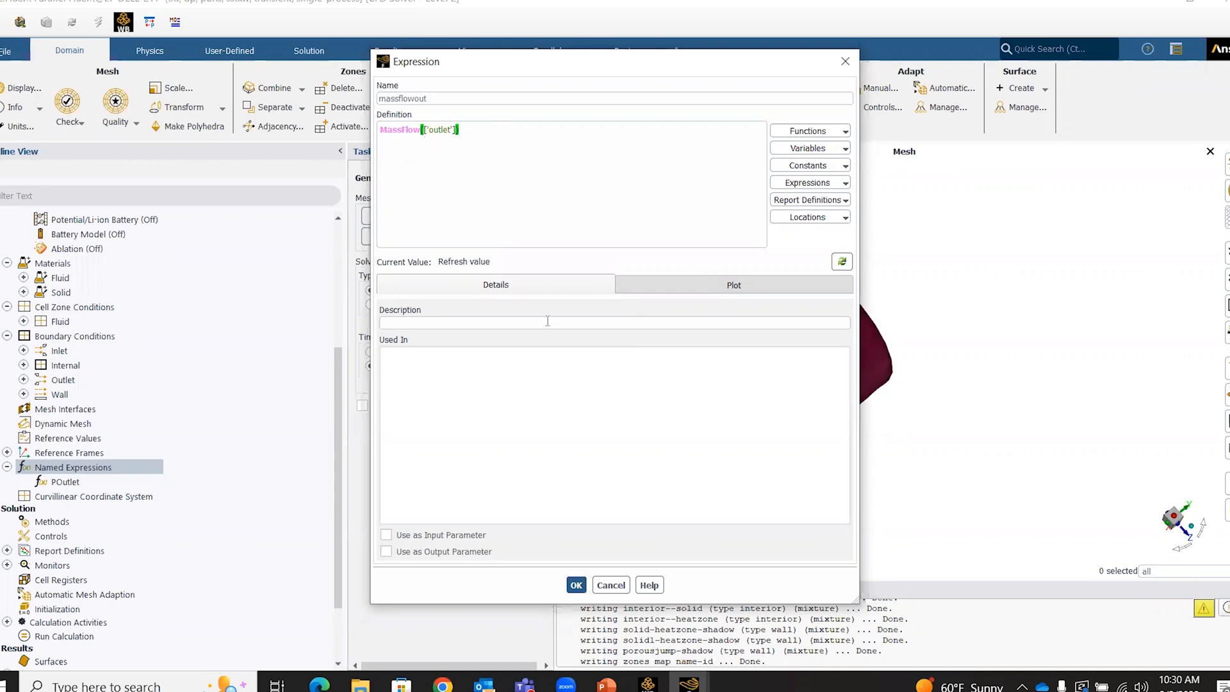
{"action": "left_click", "coordinate": [575, 585]}
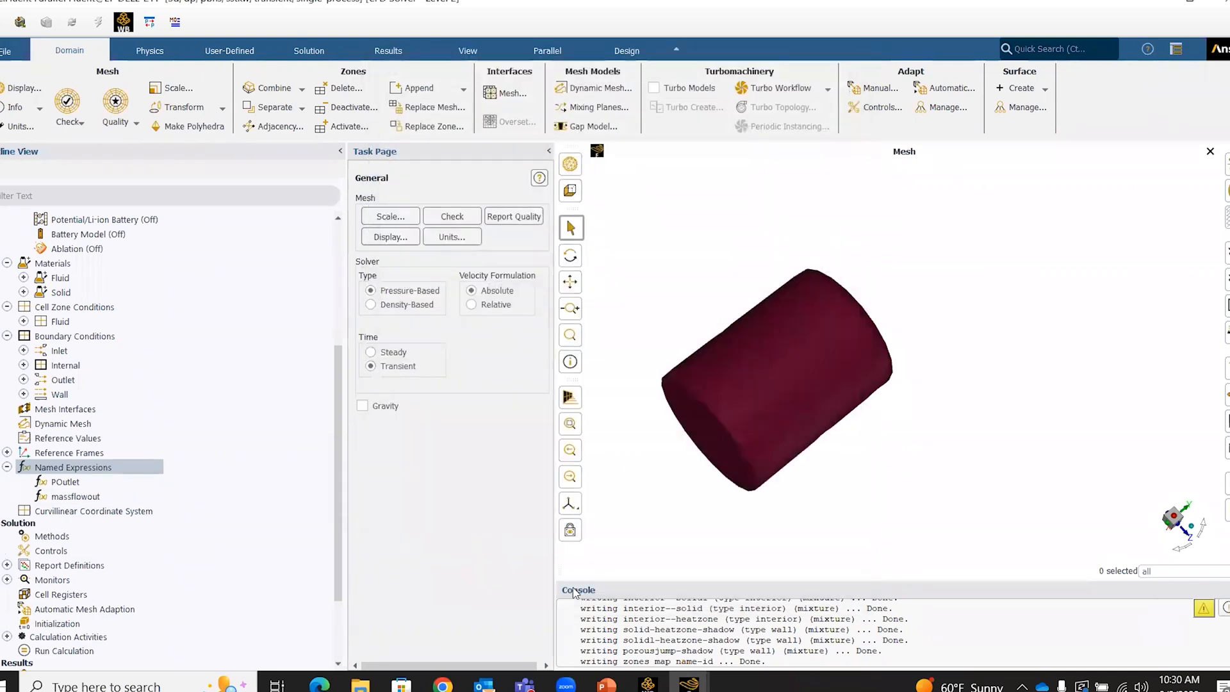
- Start a new named expression and name it PrDrop
{"action": "right_click", "coordinate": [135, 469]}
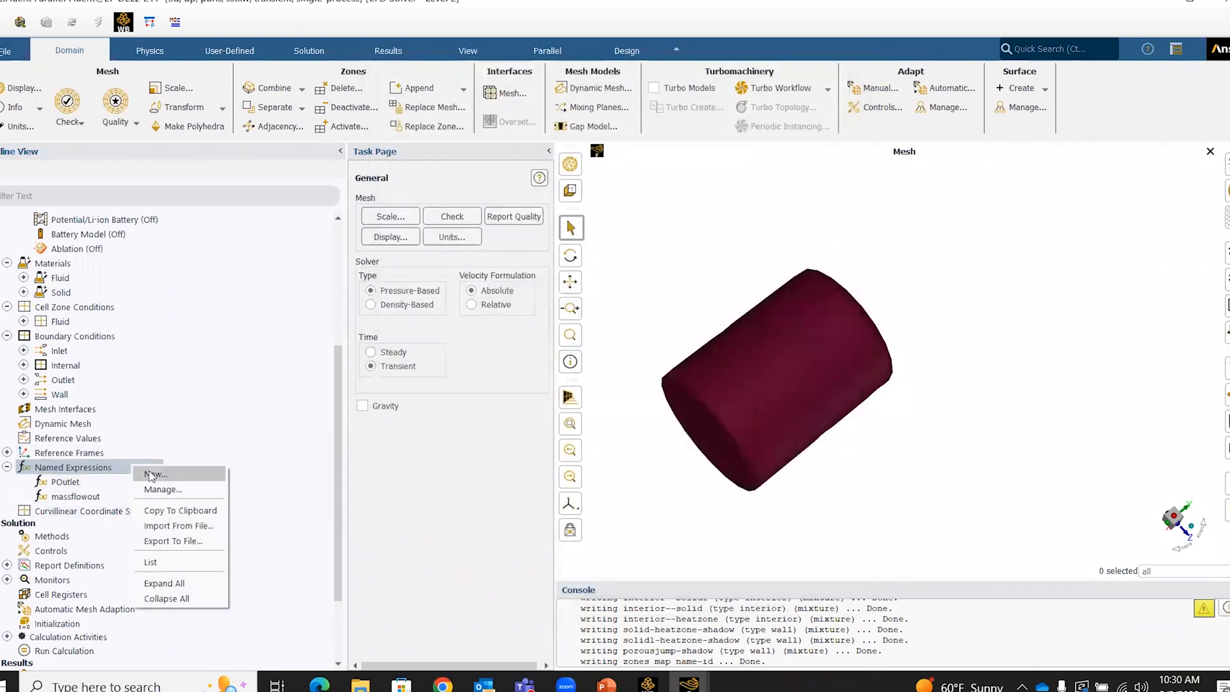
{"action": "left_click", "coordinate": [151, 476]}
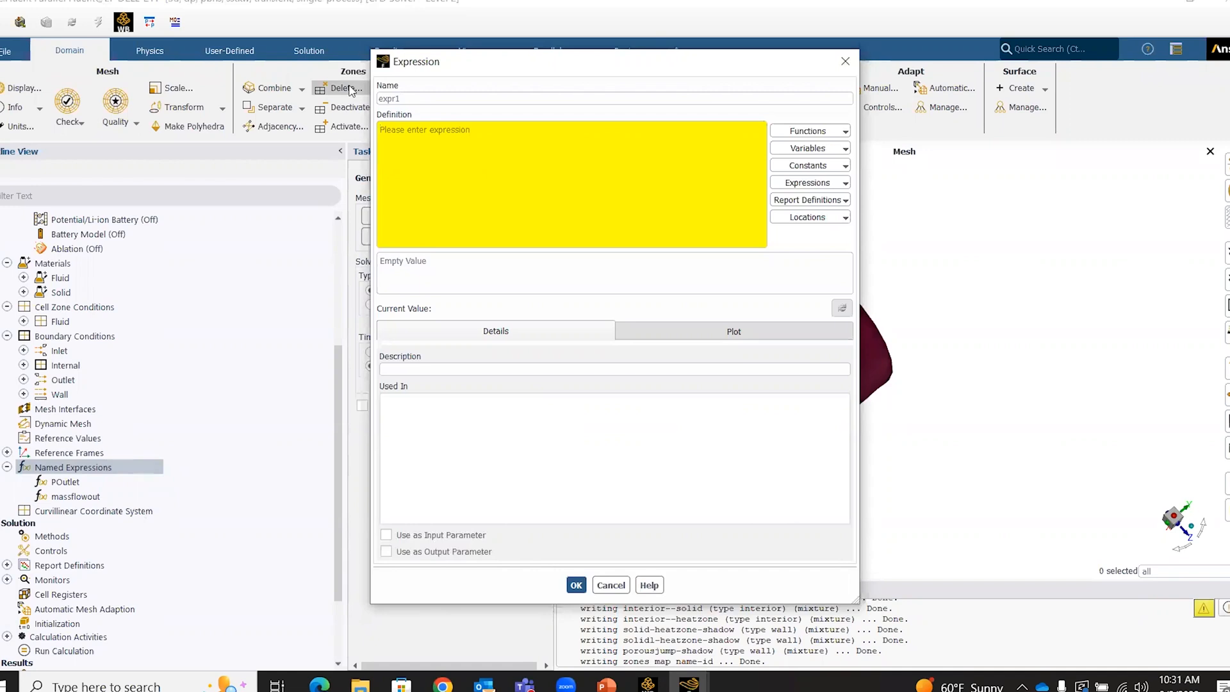
{"action": "left_click_drag", "start_coordinate": [465, 100], "coordinate": [350, 99]}
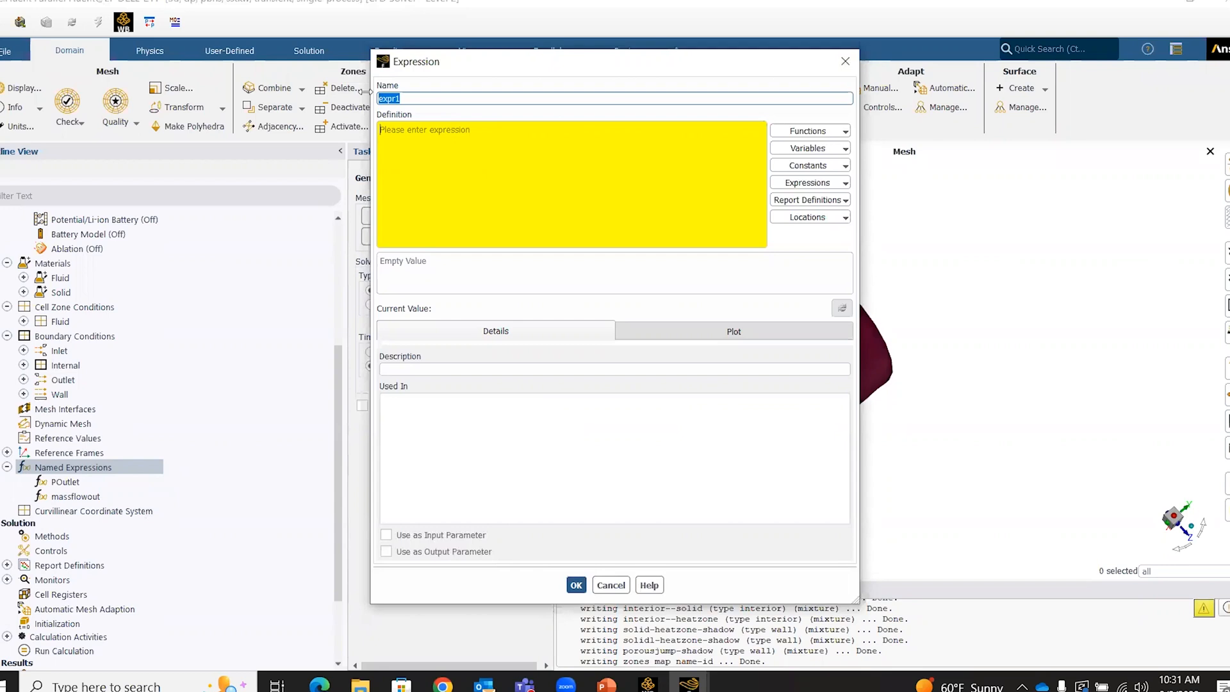
{"action": "type", "text": "PrDrop"}
{"action": "left_click", "coordinate": [412, 140]}
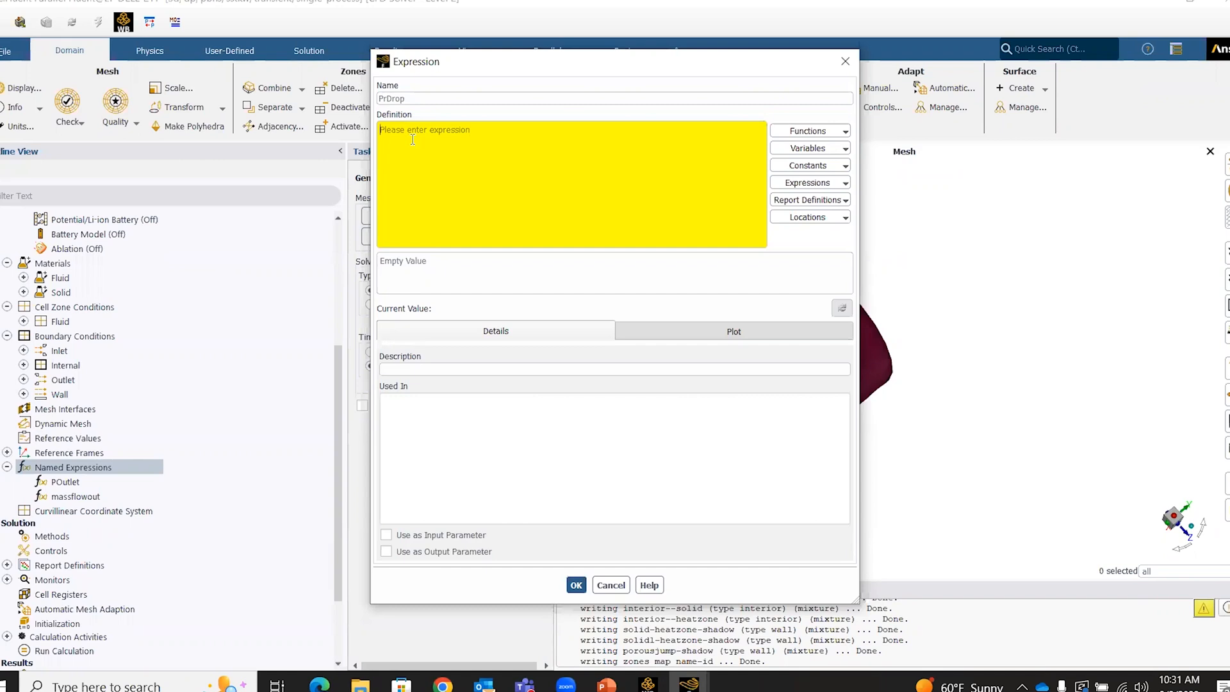
- Enter MassFlowAve(StaticPressure, ['outlet']) followed by a minus sign as the start of the PrDrop definition
{"action": "type", "text": "MassFlowAve(St"}
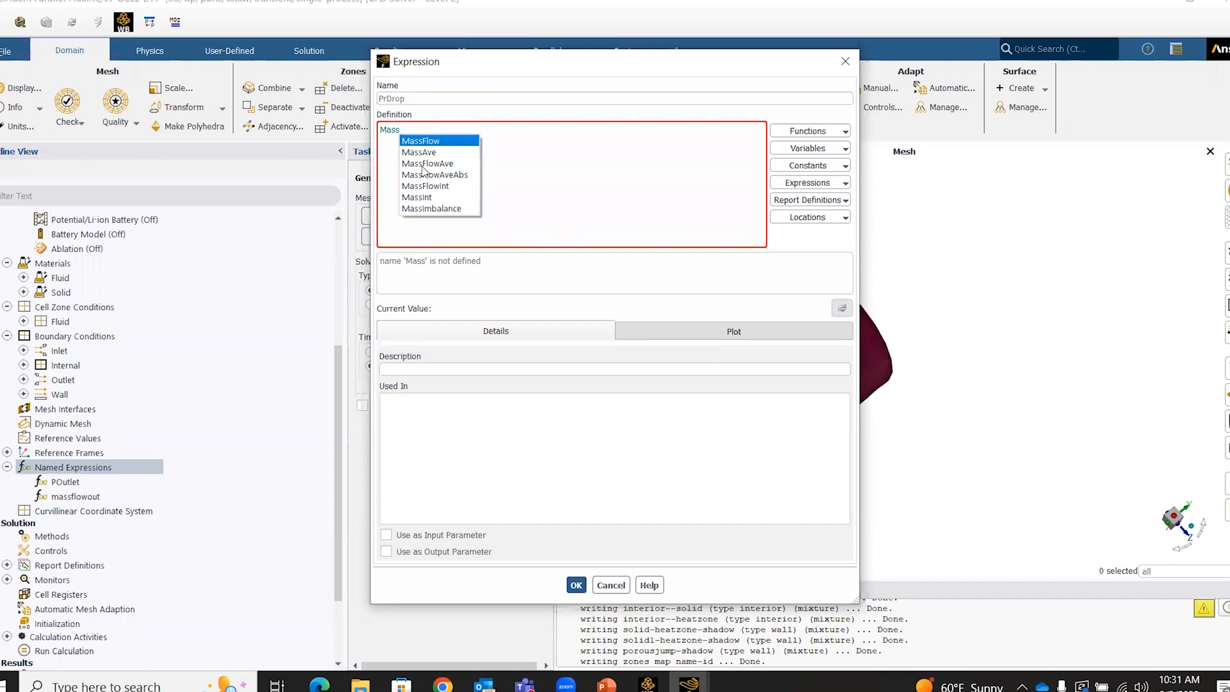
{"action": "left_click", "coordinate": [425, 164]}
{"action": "type", "text": "(St"}
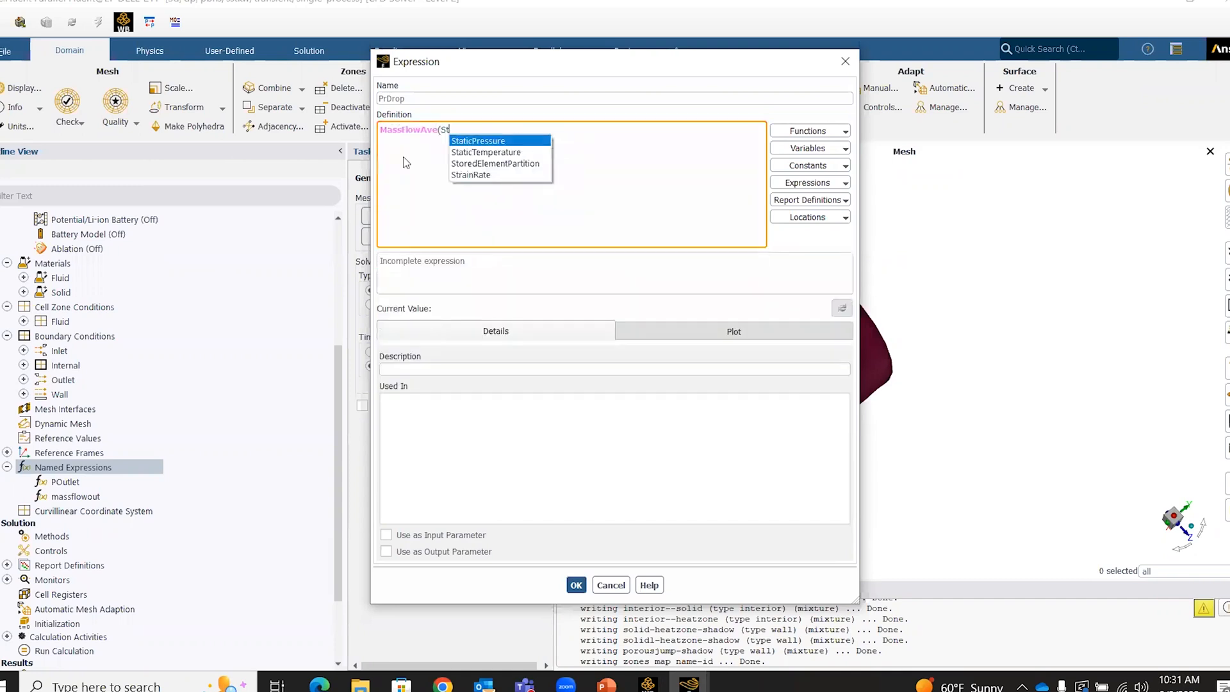
{"action": "left_click", "coordinate": [479, 141]}
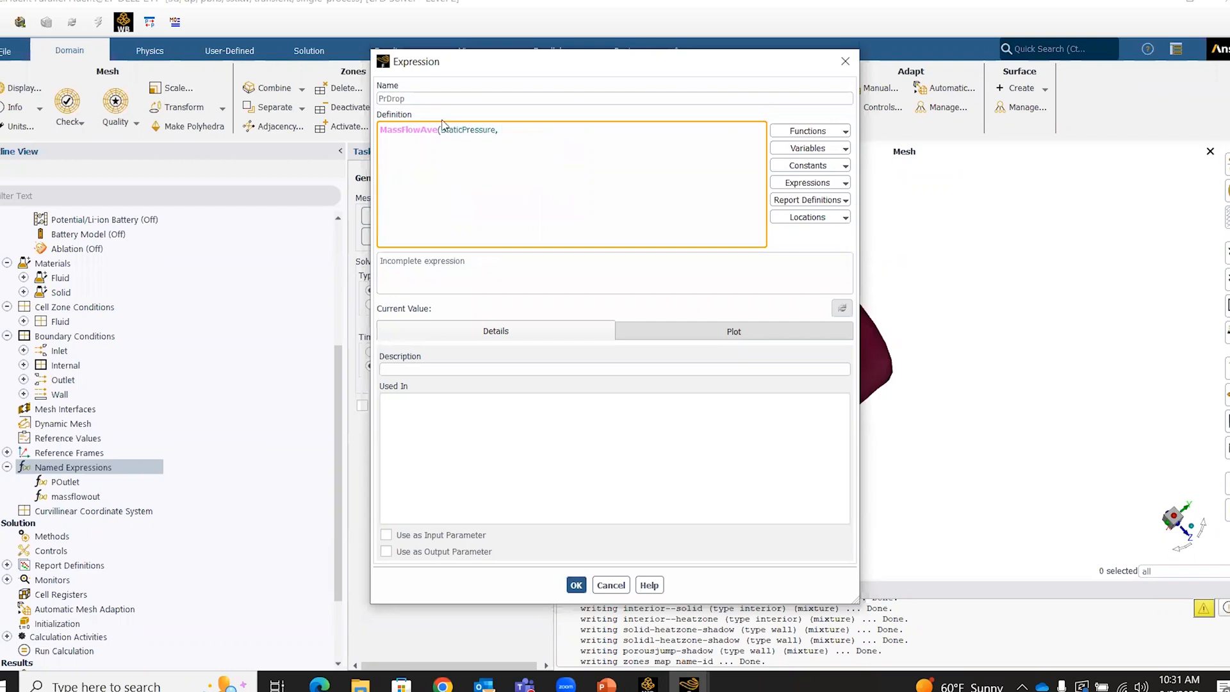
{"action": "type", "text": "[]"}
{"action": "type", "text": "'out"}
{"action": "type", "text": "let'"}
{"action": "key", "text": "Right"}
{"action": "type", "text": ") -"}
- Copy the MassFlowAve outlet term and insert the duplicate after the minus sign in the PrDrop definition
{"action": "left_click_drag", "start_coordinate": [537, 130], "coordinate": [380, 130]}
{"action": "key", "text": "ctrl+c"}
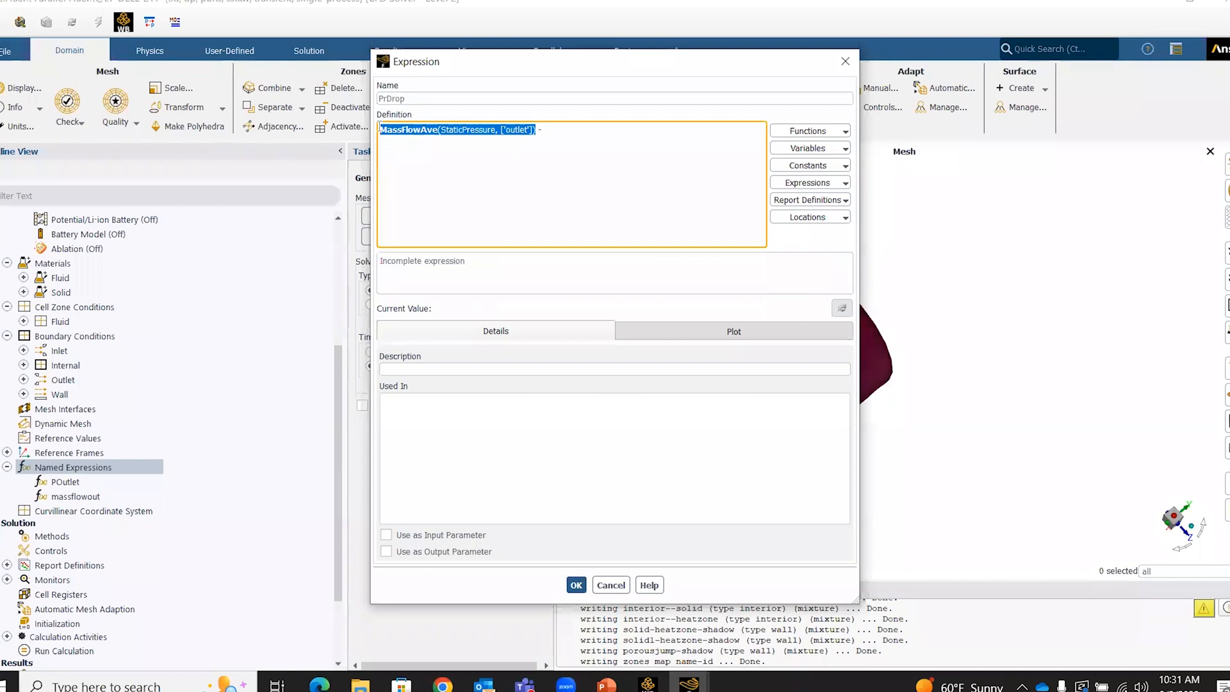
{"action": "left_click", "coordinate": [561, 136]}
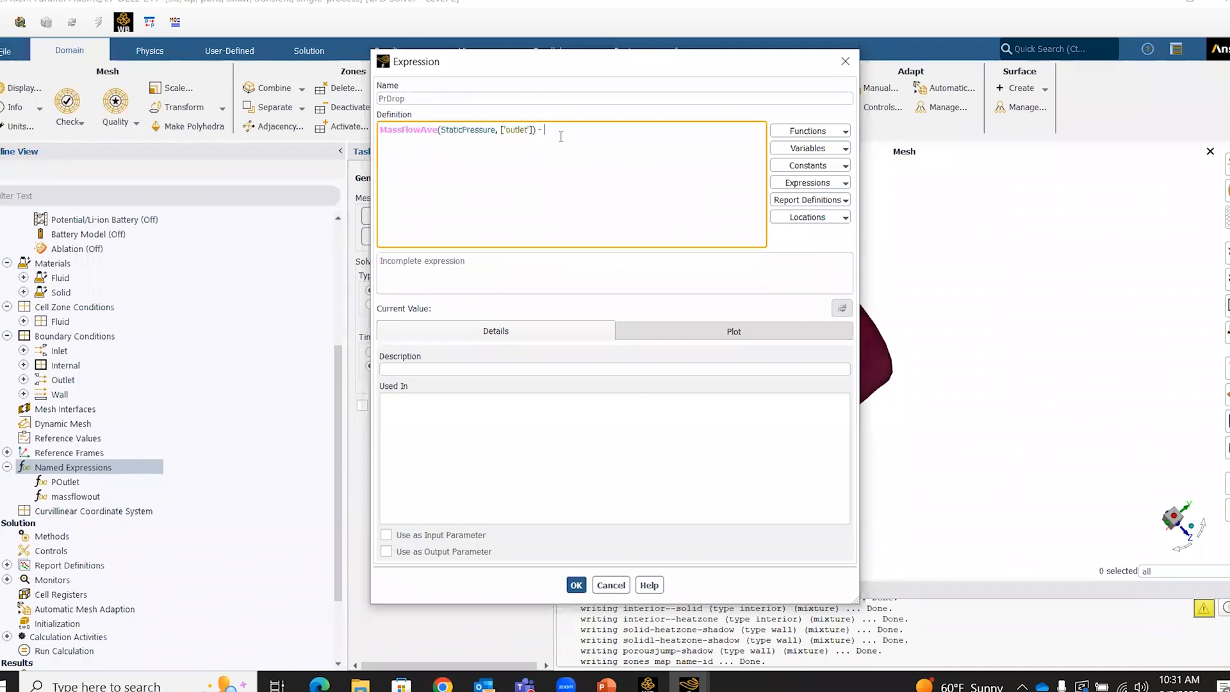
{"action": "key", "text": "ctrl+v"}
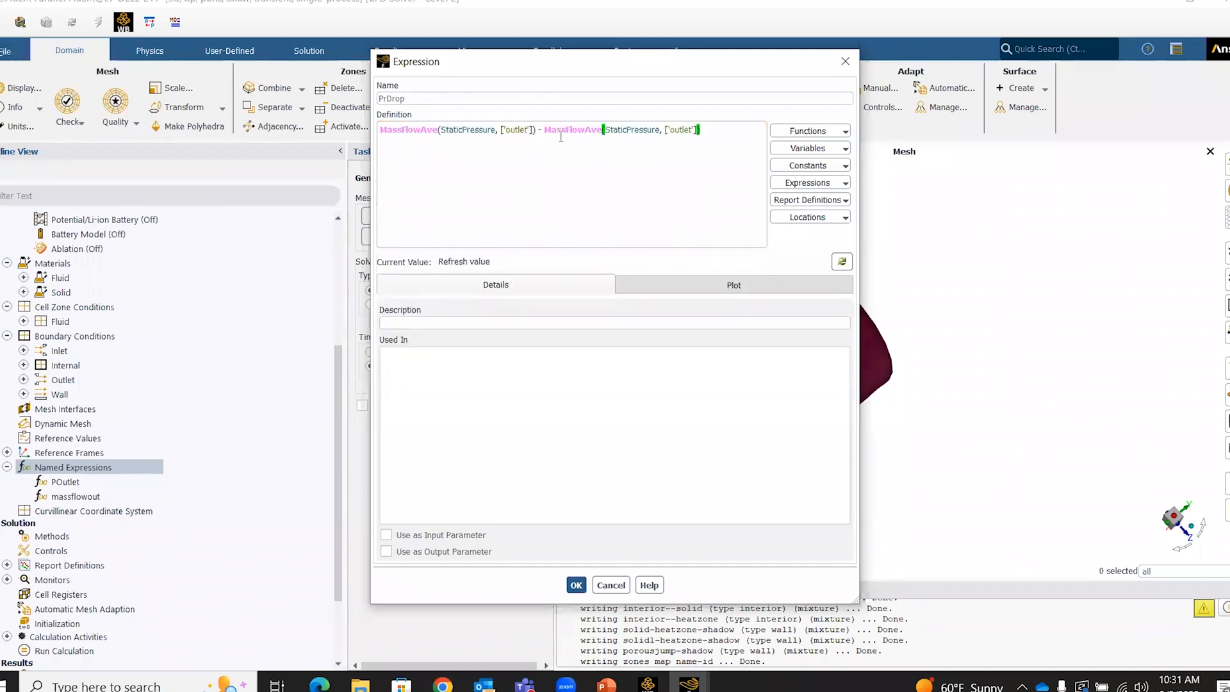
- Change the location in the second MassFlowAve term of the PrDrop definition to inlet
{"action": "left_click", "coordinate": [693, 130]}
{"action": "key", "text": "BackSpace"}
{"action": "key", "text": "BackSpace"}
{"action": "key", "text": "BackSpace"}
{"action": "key", "text": "BackSpace"}
{"action": "key", "text": "BackSpace"}
{"action": "key", "text": "BackSpace"}
{"action": "type", "text": "inle"}
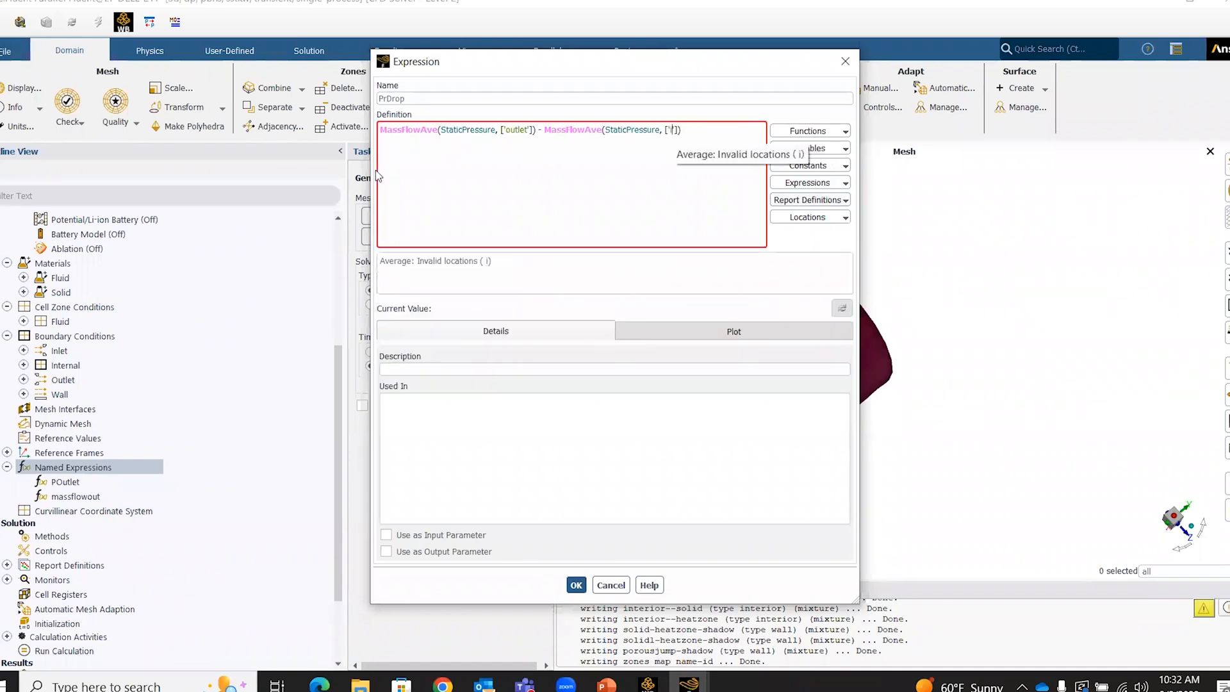
{"action": "type", "text": "t"}
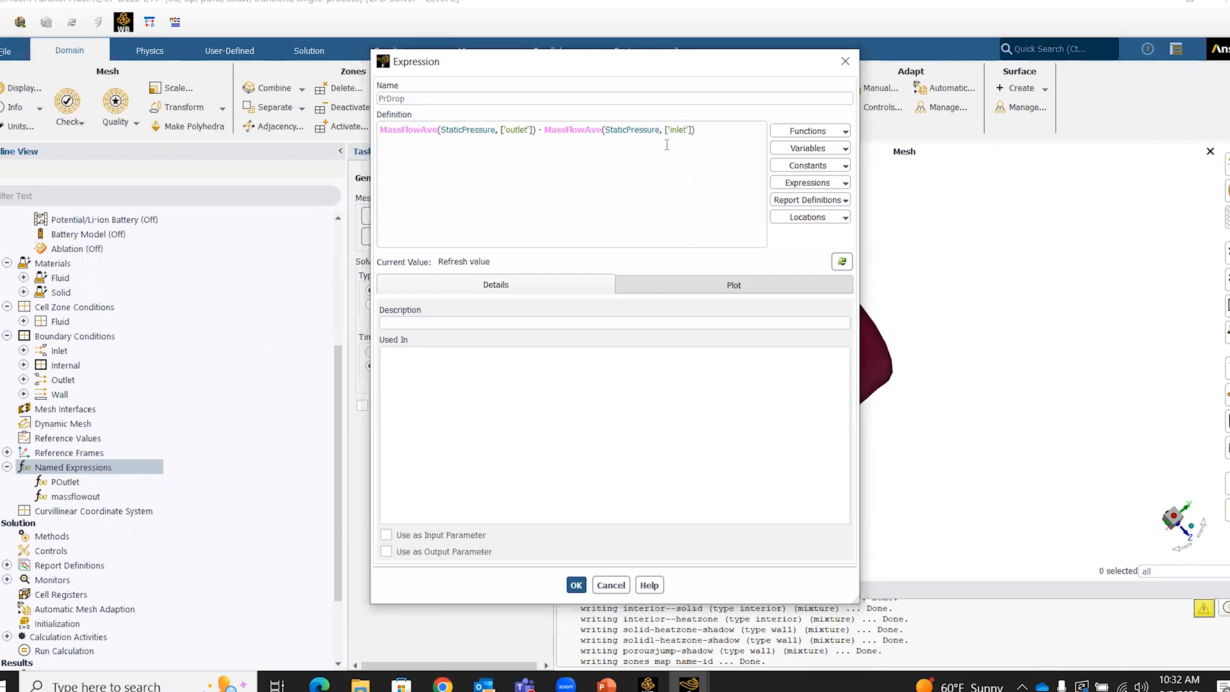
- Review the boundary zones and surfaces available as expression locations, leave the list without selecting any, and save the PrDrop expression
{"action": "left_click", "coordinate": [524, 131]}
{"action": "left_click", "coordinate": [687, 131]}
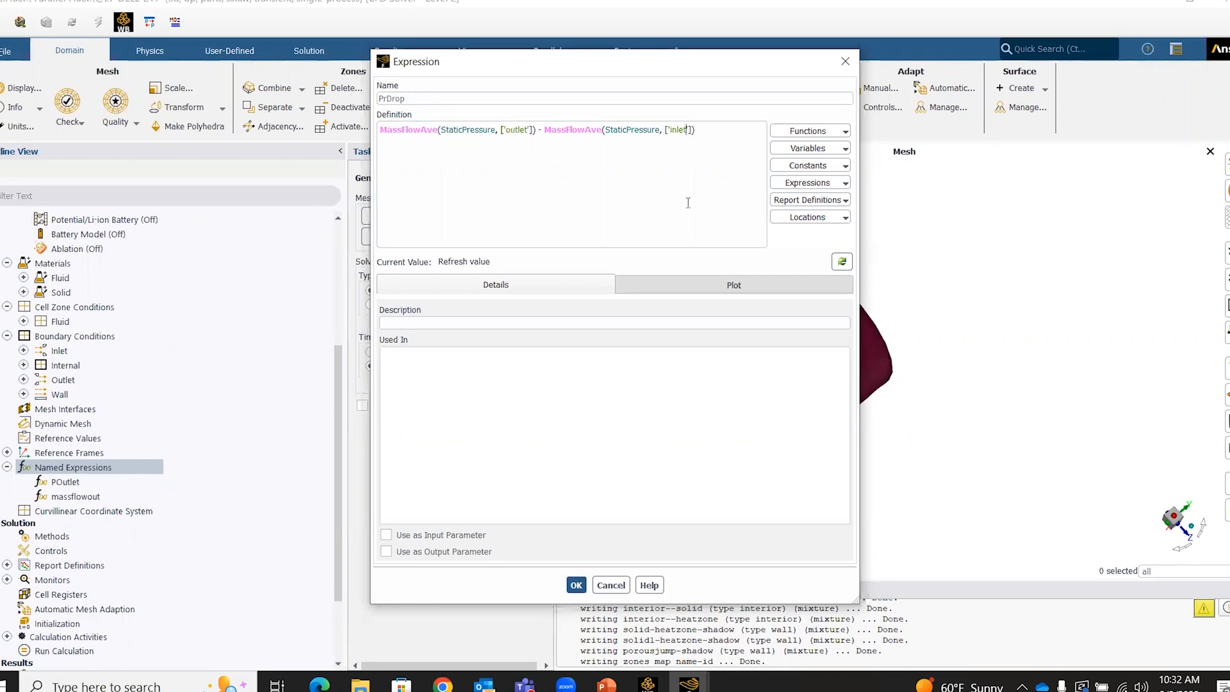
{"action": "left_click", "coordinate": [798, 221]}
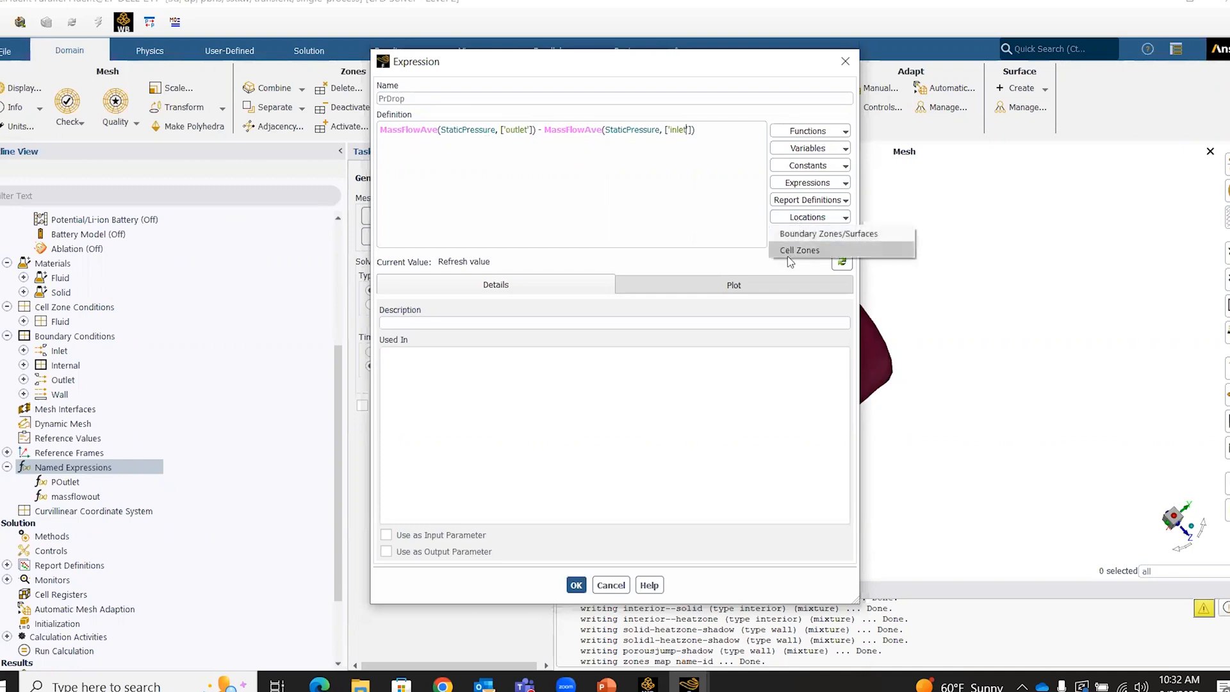
{"action": "left_click", "coordinate": [800, 234]}
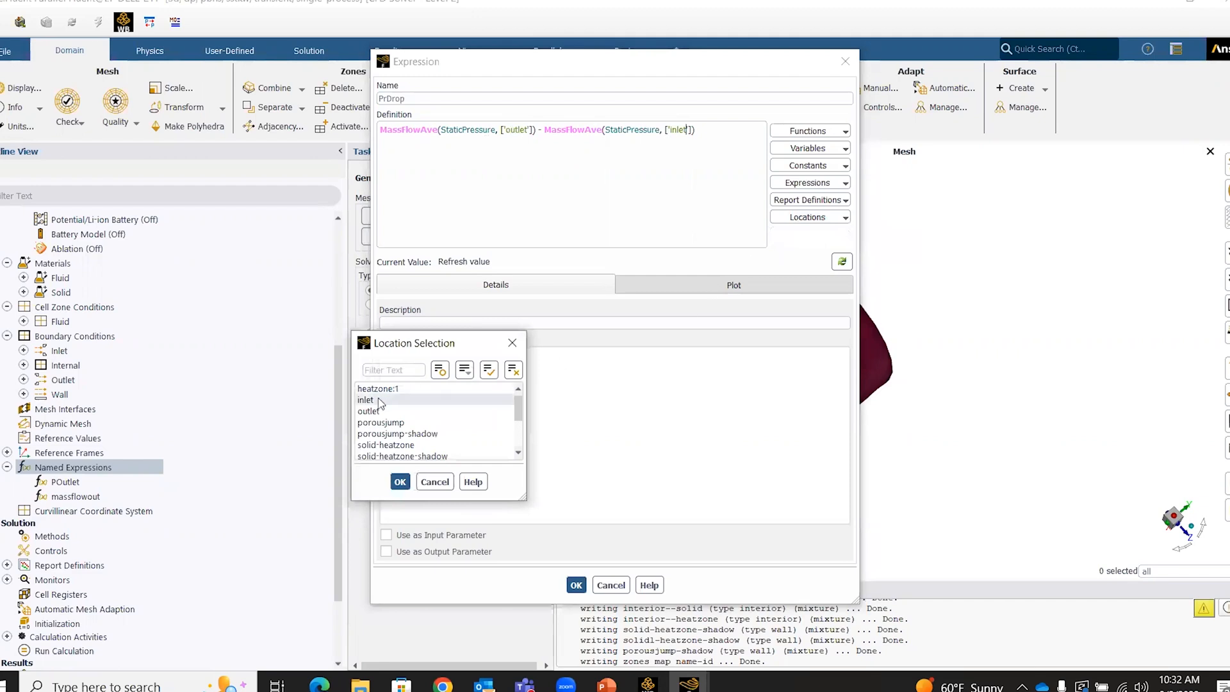
{"action": "scroll", "coordinate": [384, 435], "scroll_direction": "down", "scroll_amount": 3}
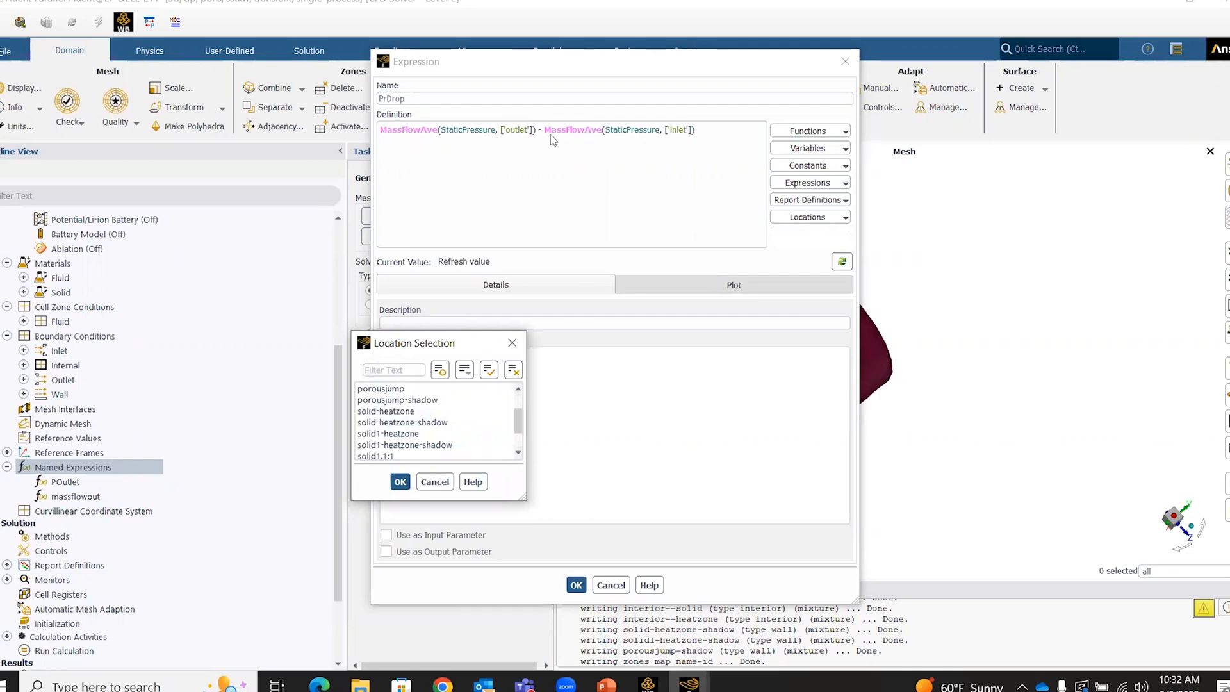
{"action": "scroll", "coordinate": [405, 415], "scroll_direction": "up", "scroll_amount": 1}
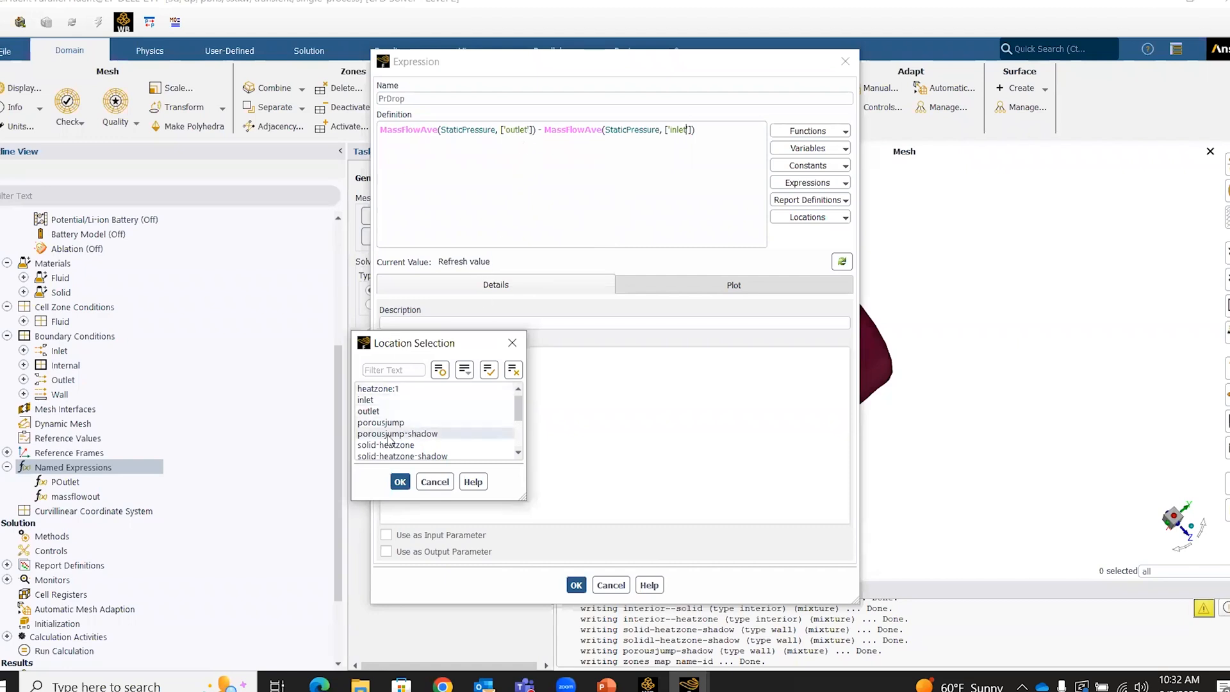
{"action": "left_click", "coordinate": [511, 344]}
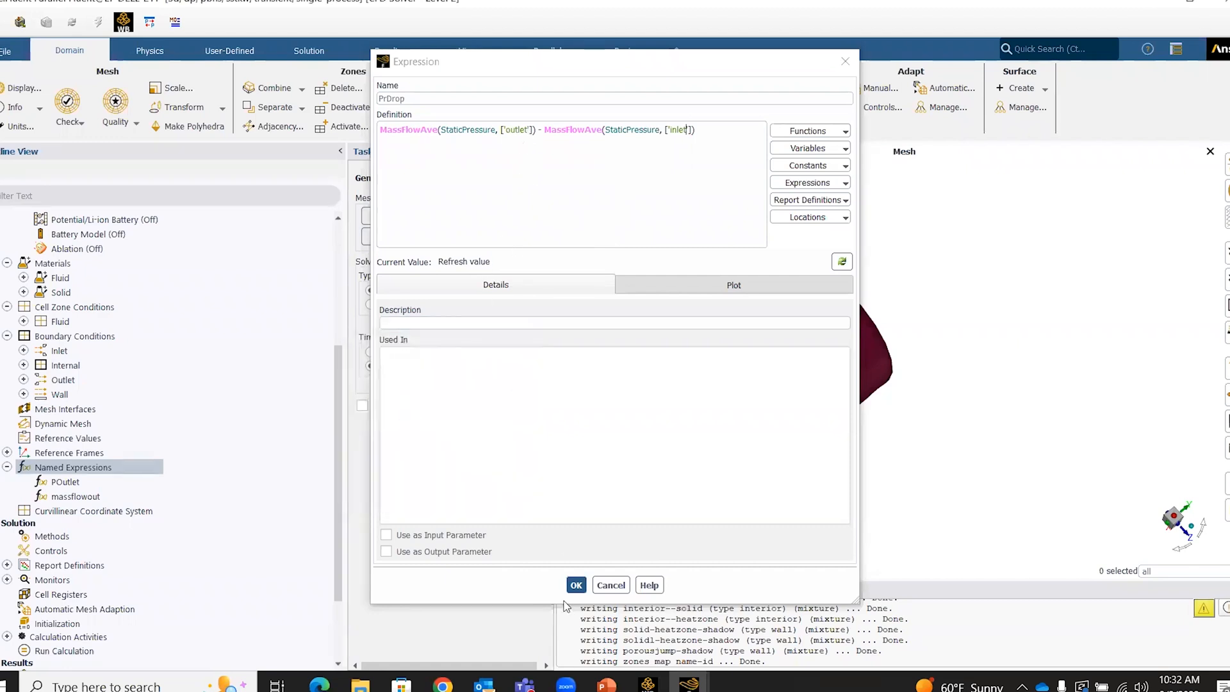
{"action": "left_click", "coordinate": [577, 585]}
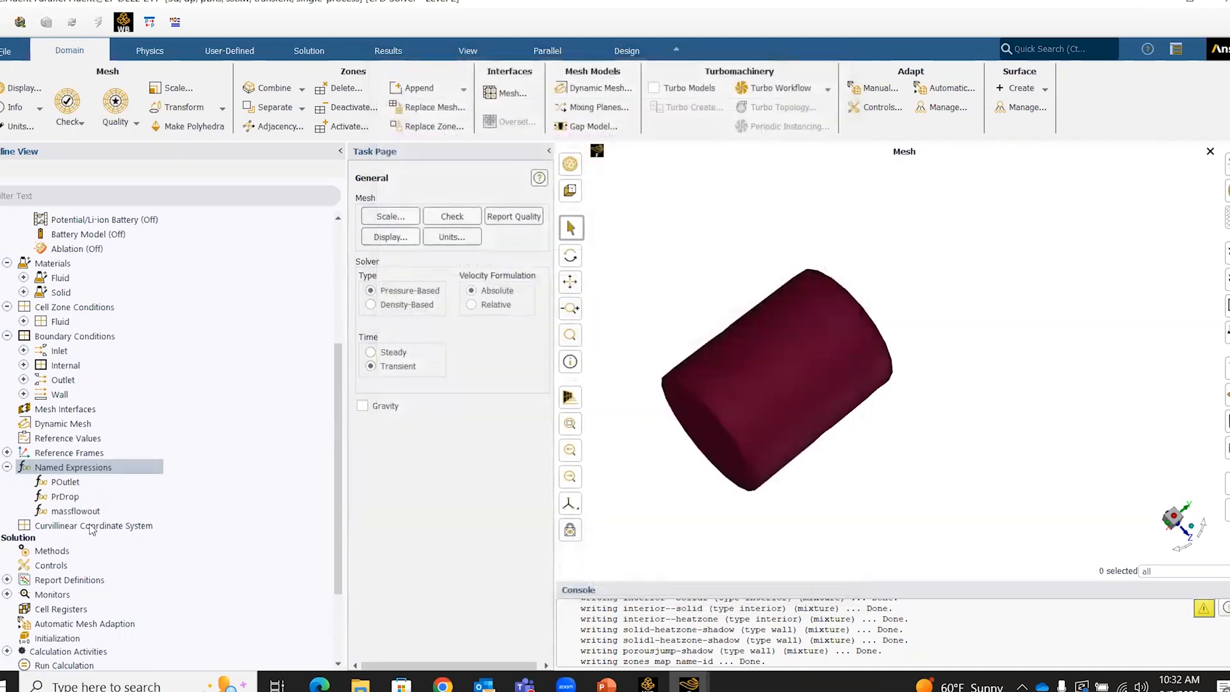
- Create a named expression called umax with the definition 0.5 [m/s] and save it
{"action": "right_click", "coordinate": [122, 468]}
{"action": "left_click", "coordinate": [149, 479]}
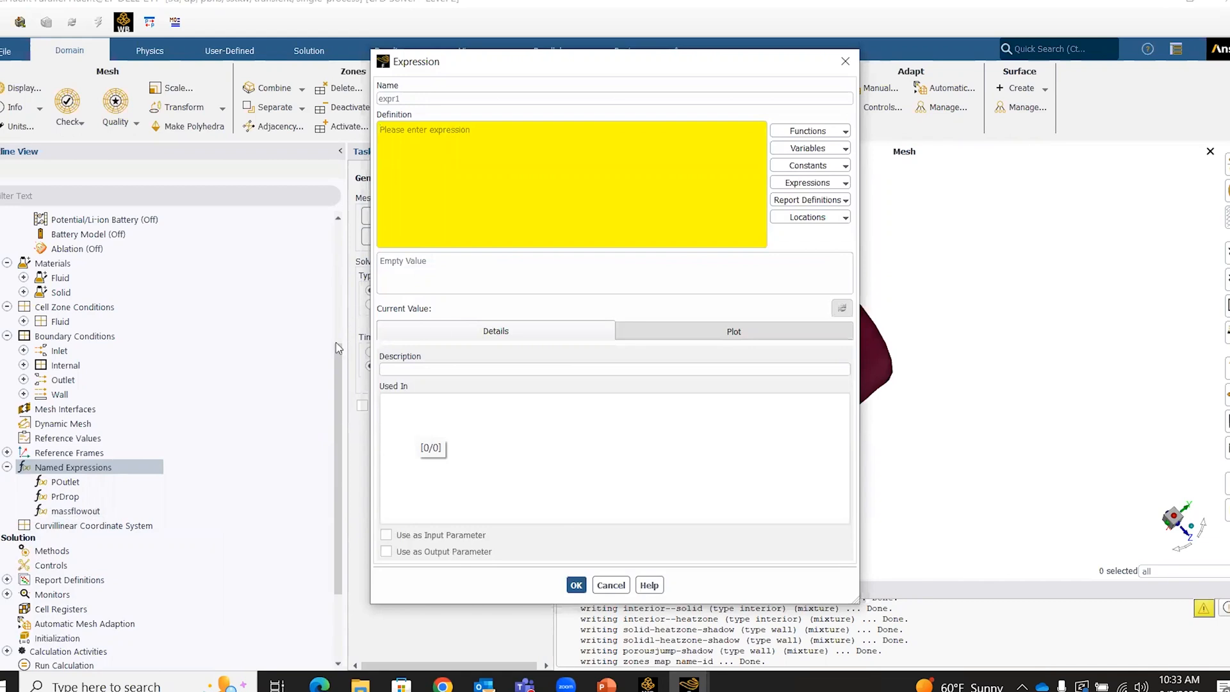
{"action": "double_click", "coordinate": [433, 99]}
{"action": "type", "text": "umax"}
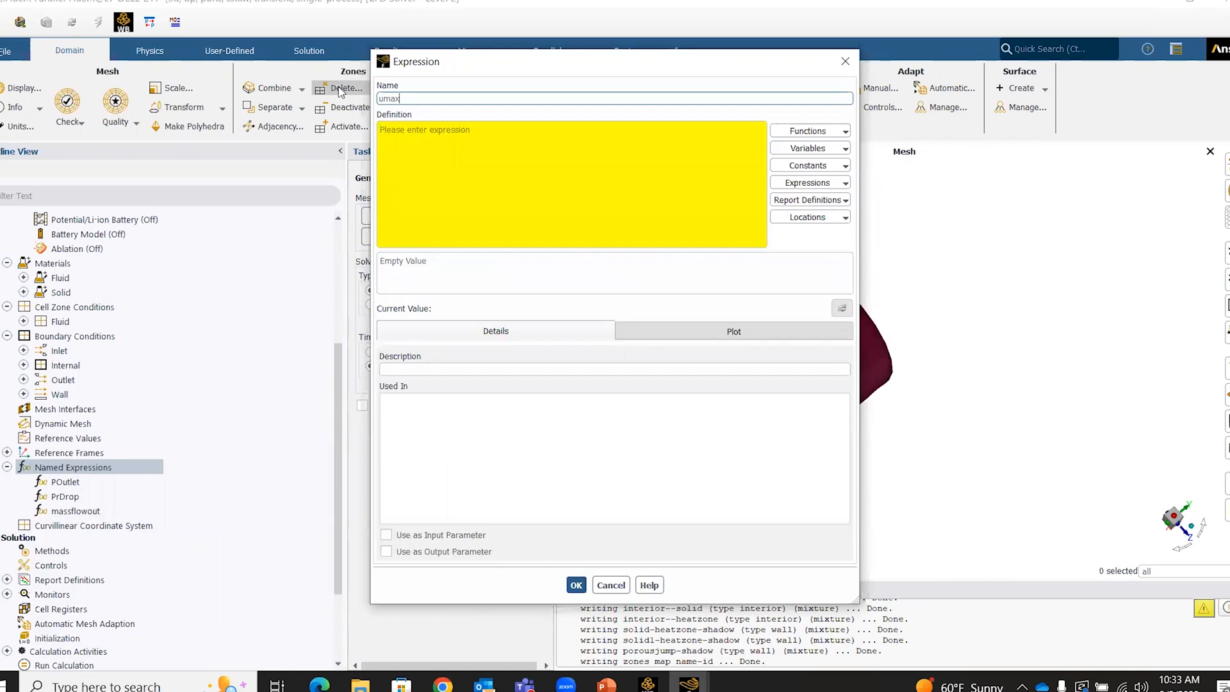
{"action": "left_click", "coordinate": [438, 132]}
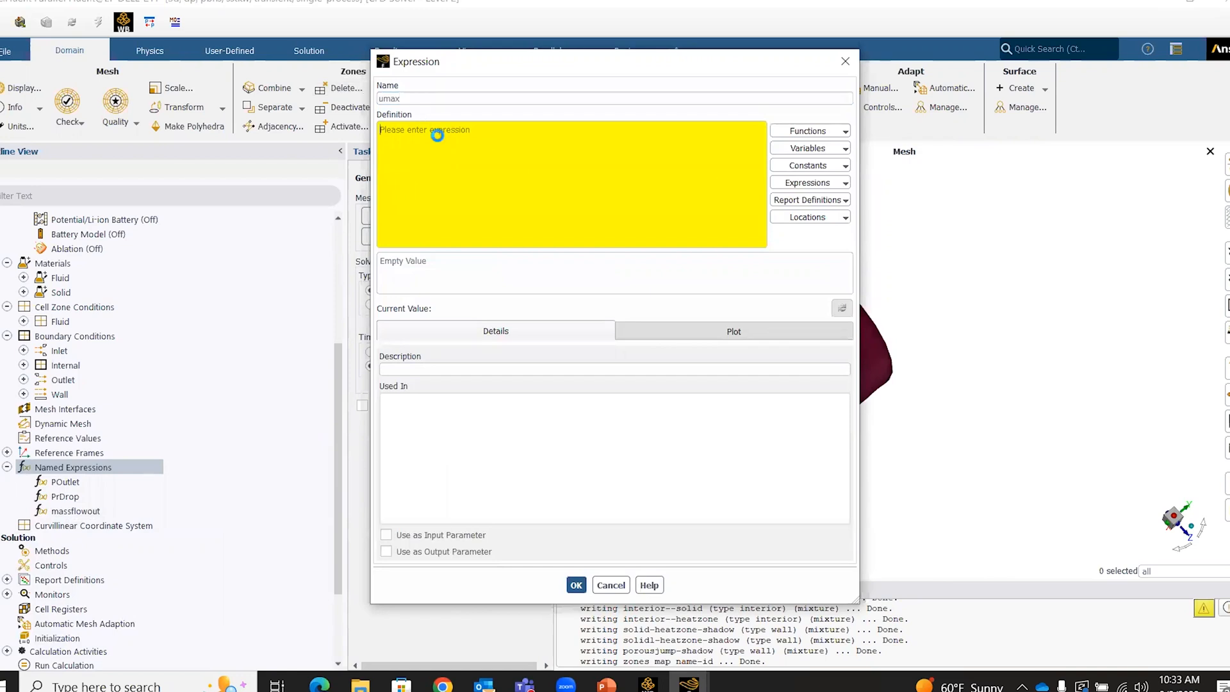
{"action": "type", "text": "0.5 [m/s]"}
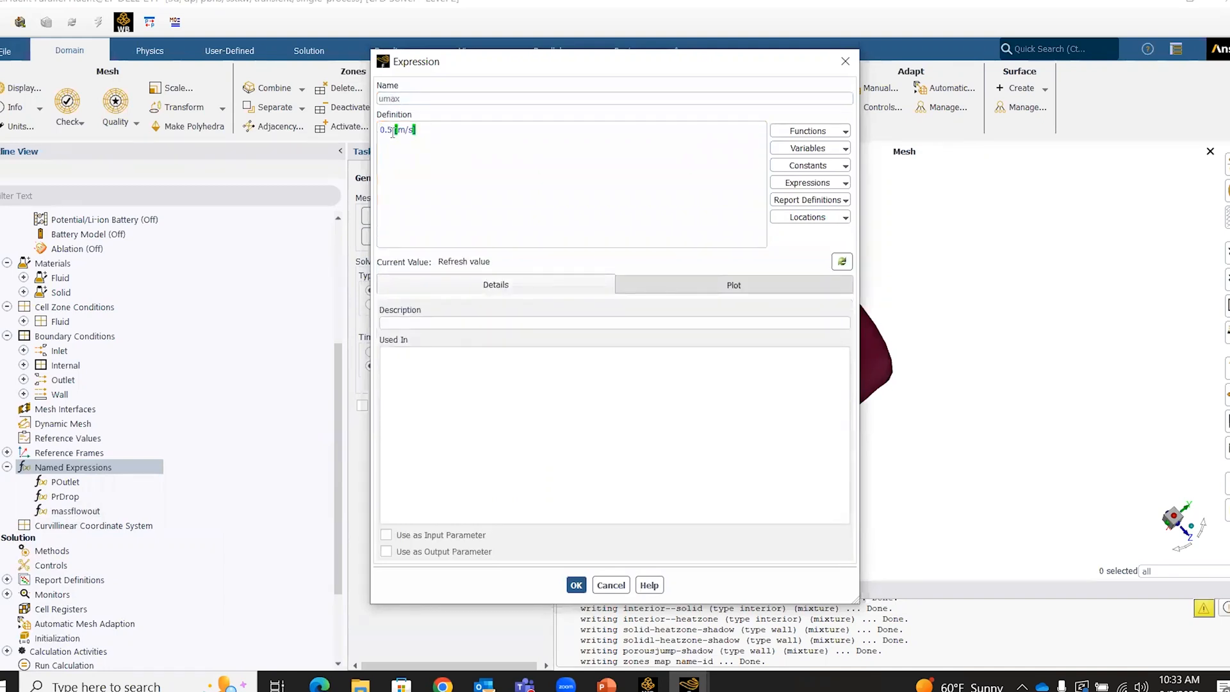
{"action": "left_click", "coordinate": [576, 585]}
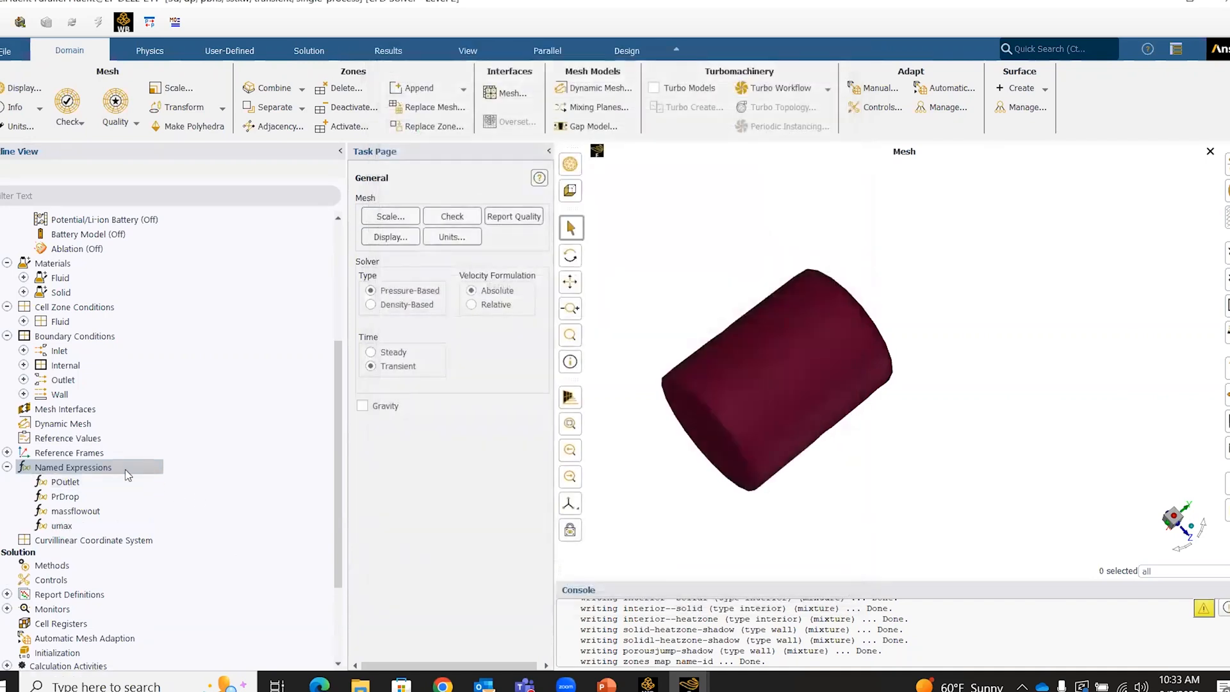
- Create a named expression called maxradius with the definition 0.005 [m] and save it
{"action": "right_click", "coordinate": [125, 469]}
{"action": "left_click", "coordinate": [151, 481]}
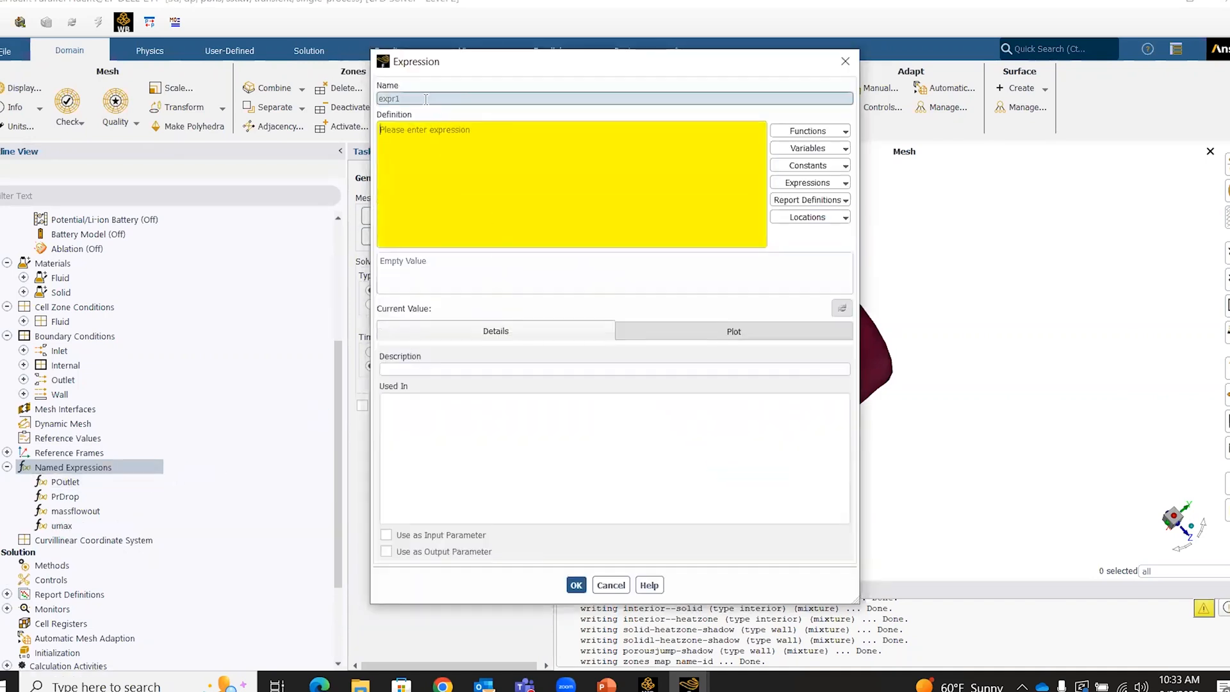
{"action": "type", "text": "radius"}
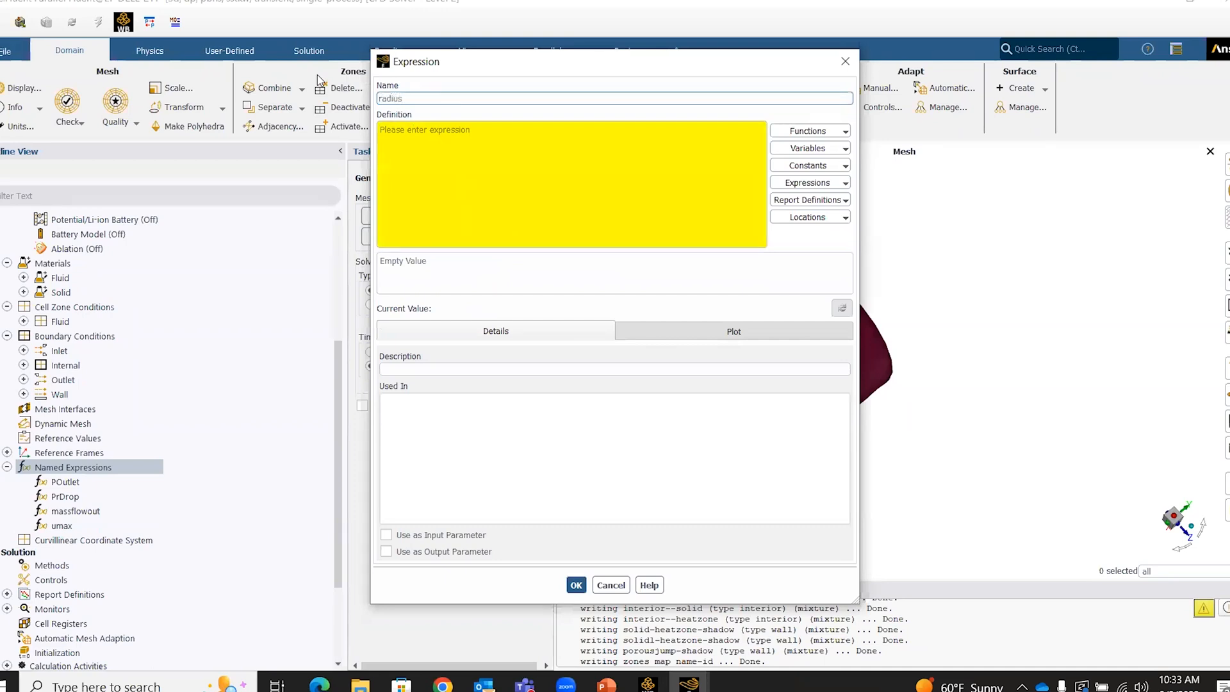
{"action": "key", "text": "BackSpace"}
{"action": "key", "text": "BackSpace"}
{"action": "key", "text": "BackSpace"}
{"action": "key", "text": "BackSpace"}
{"action": "key", "text": "BackSpace"}
{"action": "type", "text": "maxradius"}
{"action": "left_click", "coordinate": [428, 137]}
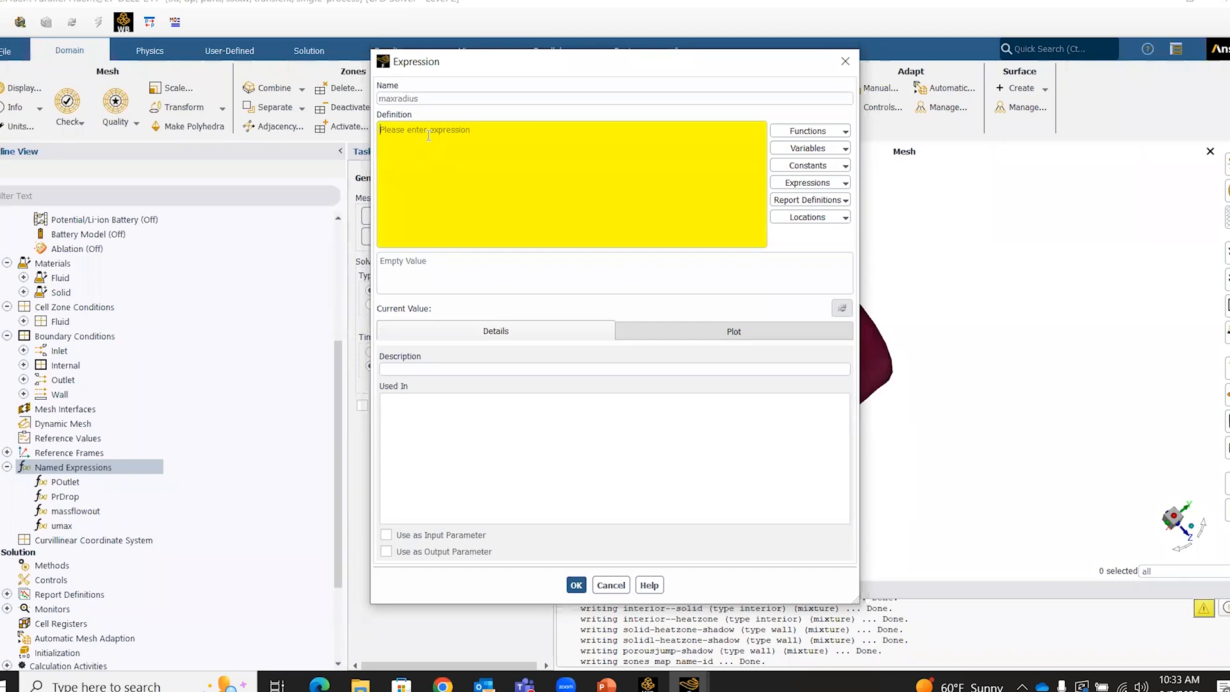
{"action": "type", "text": "0.0"}
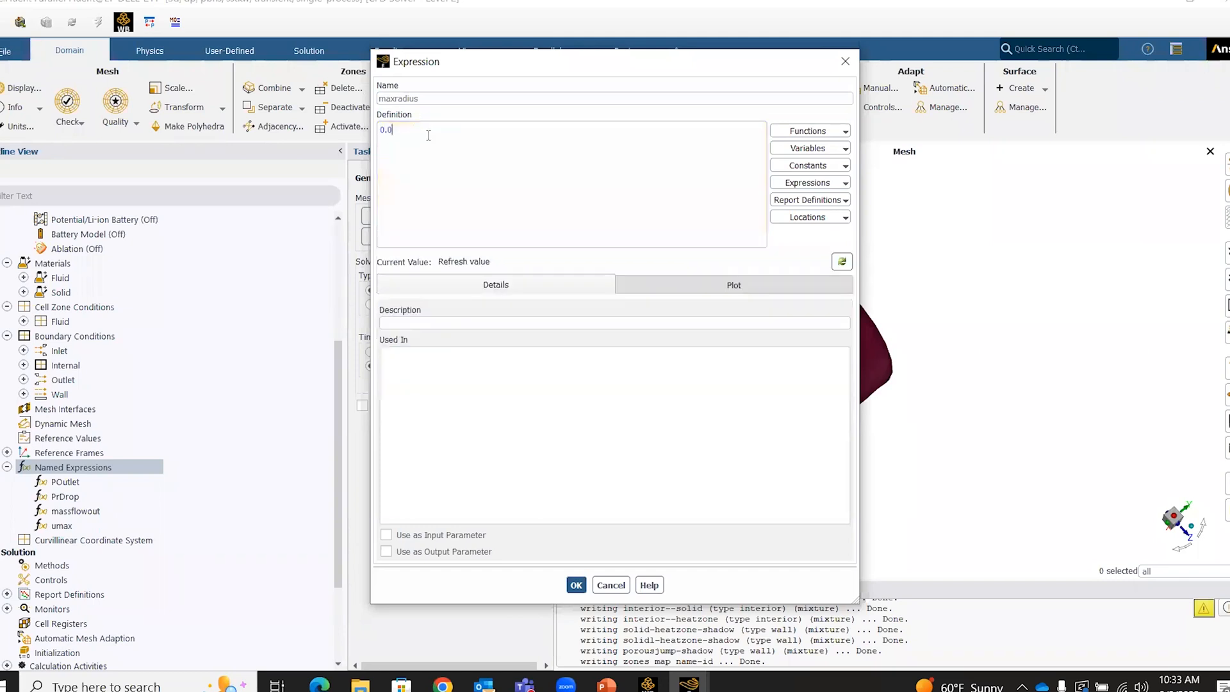
{"action": "type", "text": "05 [m]"}
{"action": "left_click", "coordinate": [577, 586]}
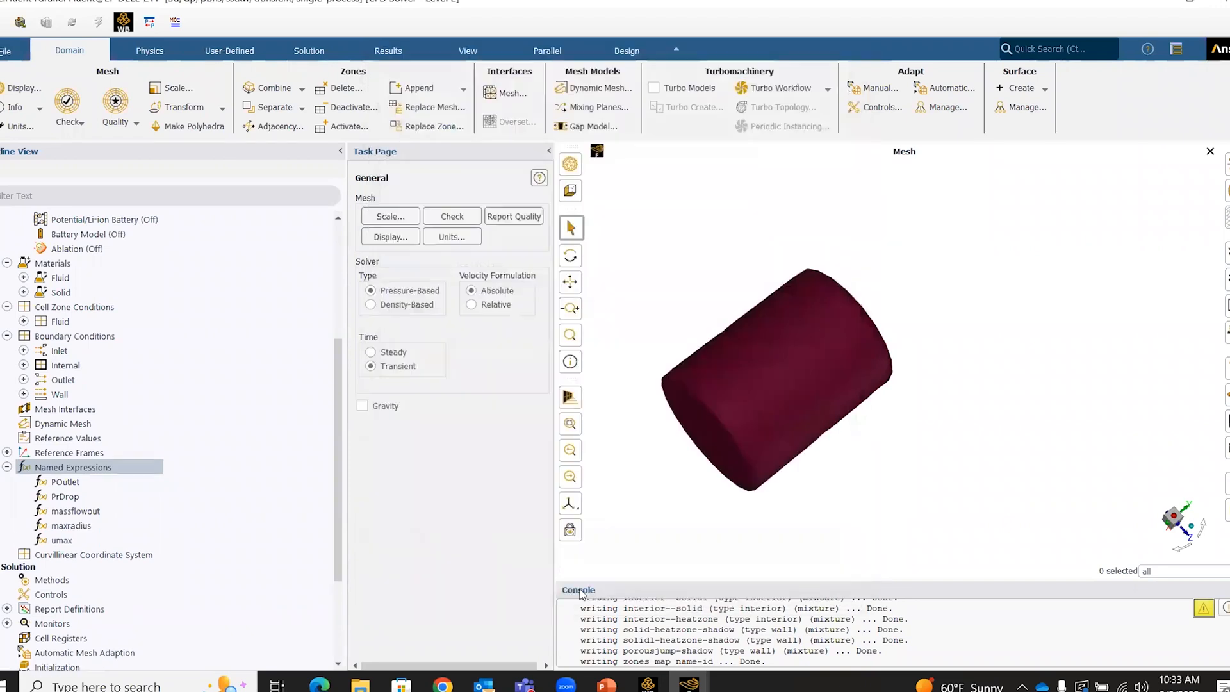
{"action": "right_click", "coordinate": [84, 472]}
{"action": "left_click", "coordinate": [102, 480]}
{"action": "double_click", "coordinate": [416, 102]}
{"action": "type", "text": "radius"}
{"action": "left_click", "coordinate": [403, 129]}
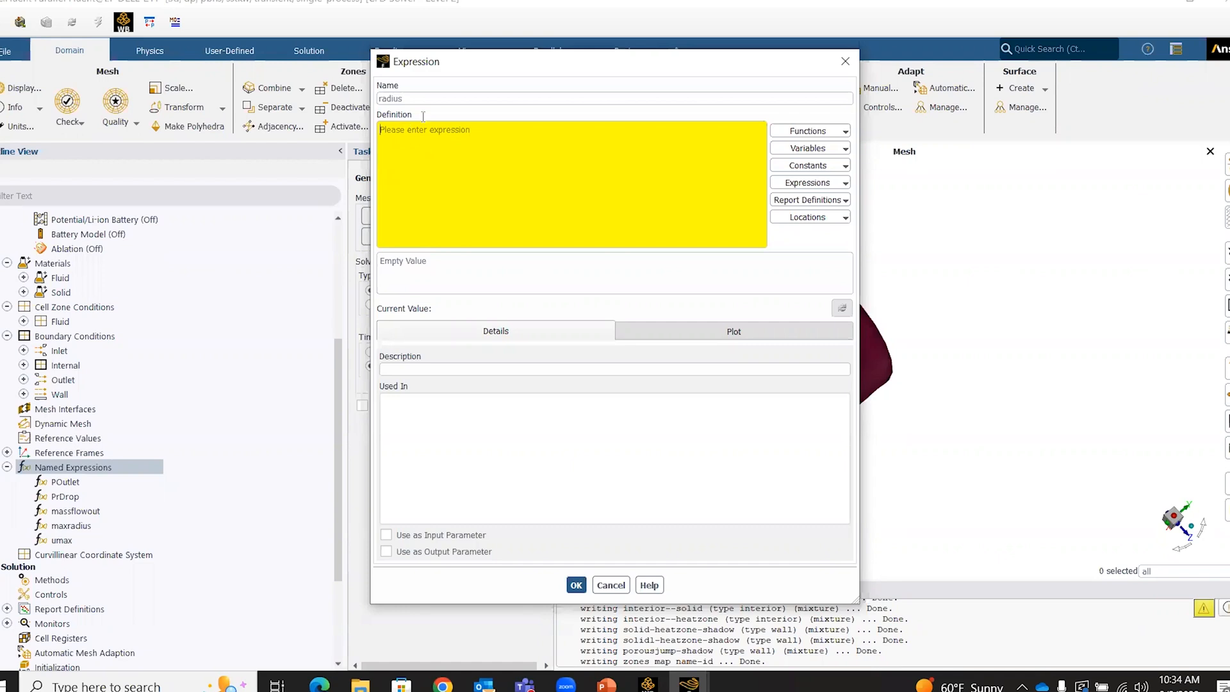
{"action": "left_click_drag", "start_coordinate": [433, 62], "coordinate": [127, 84]}
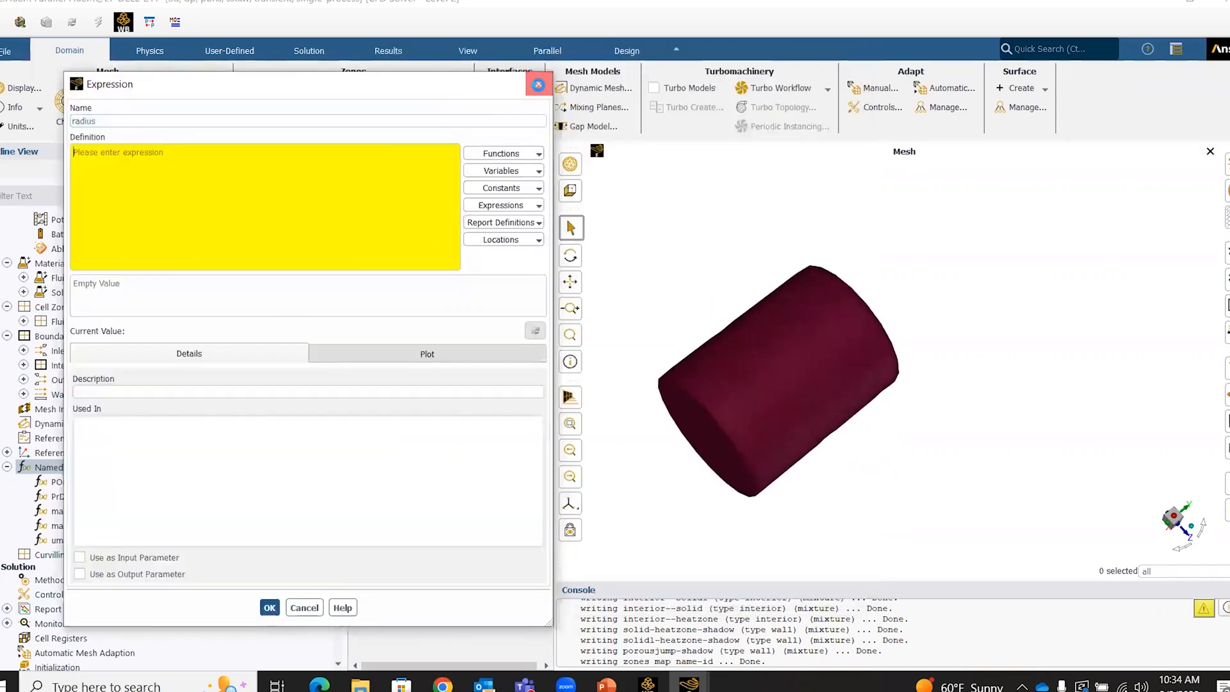
{"action": "left_click", "coordinate": [538, 88]}
- Display only the inlet boundary and view it face-on along the Y axis to examine its in-plane axes
{"action": "scroll", "coordinate": [83, 325], "scroll_direction": "up", "scroll_amount": 5}
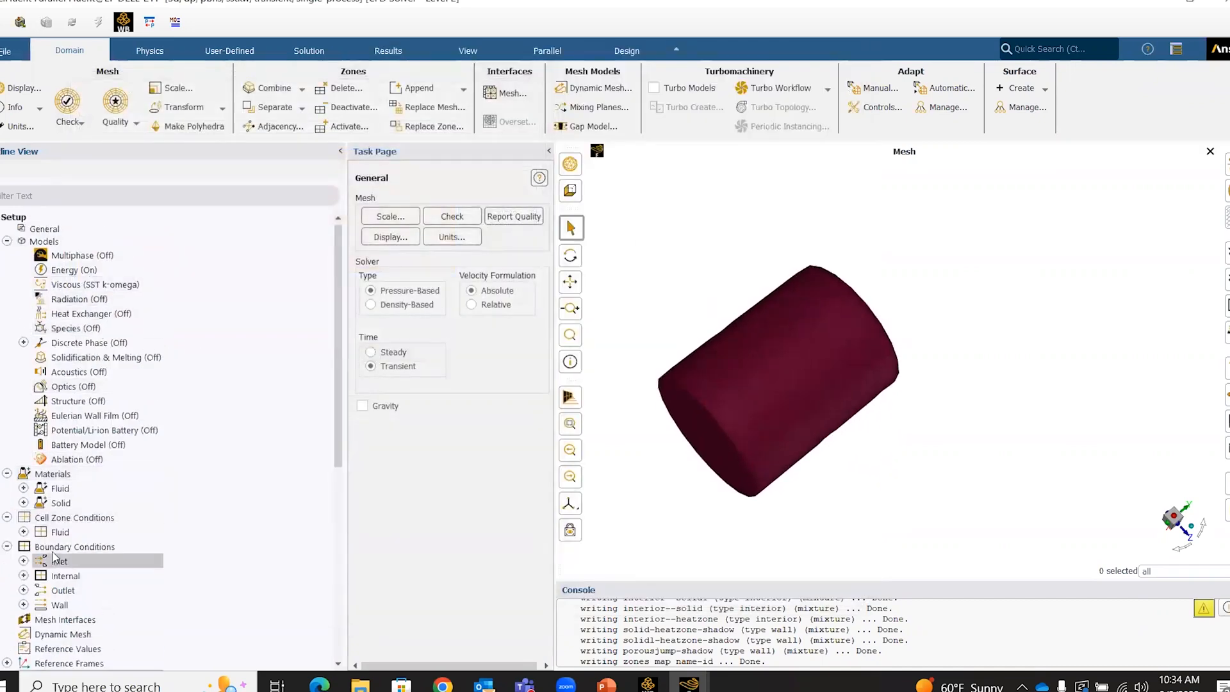
{"action": "scroll", "coordinate": [54, 561], "scroll_direction": "down", "scroll_amount": 3}
{"action": "right_click", "coordinate": [57, 439]}
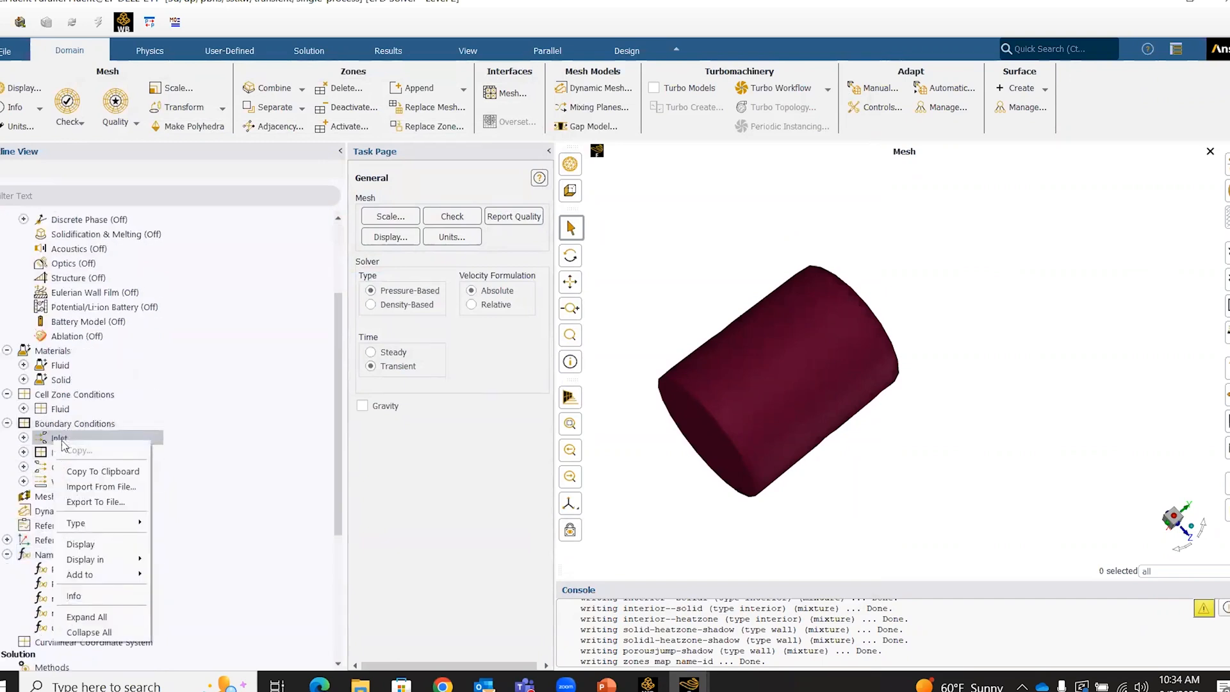
{"action": "left_click", "coordinate": [128, 543]}
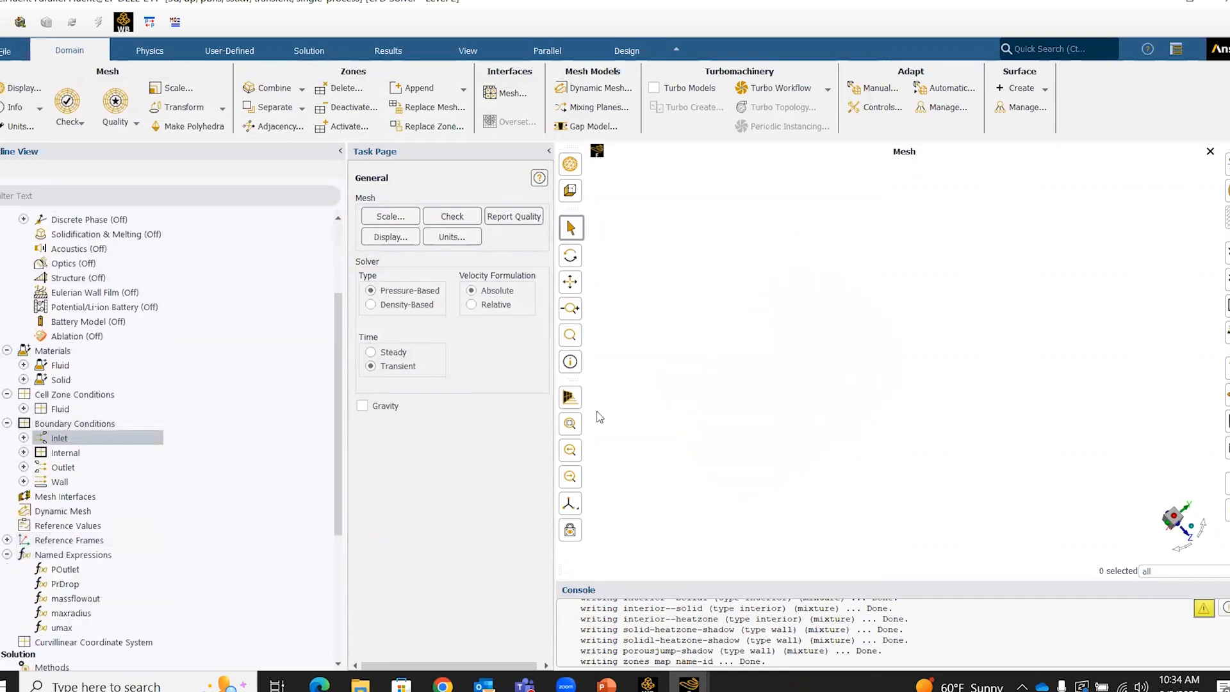
{"action": "left_click", "coordinate": [570, 423]}
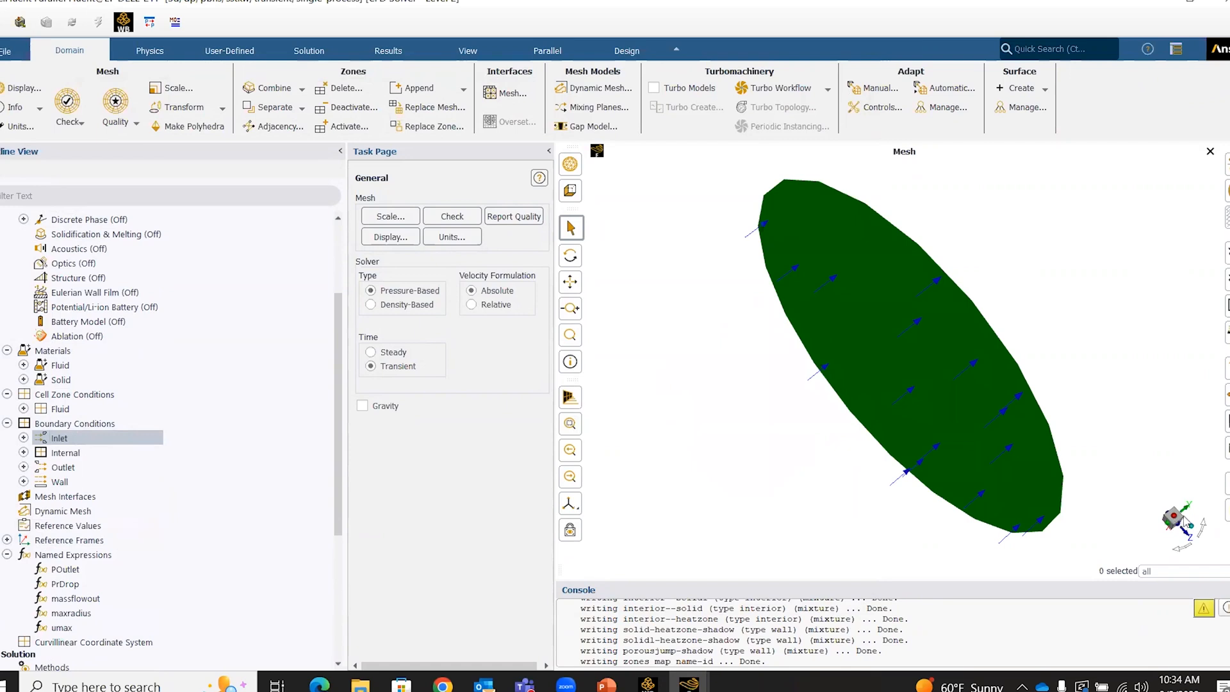
{"action": "left_click", "coordinate": [1186, 515]}
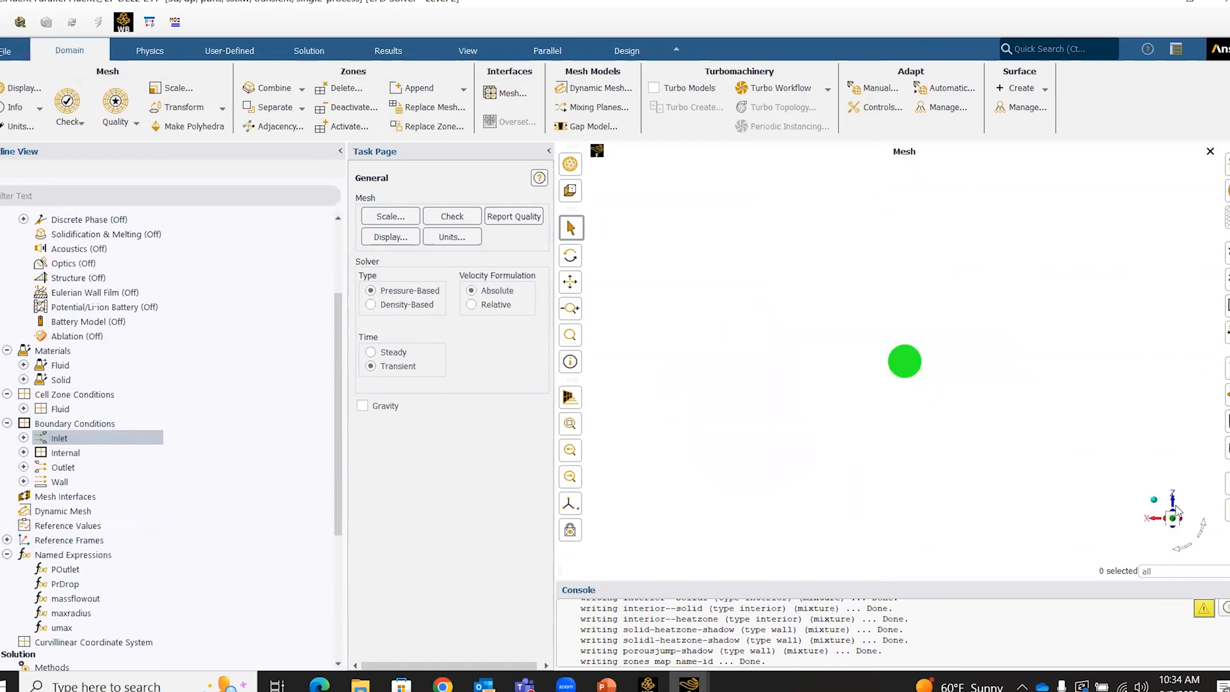
{"action": "scroll", "coordinate": [1107, 477], "scroll_direction": "up", "scroll_amount": 3}
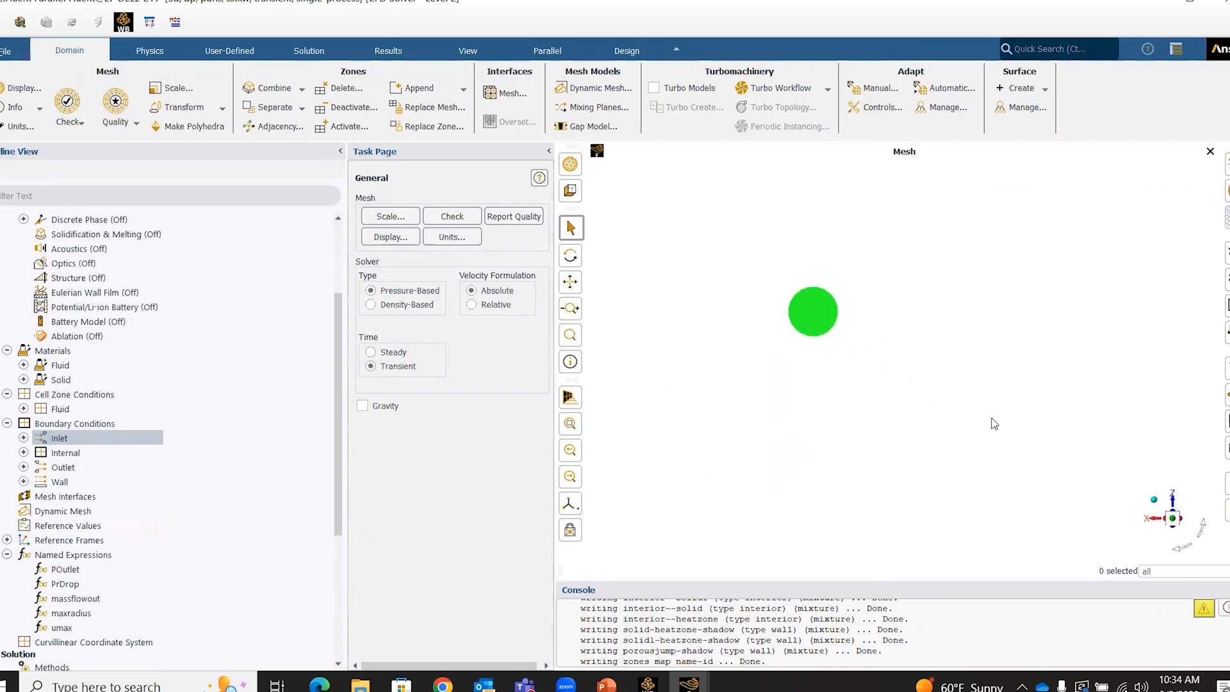
{"action": "scroll", "coordinate": [785, 294], "scroll_direction": "up", "scroll_amount": 2}
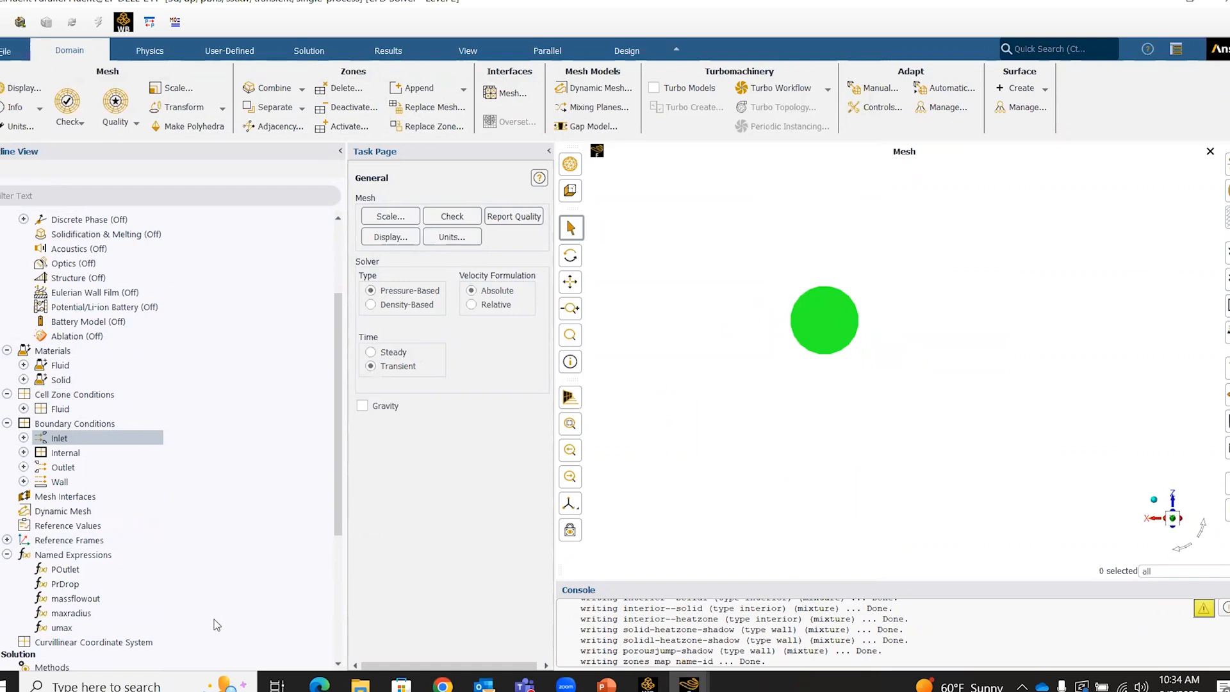
- Create a named expression called radius with the definition (x^2.0+z^2.0)^0.5 and save it
{"action": "right_click", "coordinate": [101, 558]}
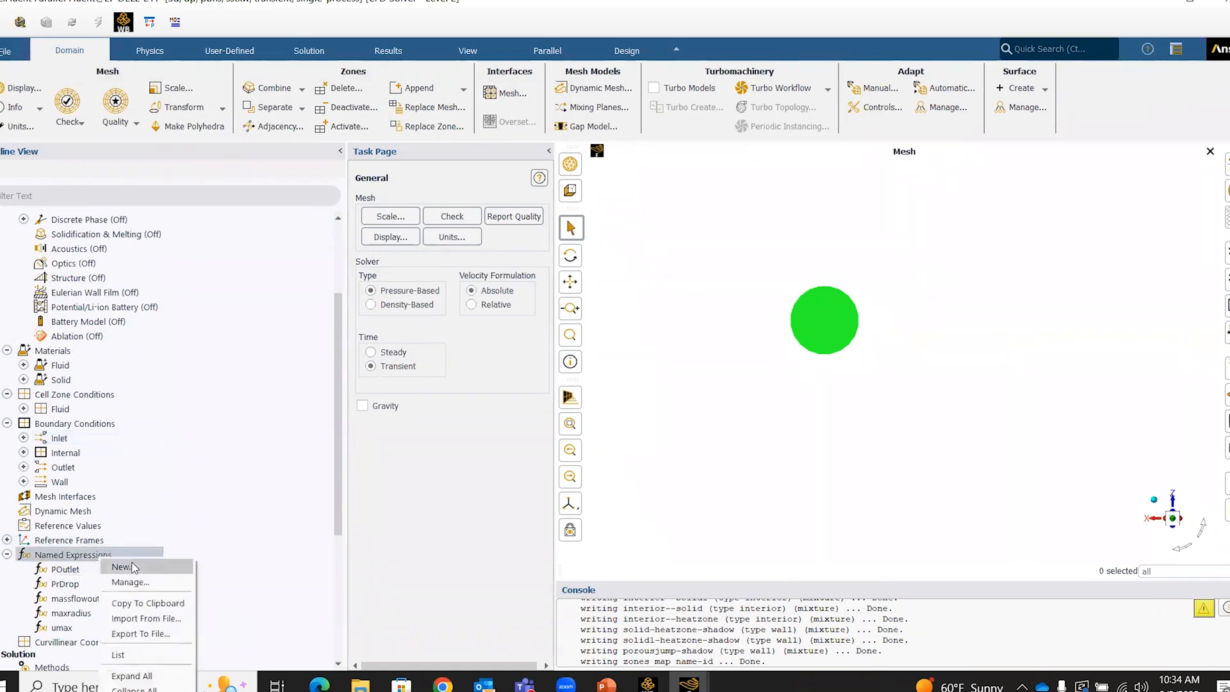
{"action": "left_click", "coordinate": [122, 567]}
{"action": "type", "text": "radius"}
{"action": "left_click", "coordinate": [118, 165]}
{"action": "type", "text": "(x"}
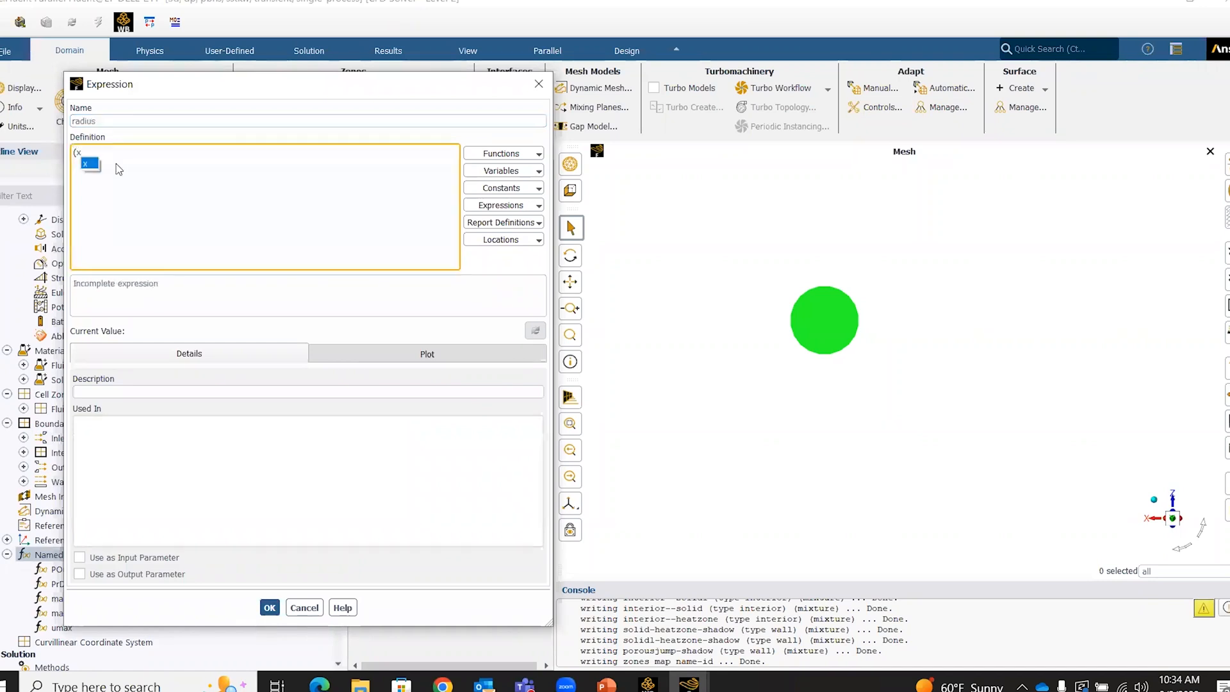
{"action": "type", "text": "^2.0+z^2.0)"}
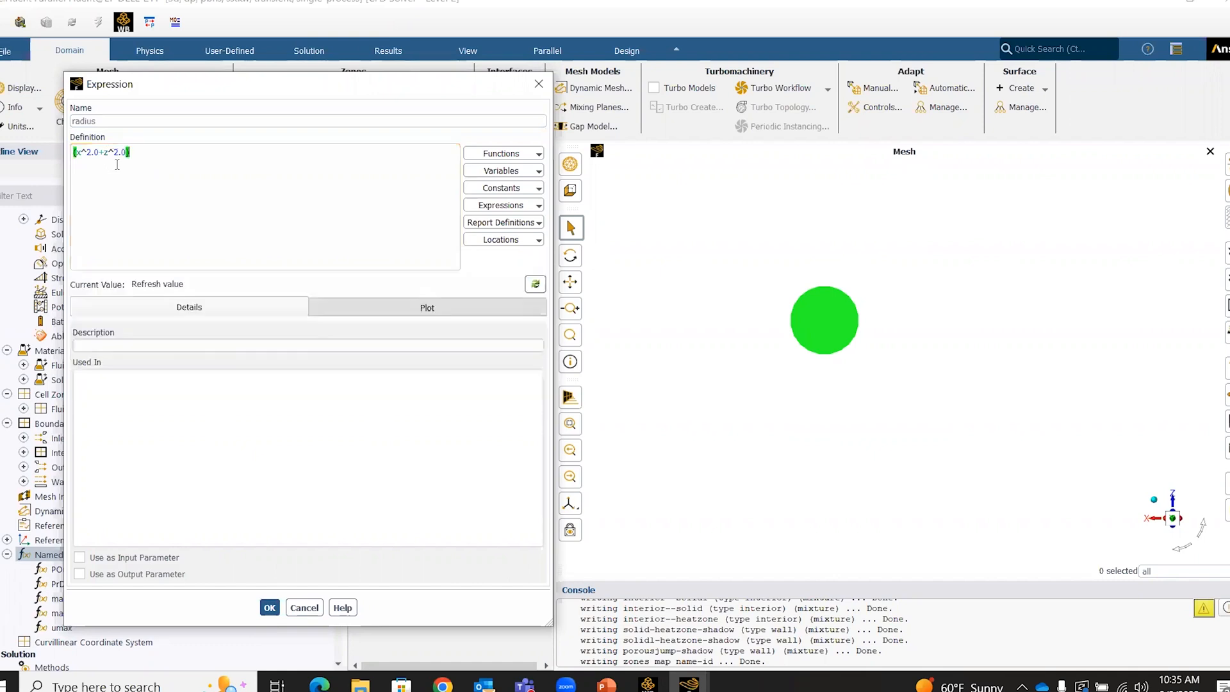
{"action": "type", "text": "^0.5"}
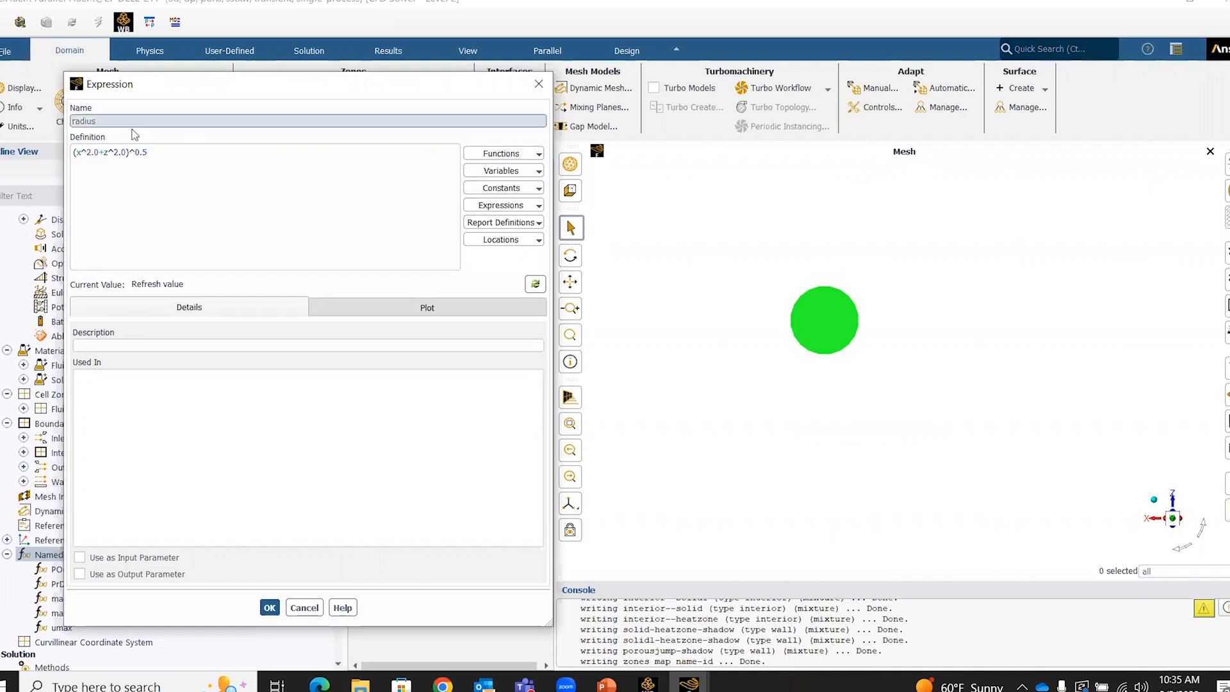
{"action": "left_click", "coordinate": [269, 608]}
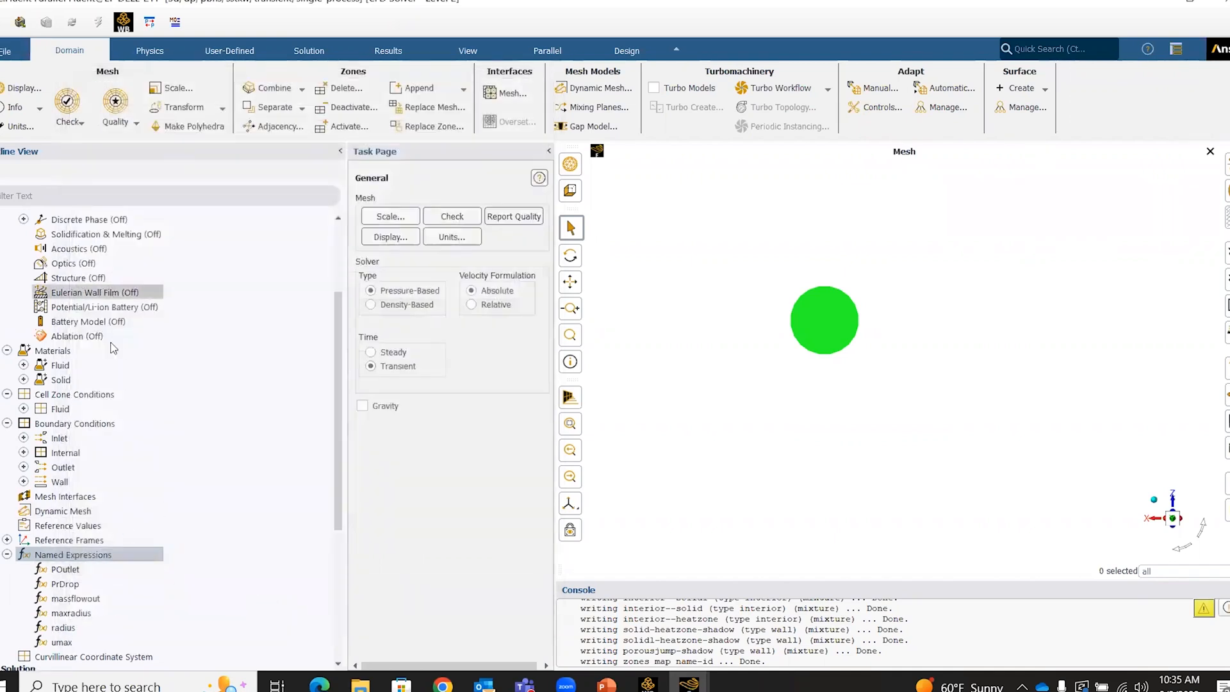
- Start a new named expression called velinlet and enter the umax expression as the first factor of its definition
{"action": "scroll", "coordinate": [125, 525], "scroll_direction": "down", "scroll_amount": 2}
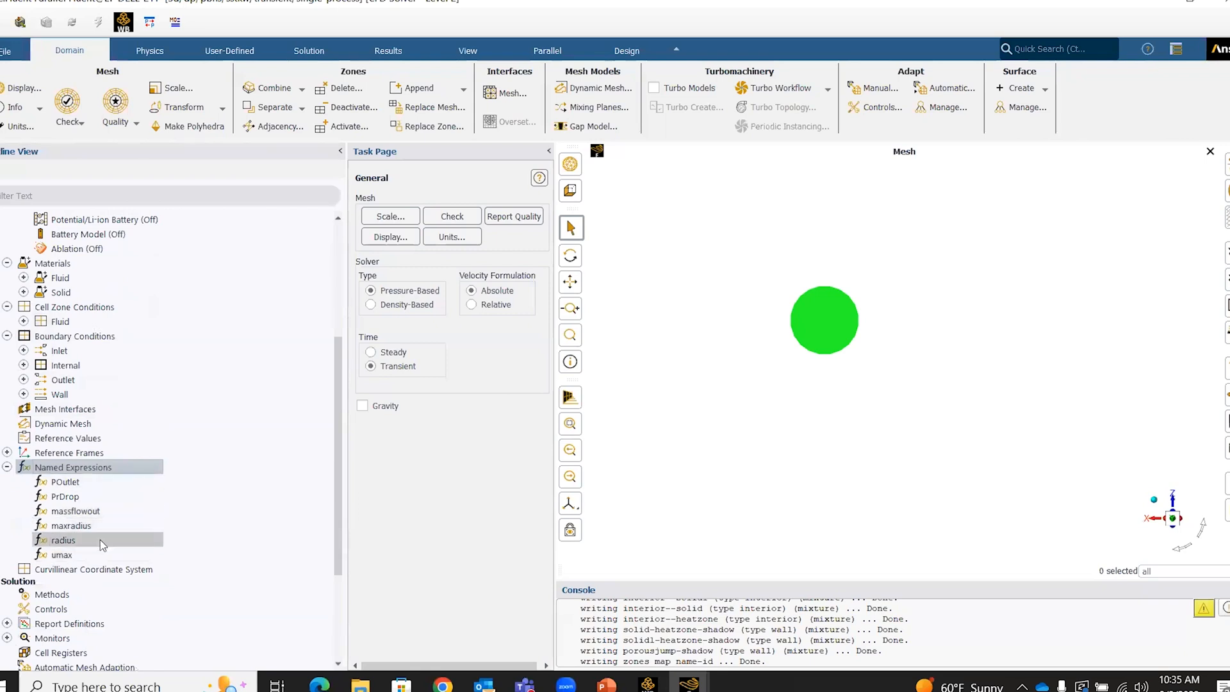
{"action": "mouse_move", "coordinate": [100, 542]}
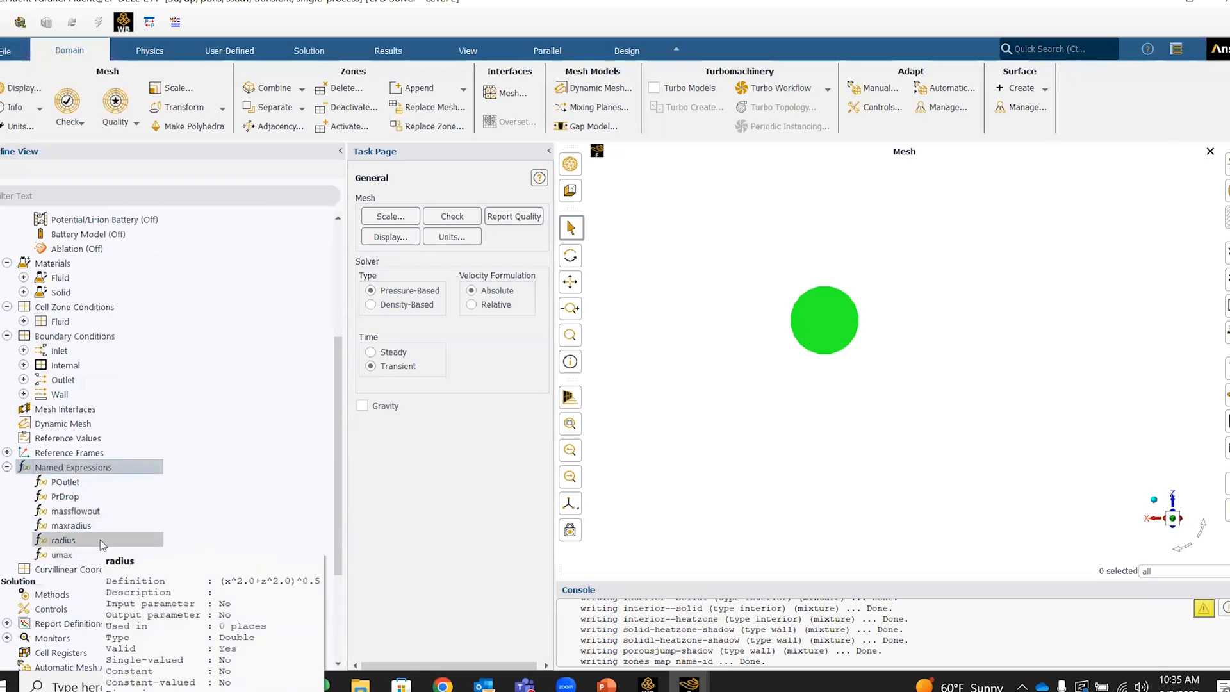
{"action": "right_click", "coordinate": [75, 467]}
{"action": "left_click", "coordinate": [93, 477]}
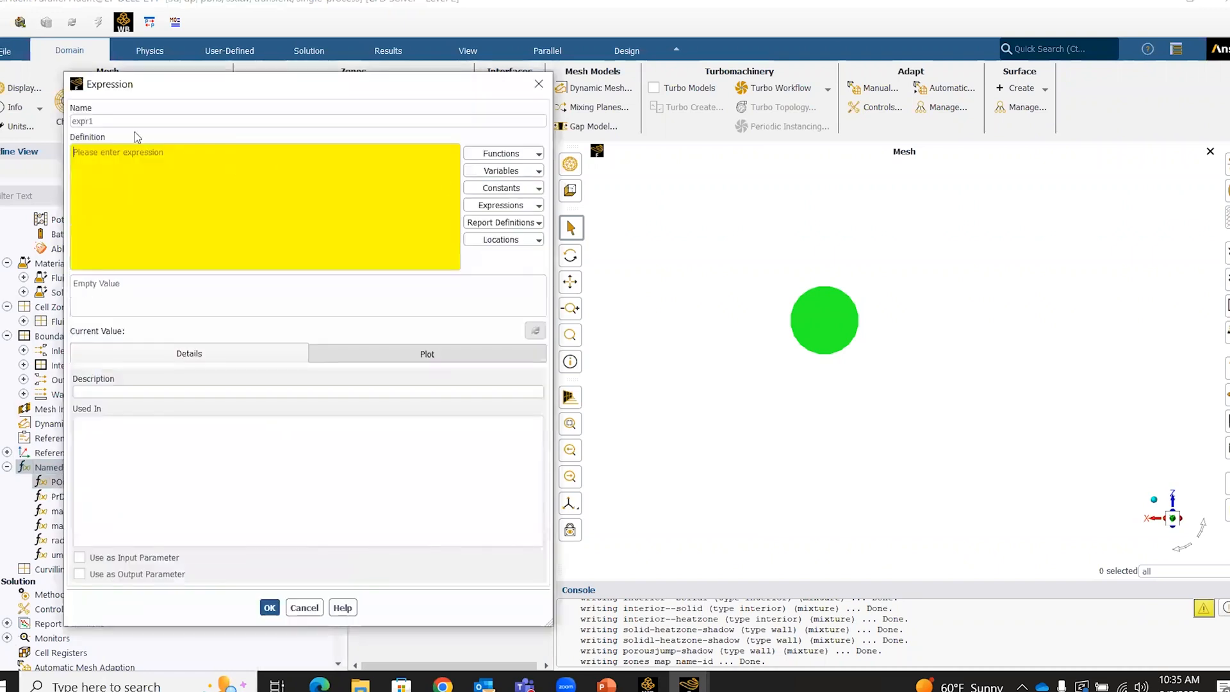
{"action": "type", "text": "velinlet"}
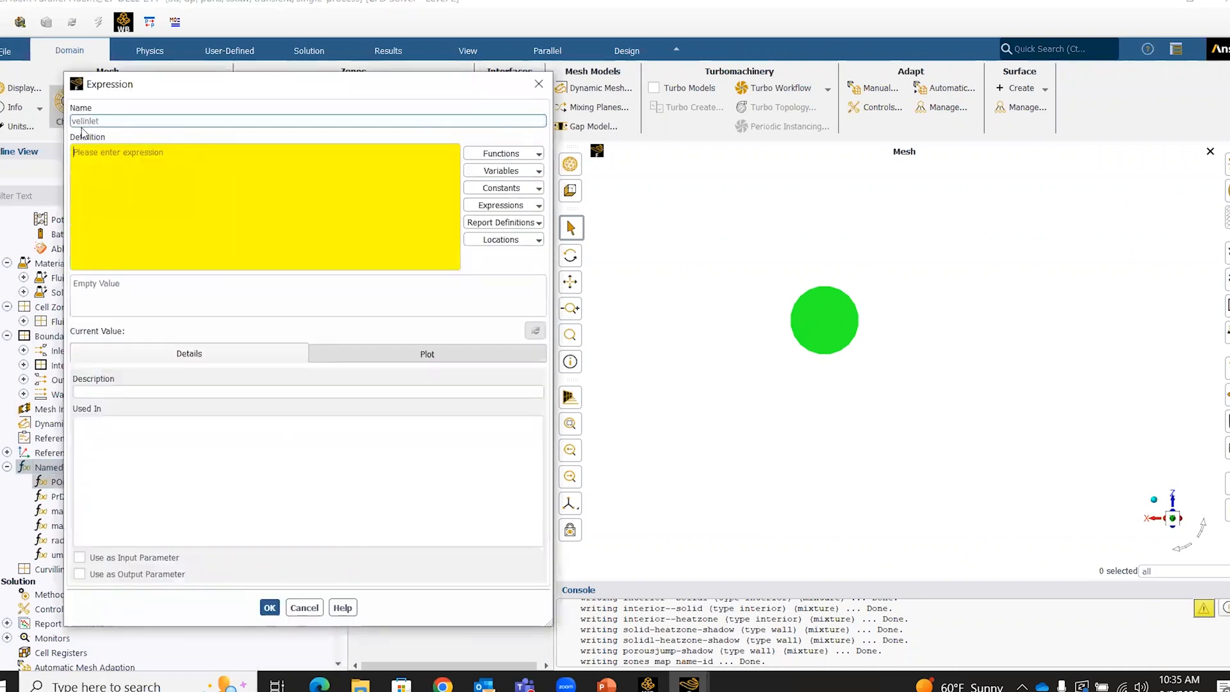
{"action": "left_click", "coordinate": [130, 153]}
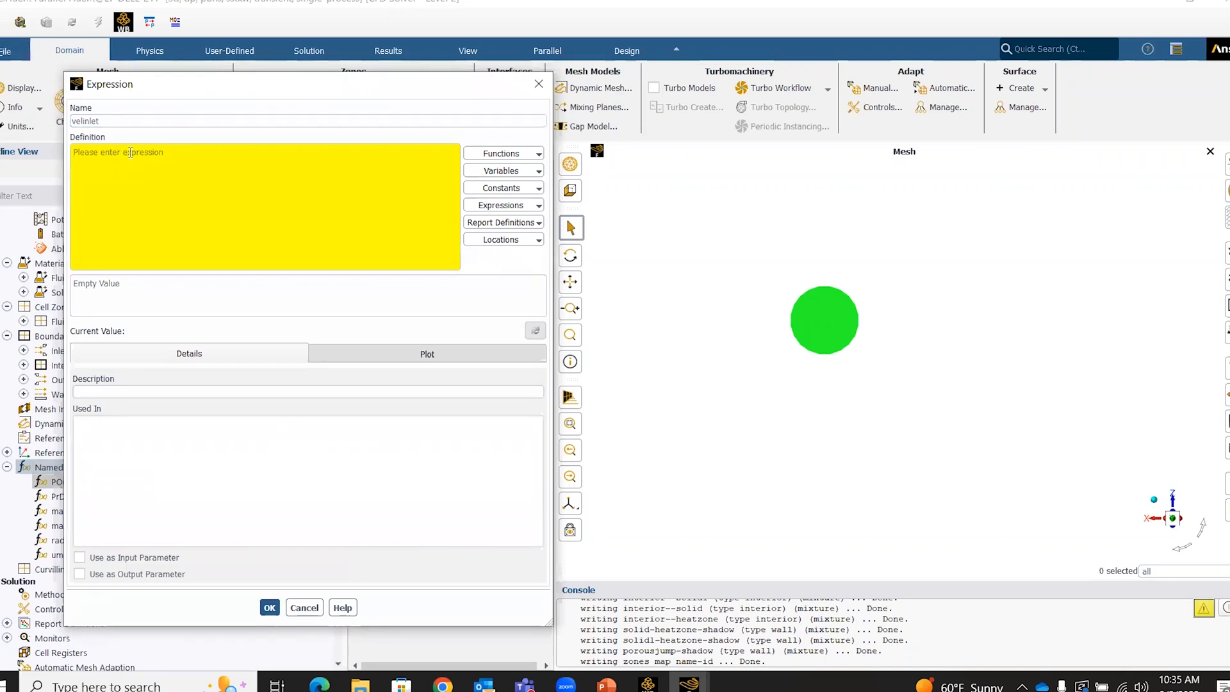
{"action": "type", "text": "um"}
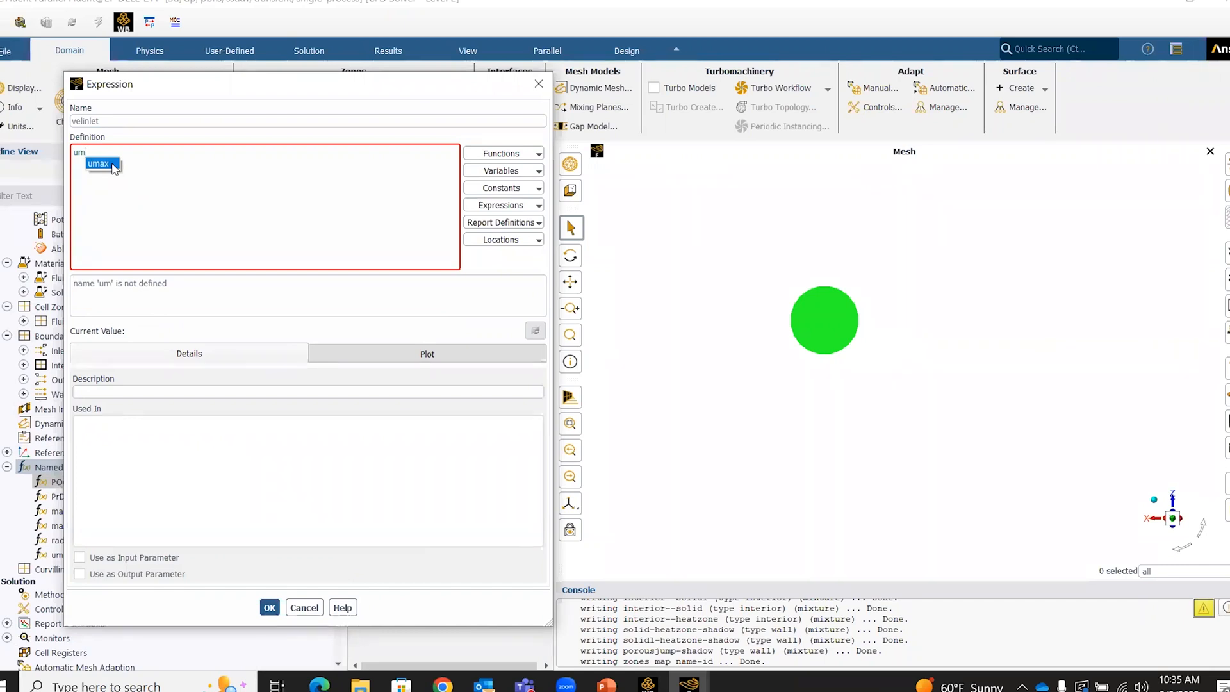
{"action": "left_click", "coordinate": [113, 165]}
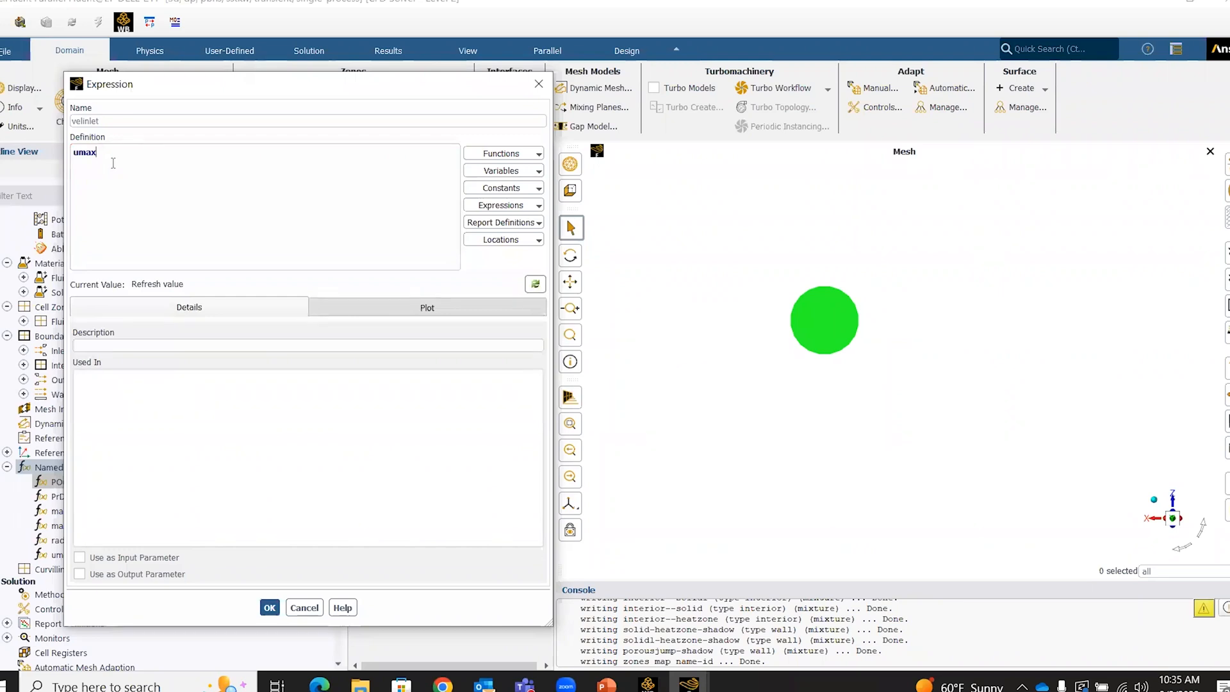
- Multiply umax by the term (1-radius/maxradius) in the velinlet definition
{"action": "type", "text": "*(1"}
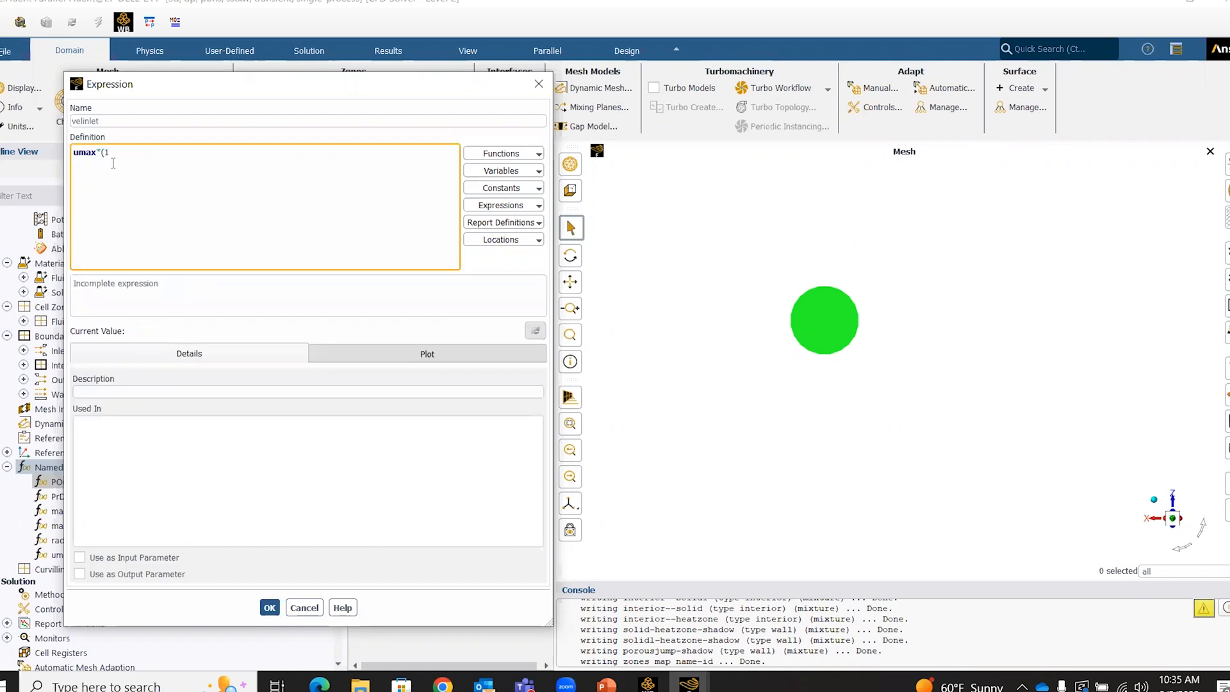
{"action": "type", "text": "-rad"}
{"action": "left_click", "coordinate": [140, 163]}
{"action": "type", "text": "/"}
{"action": "type", "text": "ra"}
{"action": "key", "text": "BackSpace"}
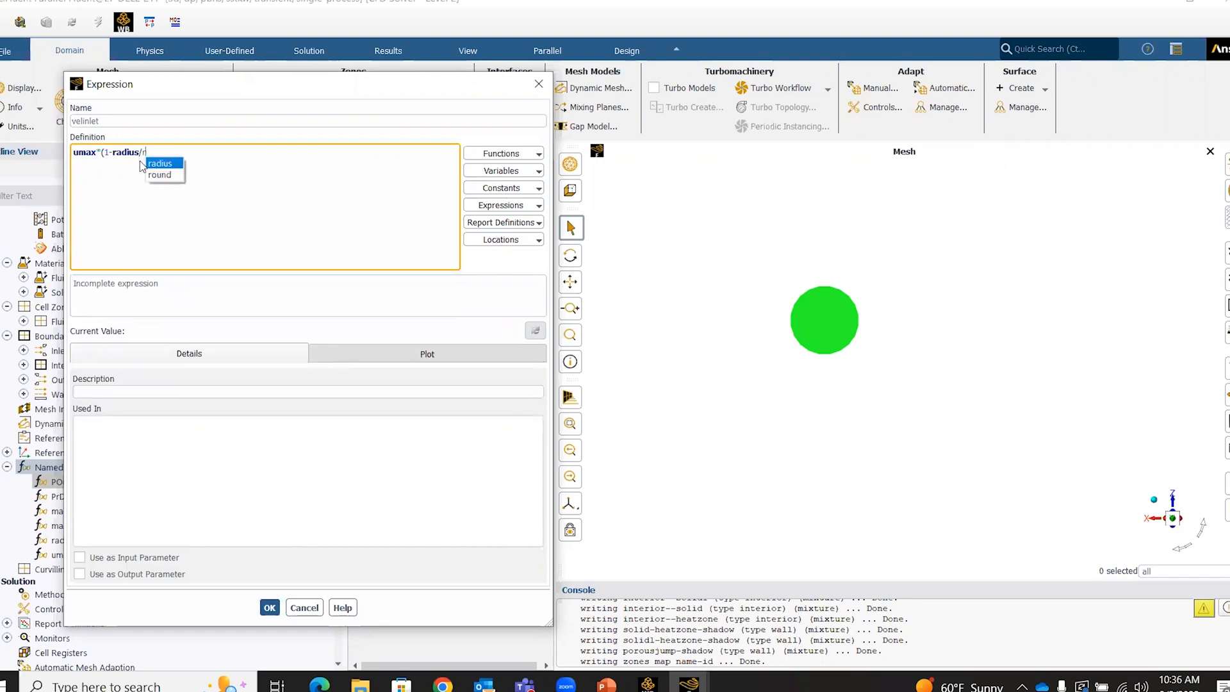
{"action": "left_click", "coordinate": [190, 84]}
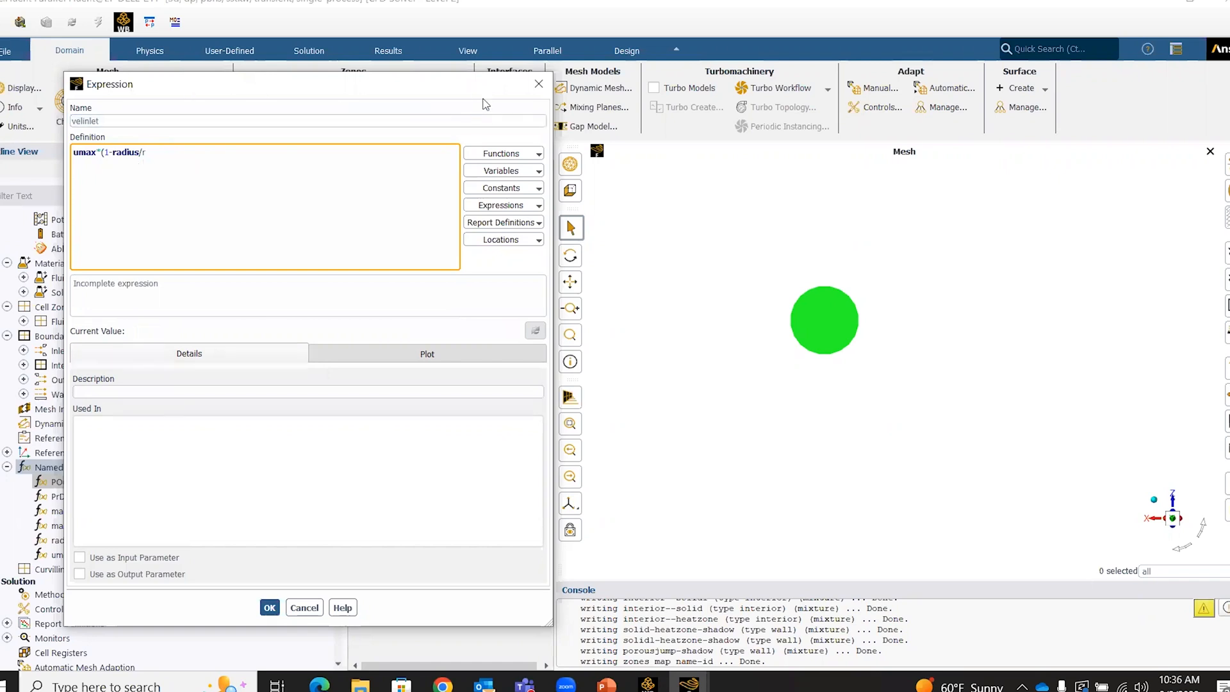
{"action": "left_click_drag", "start_coordinate": [473, 86], "coordinate": [703, 114]}
{"action": "key", "text": "BackSpace"}
{"action": "type", "text": "ma"}
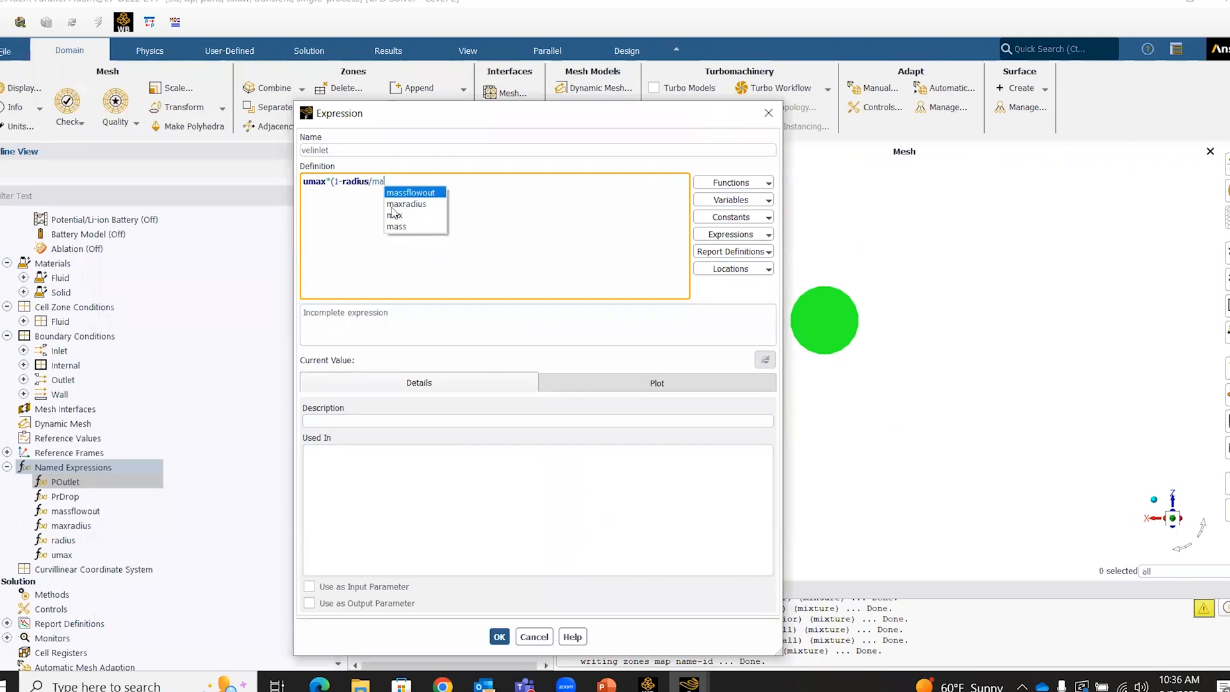
{"action": "left_click", "coordinate": [406, 203]}
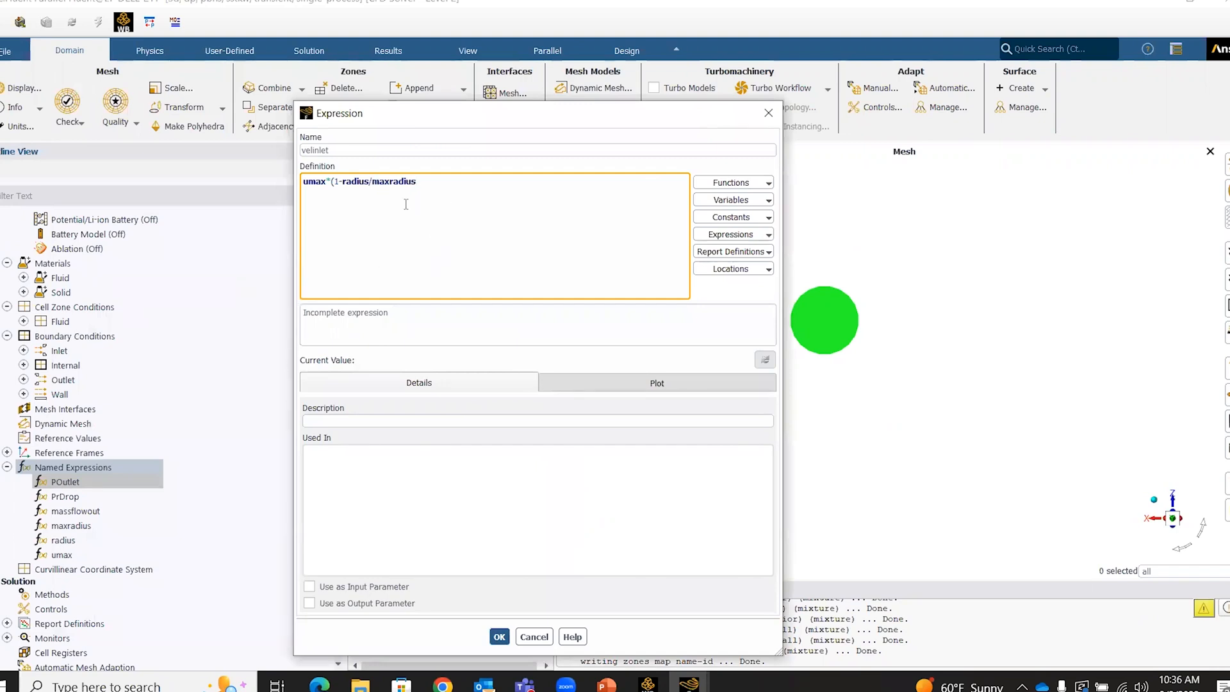
{"action": "type", "text": ")"}
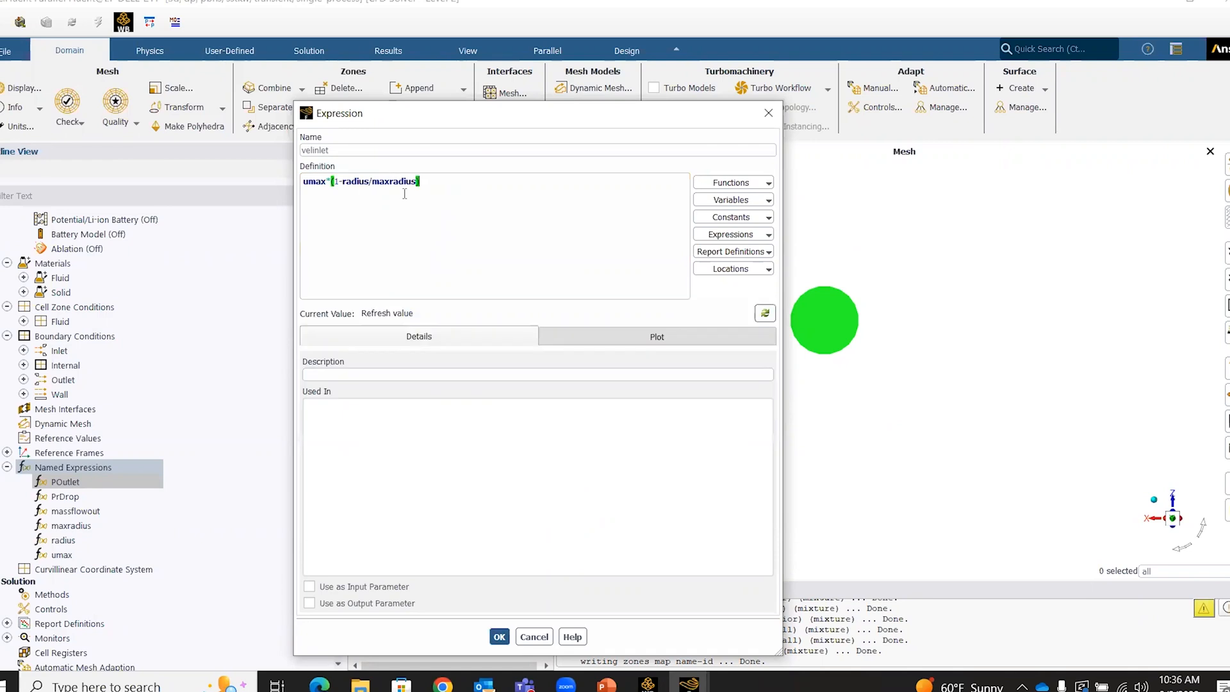
- Raise the bracketed radius term to the power (1.0/7.0) and save the velinlet expression
{"action": "type", "text": "^(1."}
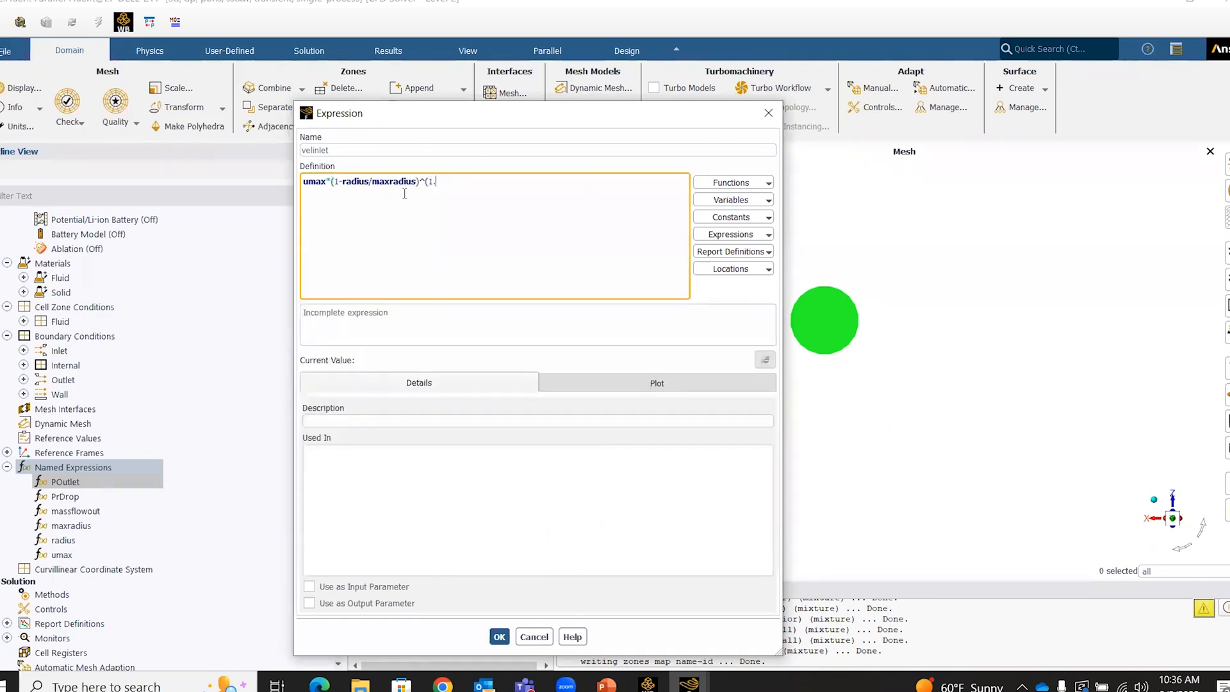
{"action": "type", "text": "0/7.0)"}
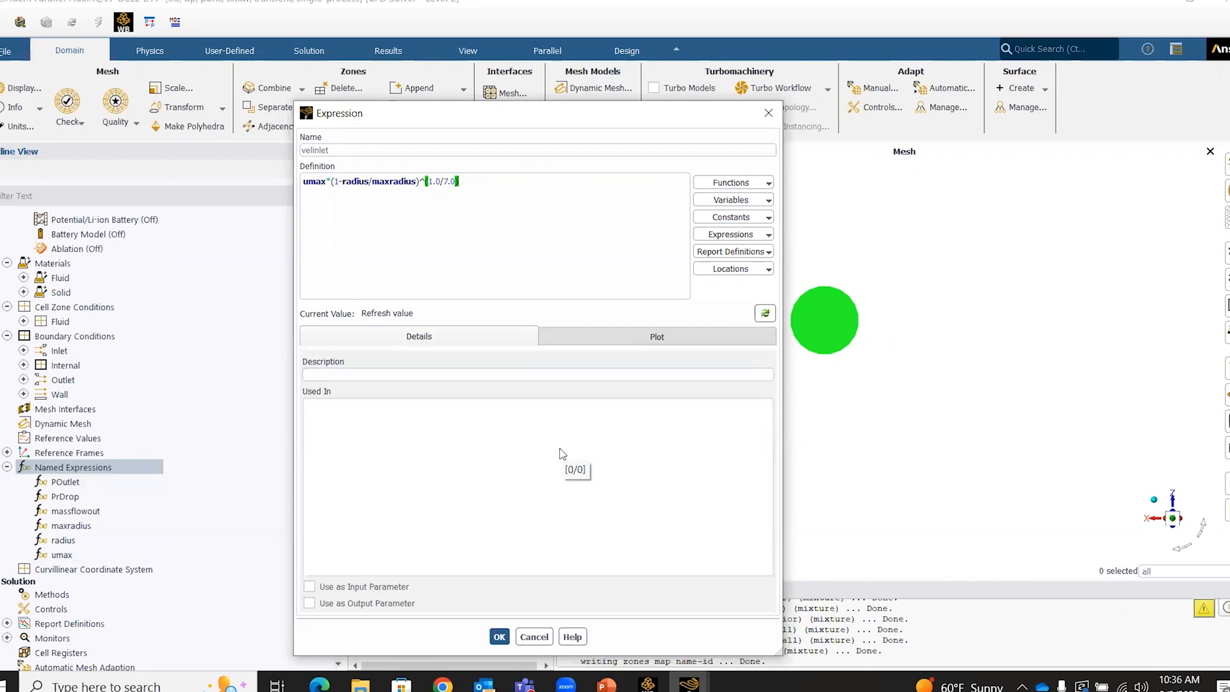
{"action": "left_click", "coordinate": [498, 639]}
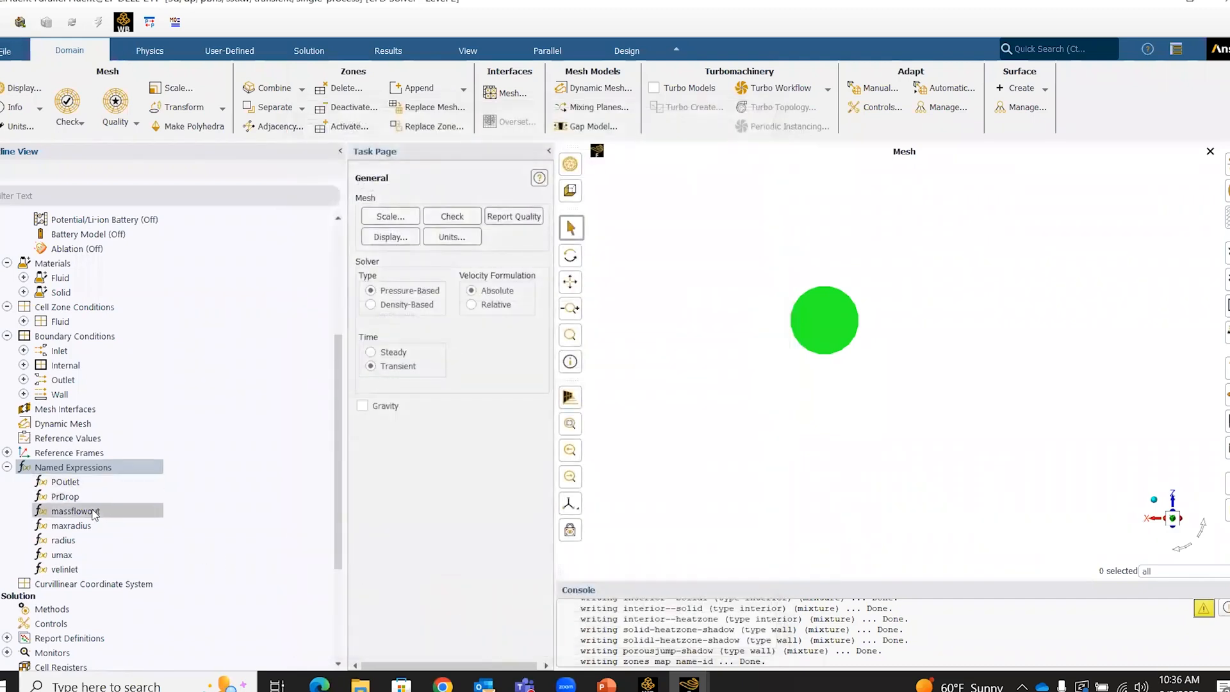
- Assign the velinlet named expression as the velocity magnitude of the inlet boundary
{"action": "mouse_move", "coordinate": [123, 557]}
{"action": "scroll", "coordinate": [122, 556], "scroll_direction": "down", "scroll_amount": 3}
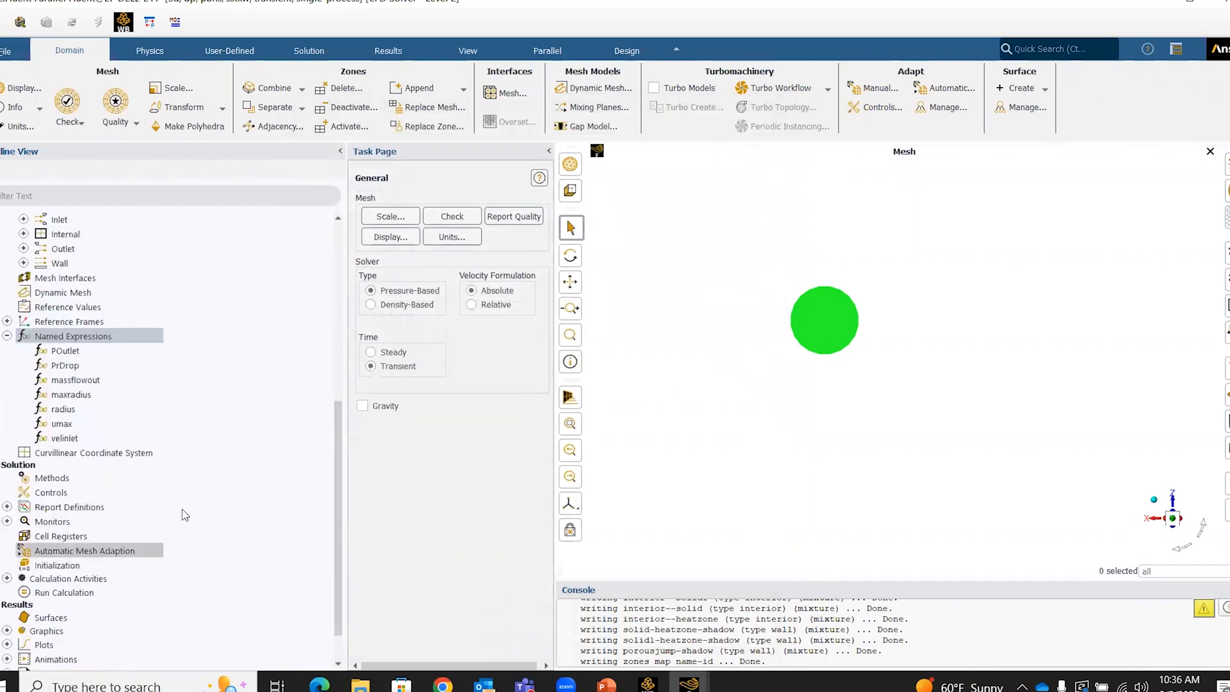
{"action": "mouse_move", "coordinate": [71, 352]}
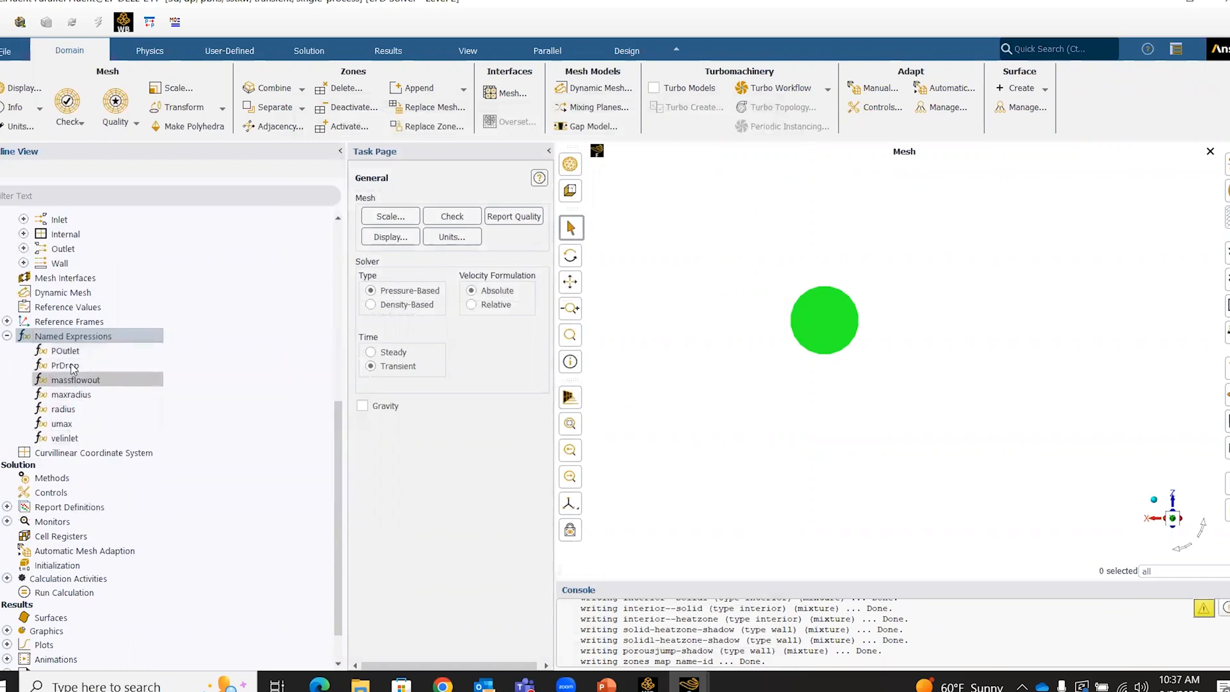
{"action": "scroll", "coordinate": [69, 398], "scroll_direction": "up", "scroll_amount": 3}
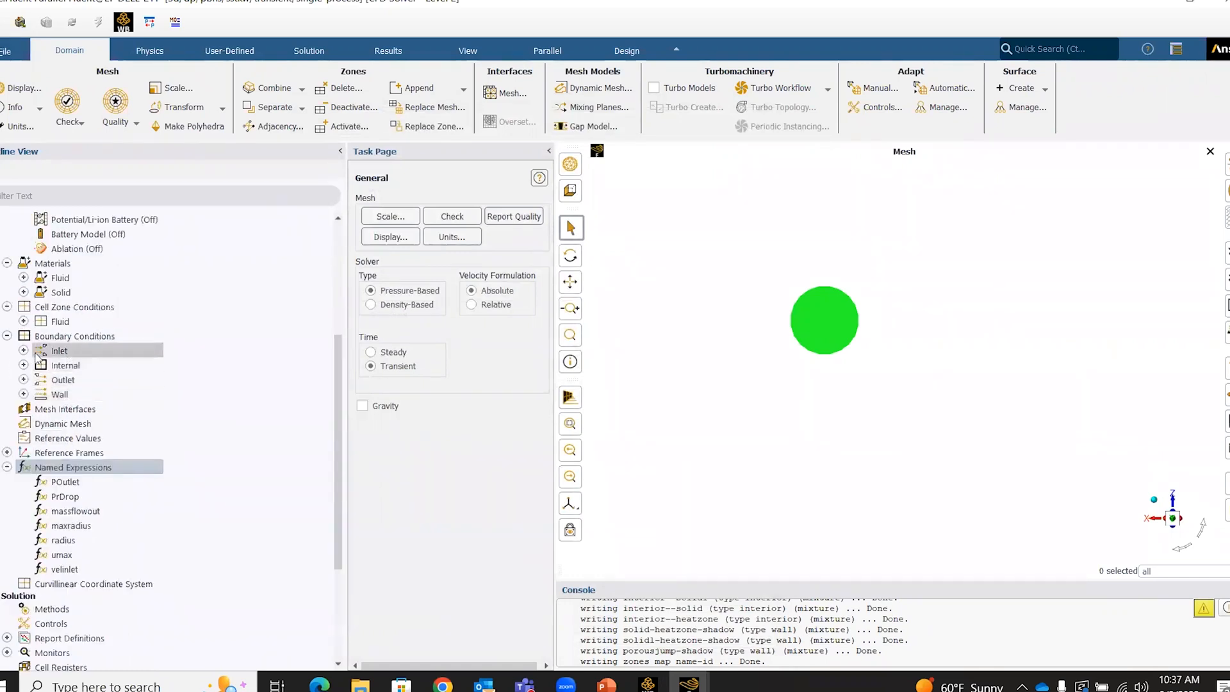
{"action": "left_click", "coordinate": [24, 351]}
{"action": "double_click", "coordinate": [96, 365]}
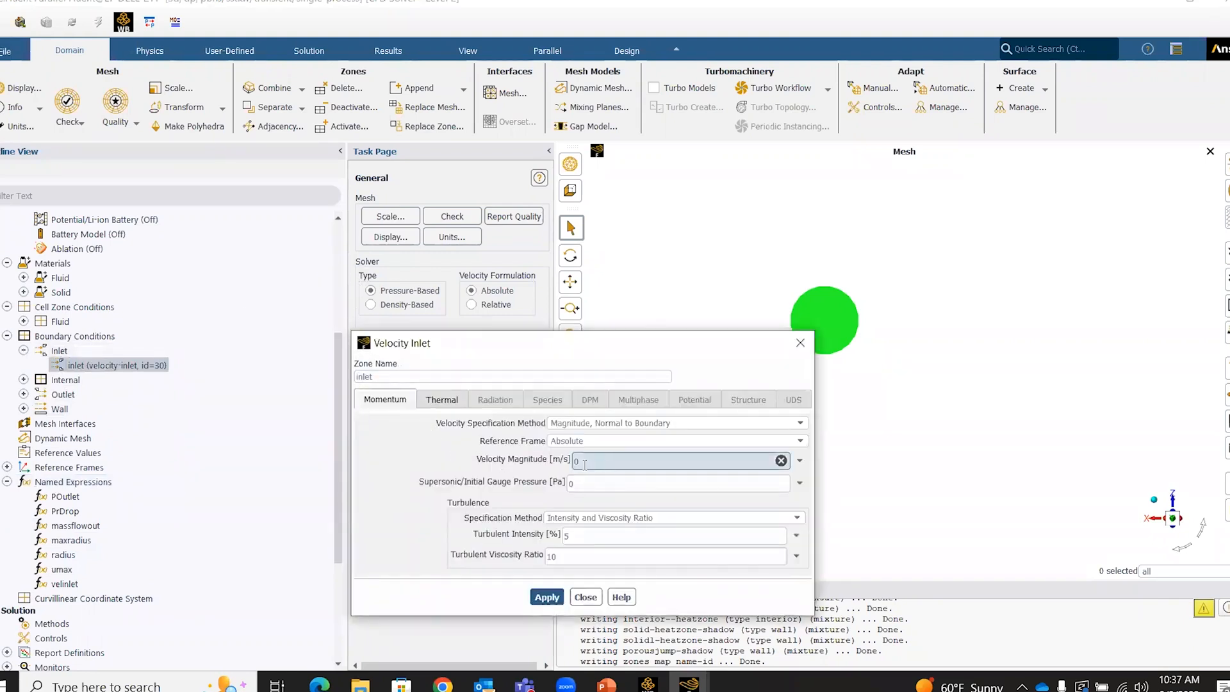
{"action": "left_click", "coordinate": [800, 462]}
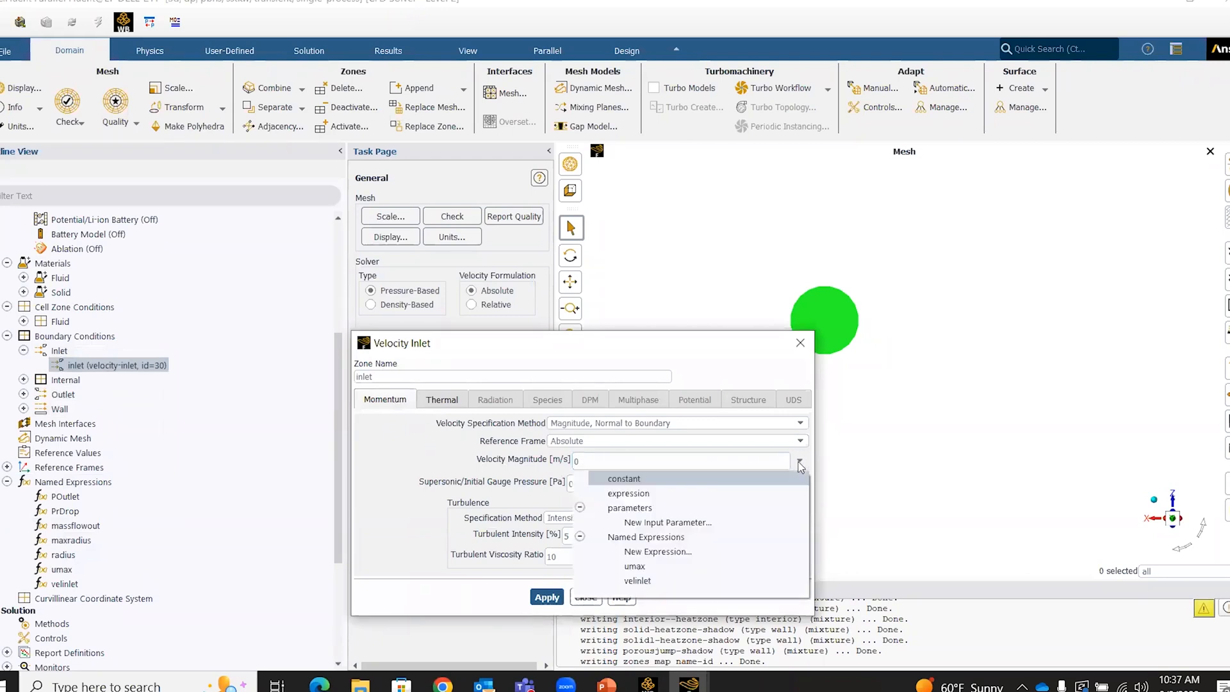
{"action": "left_click", "coordinate": [668, 581]}
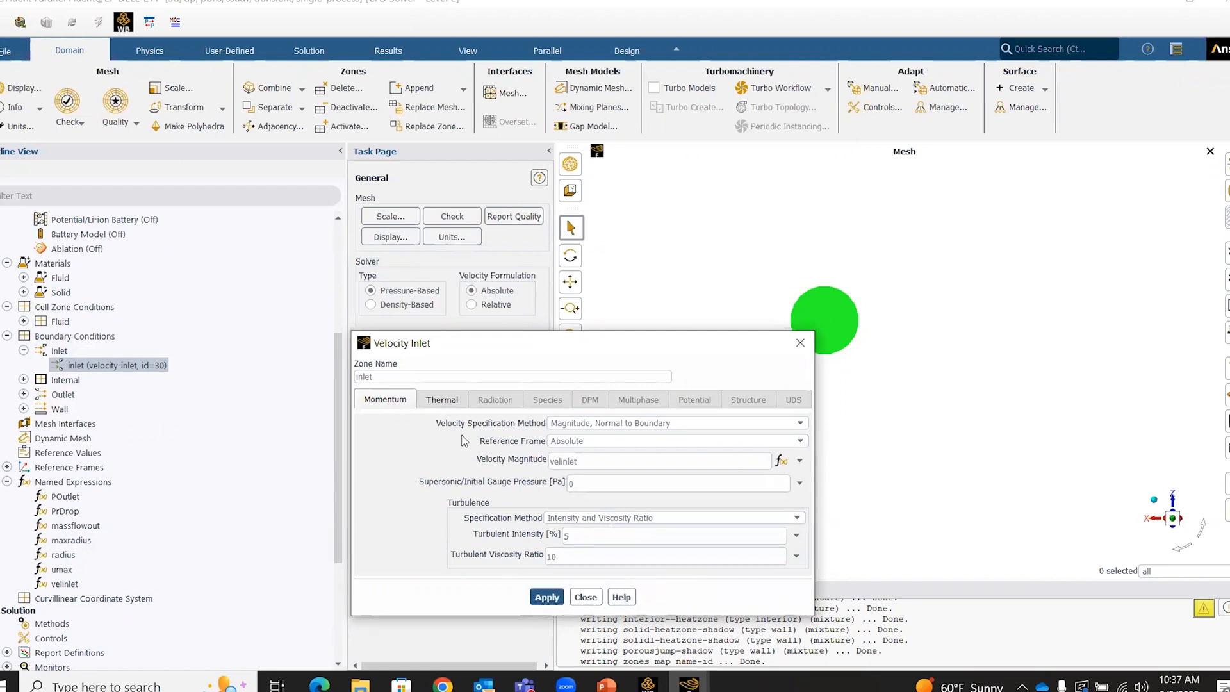
- Set the inlet temperature to 35 C and apply the velocity inlet settings
{"action": "left_click", "coordinate": [443, 400]}
{"action": "double_click", "coordinate": [504, 425]}
{"action": "type", "text": "35"}
{"action": "left_click", "coordinate": [541, 597]}
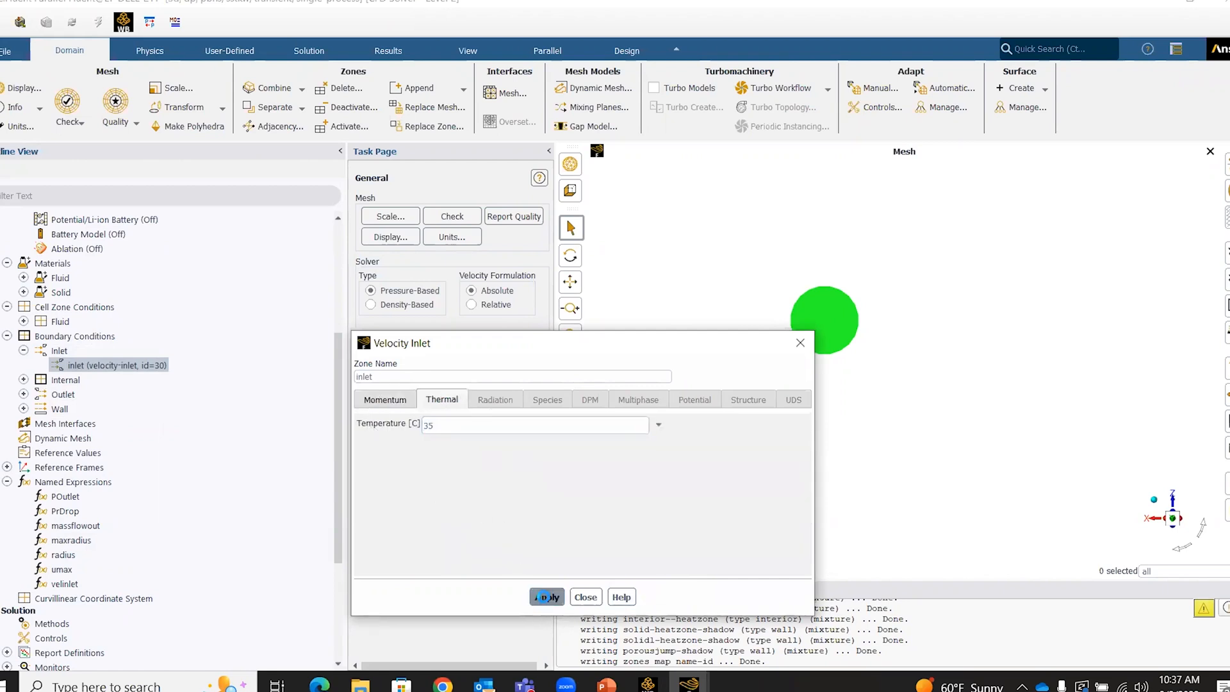
{"action": "left_click", "coordinate": [586, 597]}
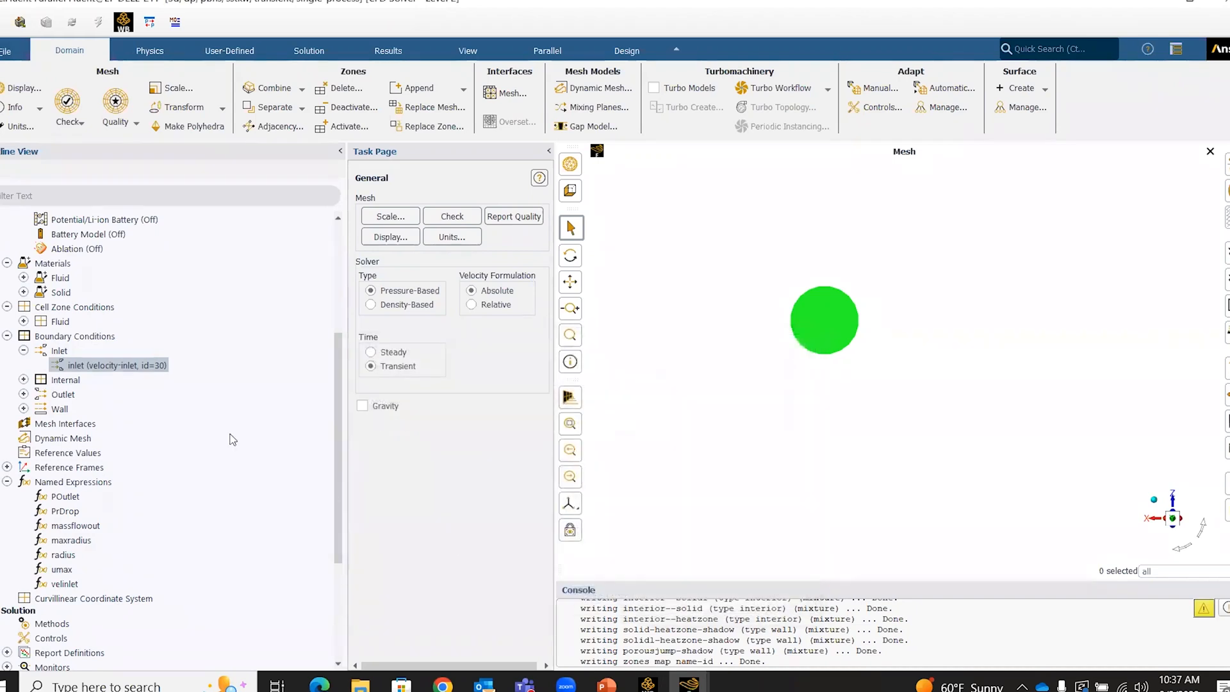
- Assign the POutlet named expression as the gauge pressure of the outlet boundary and apply it
{"action": "left_click", "coordinate": [23, 394]}
{"action": "left_click", "coordinate": [122, 408]}
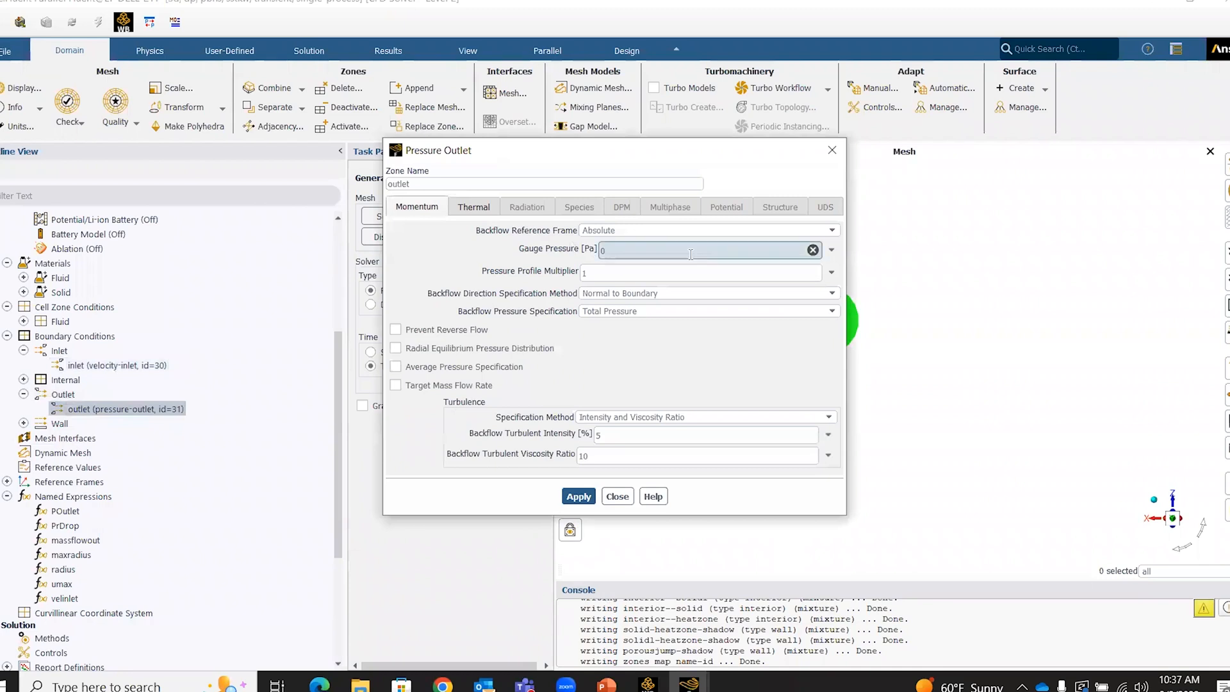
{"action": "left_click", "coordinate": [831, 252]}
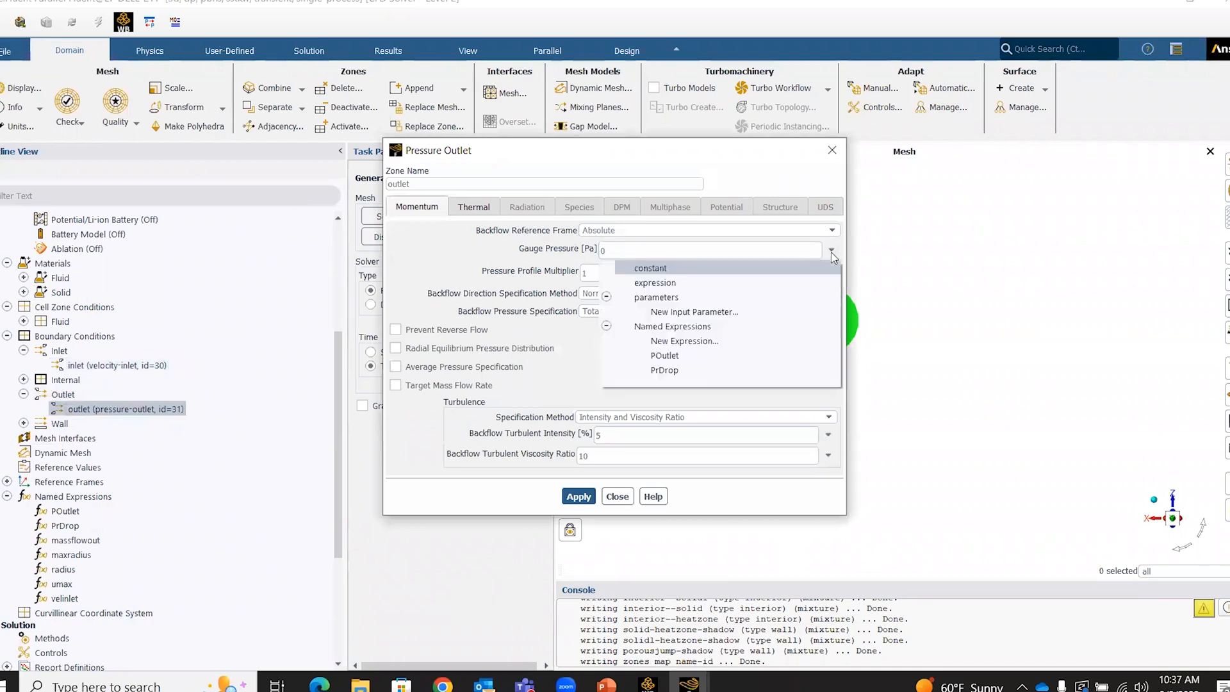
{"action": "left_click", "coordinate": [695, 361]}
{"action": "left_click", "coordinate": [578, 496]}
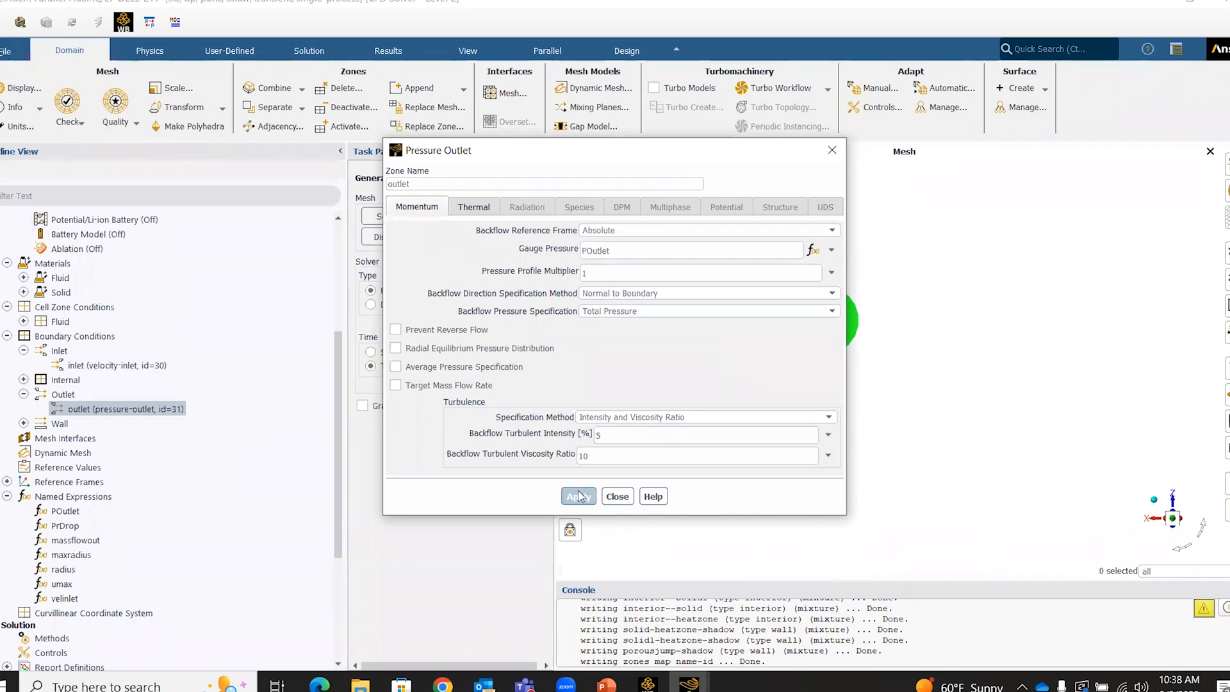
{"action": "left_click", "coordinate": [614, 495]}
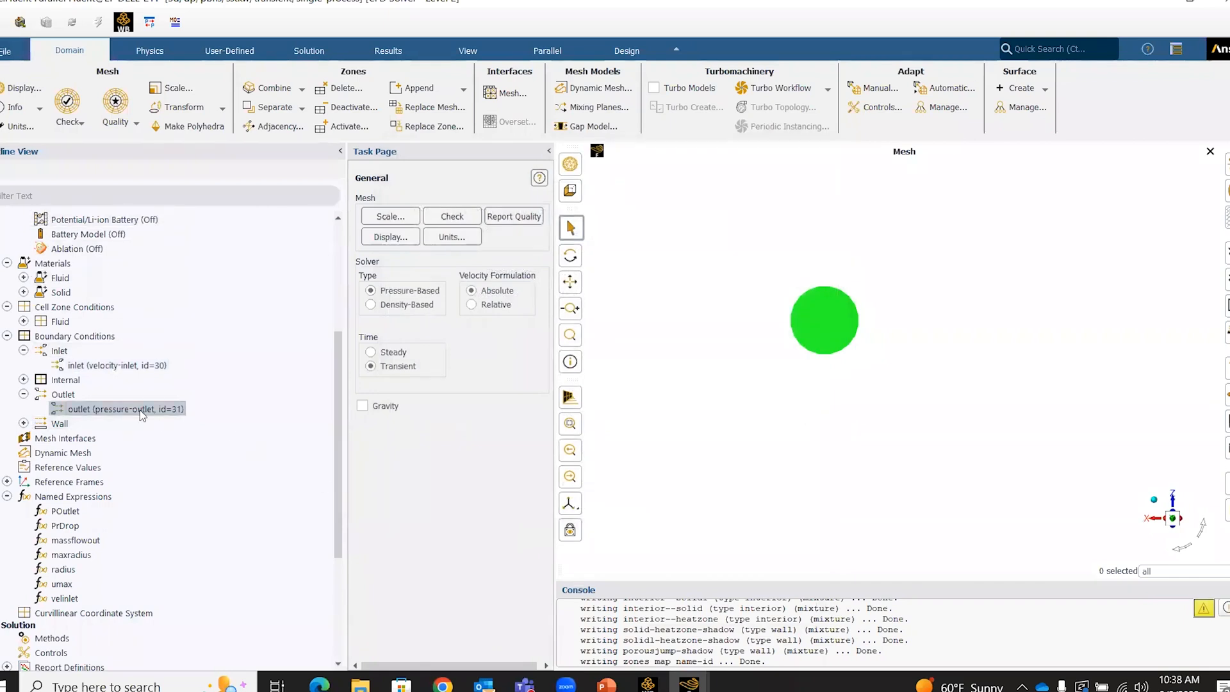
- Start a new expression report definition and insert the POutlet named expression as its definition
{"action": "scroll", "coordinate": [142, 415], "scroll_direction": "down", "scroll_amount": 5}
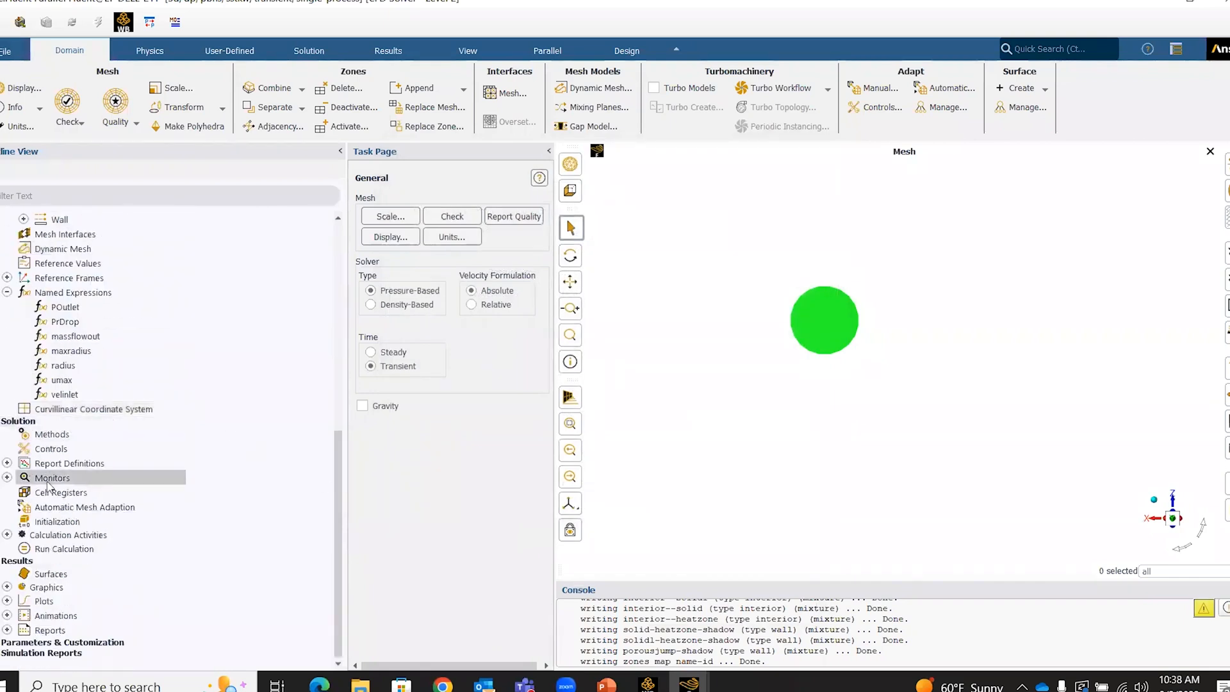
{"action": "left_click", "coordinate": [7, 463]}
{"action": "right_click", "coordinate": [94, 465]}
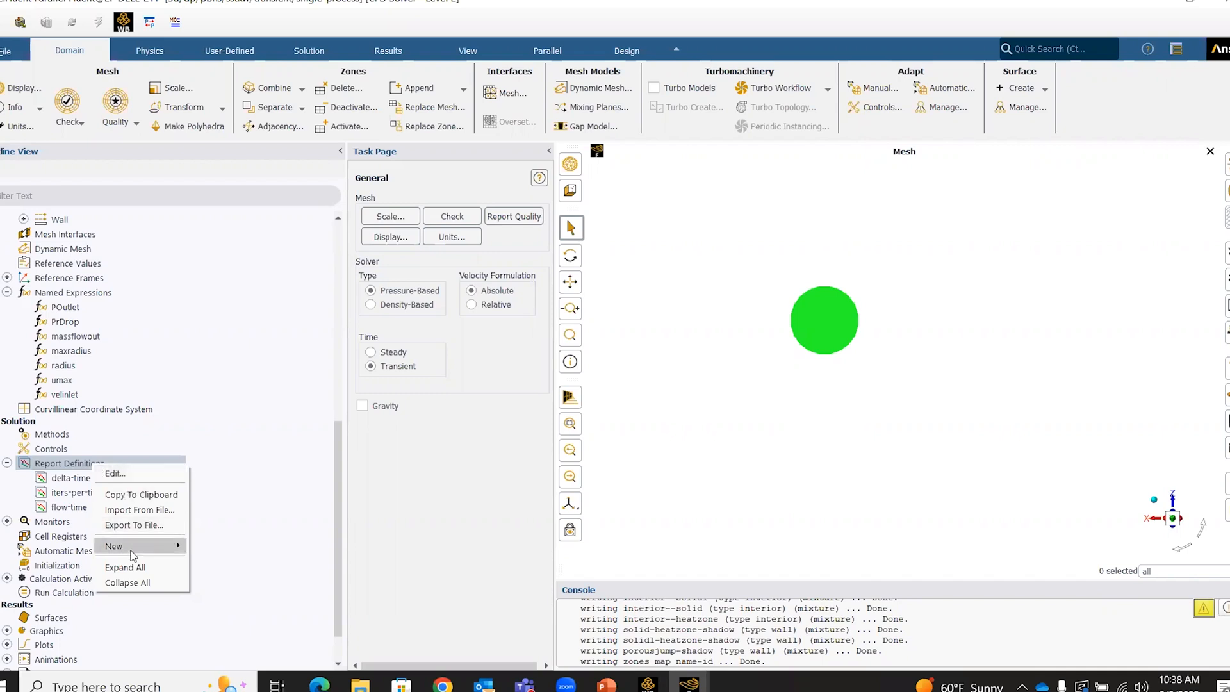
{"action": "mouse_move", "coordinate": [133, 555]}
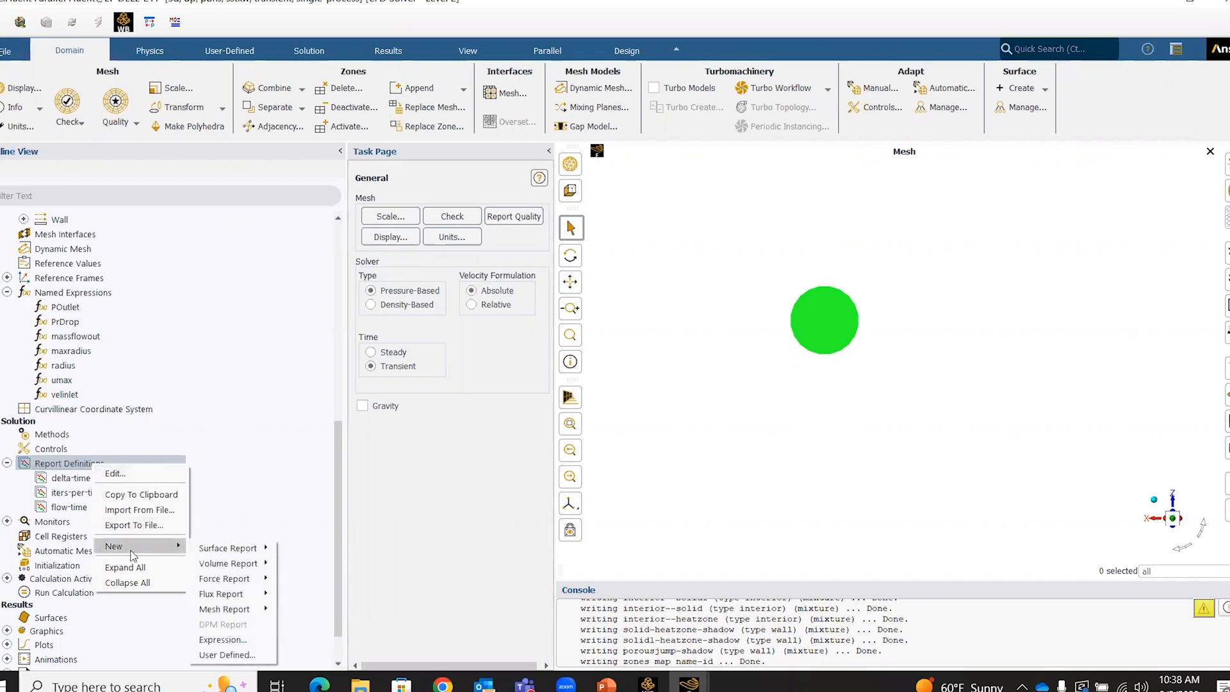
{"action": "left_click", "coordinate": [223, 640]}
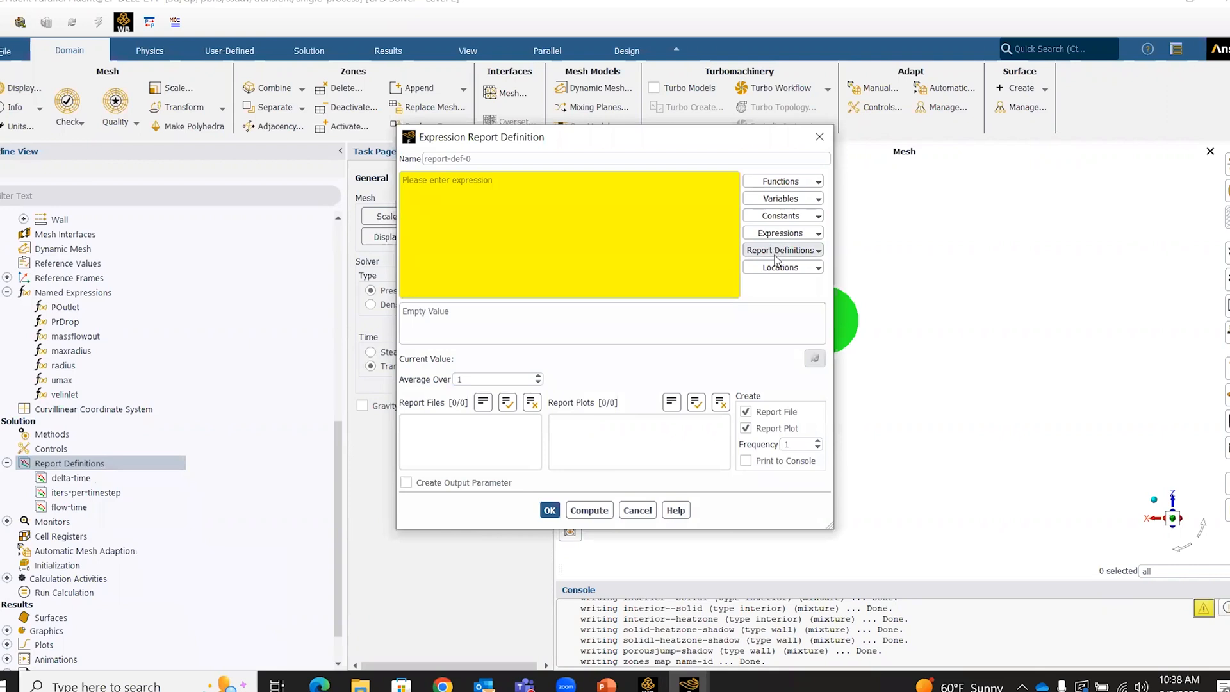
{"action": "left_click", "coordinate": [781, 233]}
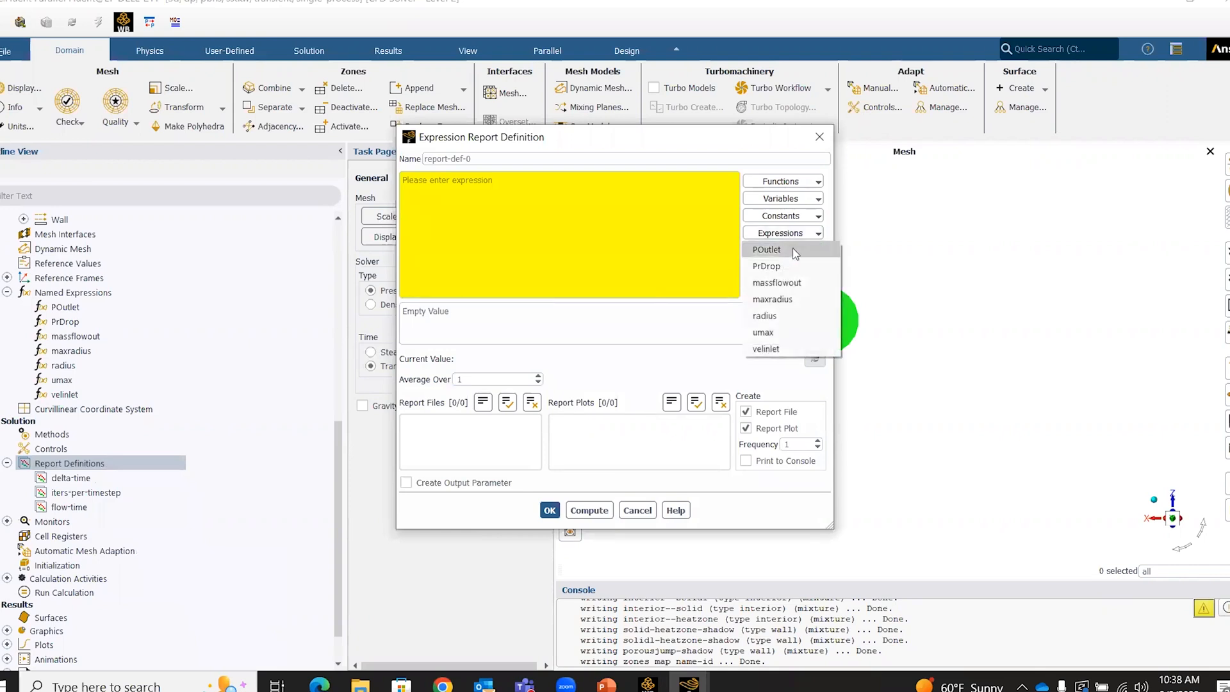
{"action": "left_click", "coordinate": [794, 248]}
- Name the report definition poutlet, enable printing to the console, and save it
{"action": "left_click_drag", "start_coordinate": [489, 160], "coordinate": [381, 160]}
{"action": "type", "text": "potlet"}
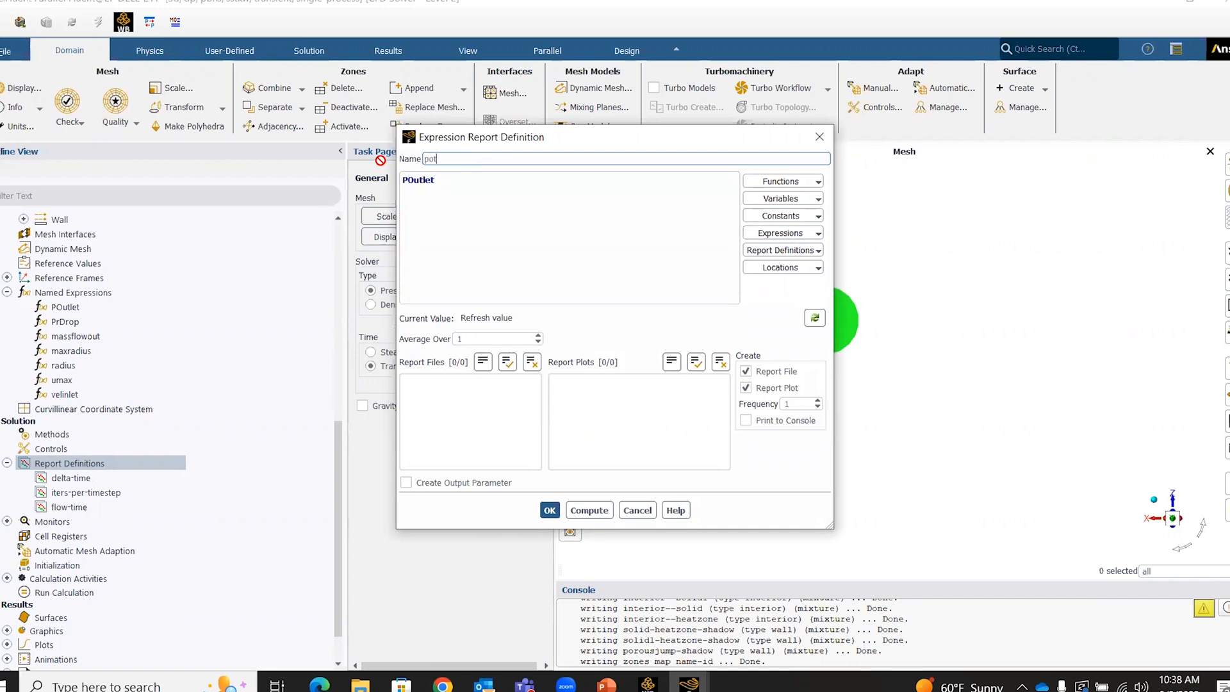
{"action": "key", "text": "BackSpace"}
{"action": "key", "text": "BackSpace"}
{"action": "key", "text": "BackSpace"}
{"action": "key", "text": "BackSpace"}
{"action": "type", "text": "oy"}
{"action": "key", "text": "BackSpace"}
{"action": "type", "text": "tlet"}
{"action": "left_click", "coordinate": [438, 161]}
{"action": "key", "text": "BackSpace"}
{"action": "type", "text": "u"}
{"action": "left_click", "coordinate": [767, 422]}
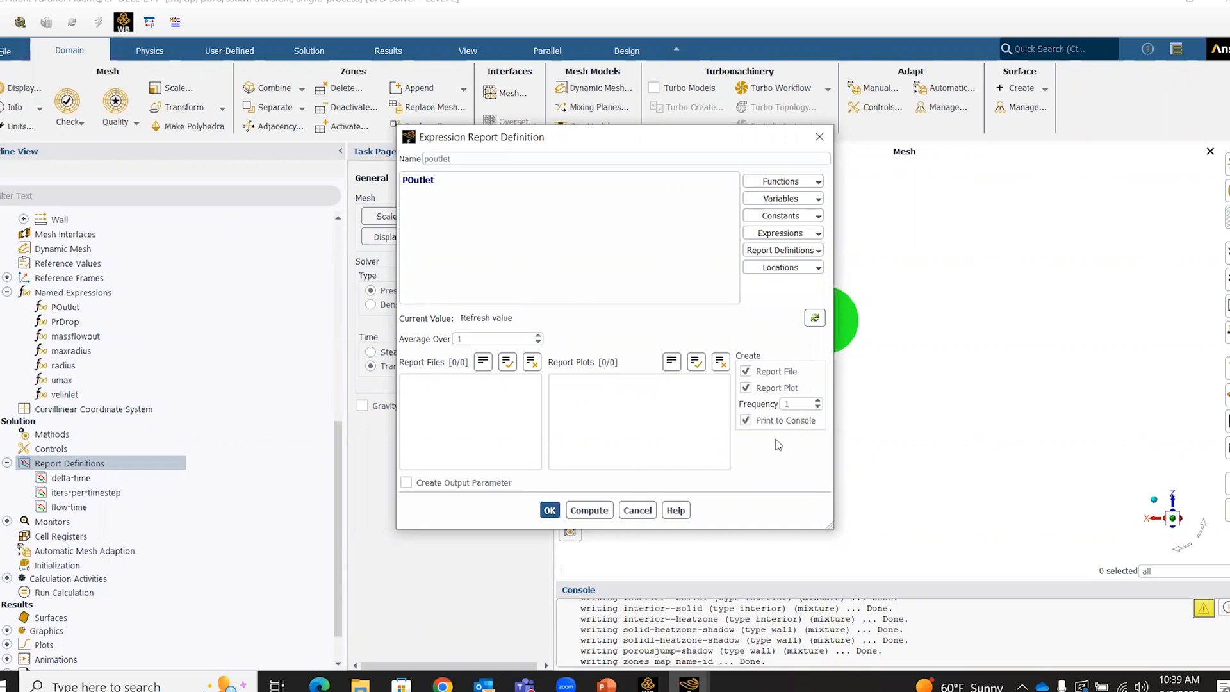
{"action": "left_click", "coordinate": [549, 510]}
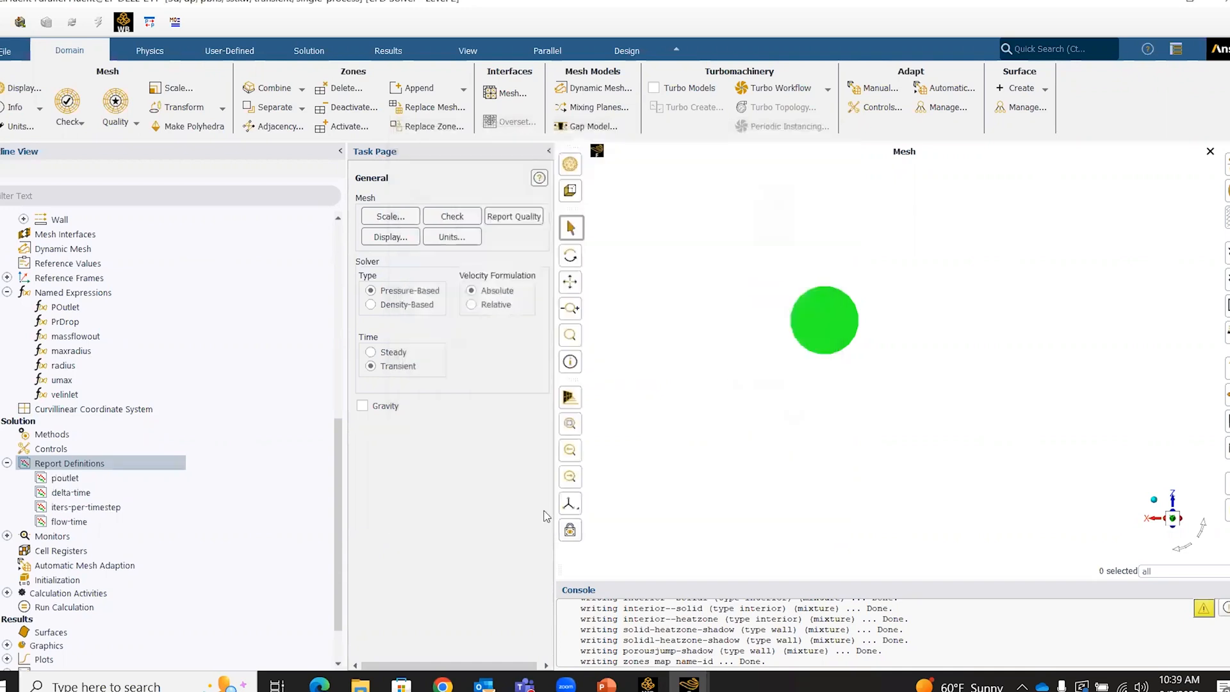
- Create an expression report definition named prdrop from the PrDrop named expression and save it
{"action": "right_click", "coordinate": [85, 466]}
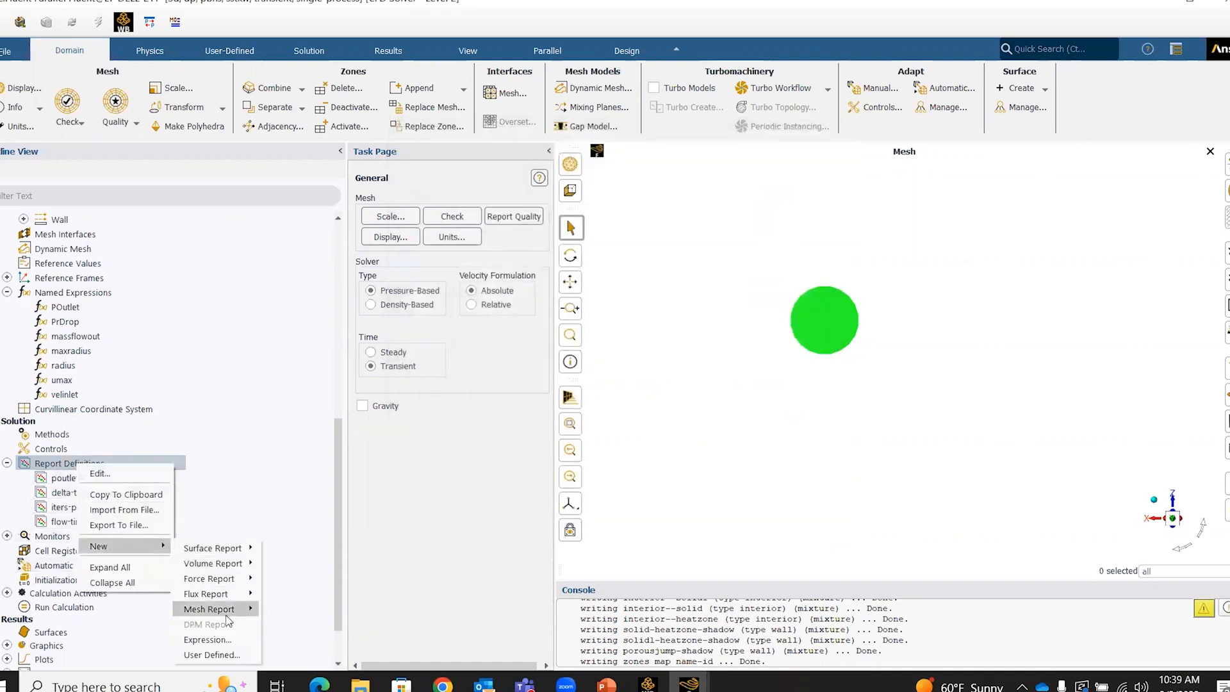
{"action": "left_click", "coordinate": [208, 640]}
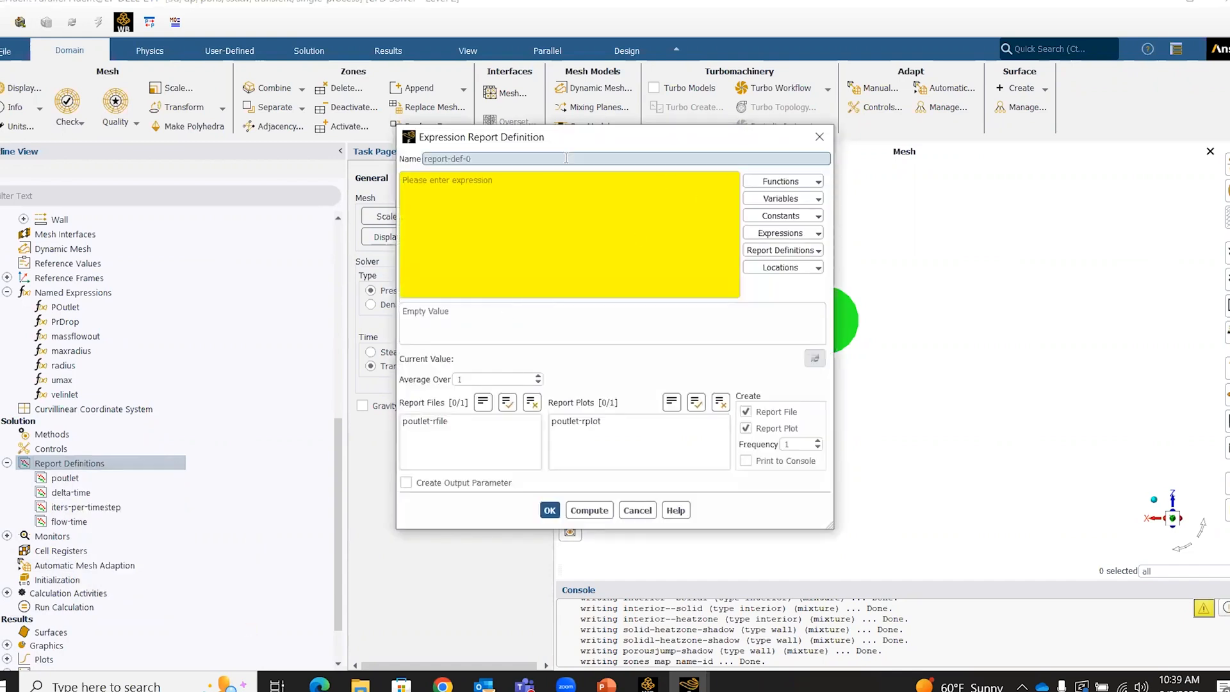
{"action": "left_click_drag", "start_coordinate": [566, 158], "coordinate": [386, 154]}
{"action": "type", "text": "prdrop"}
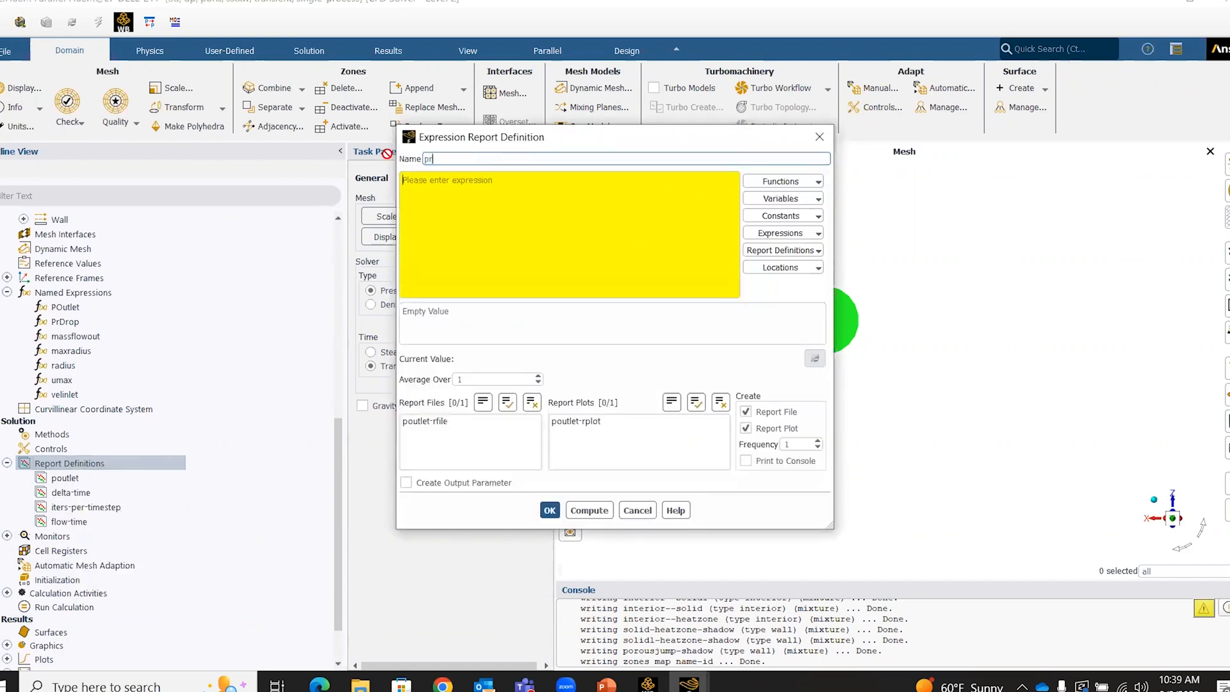
{"action": "left_click", "coordinate": [788, 234]}
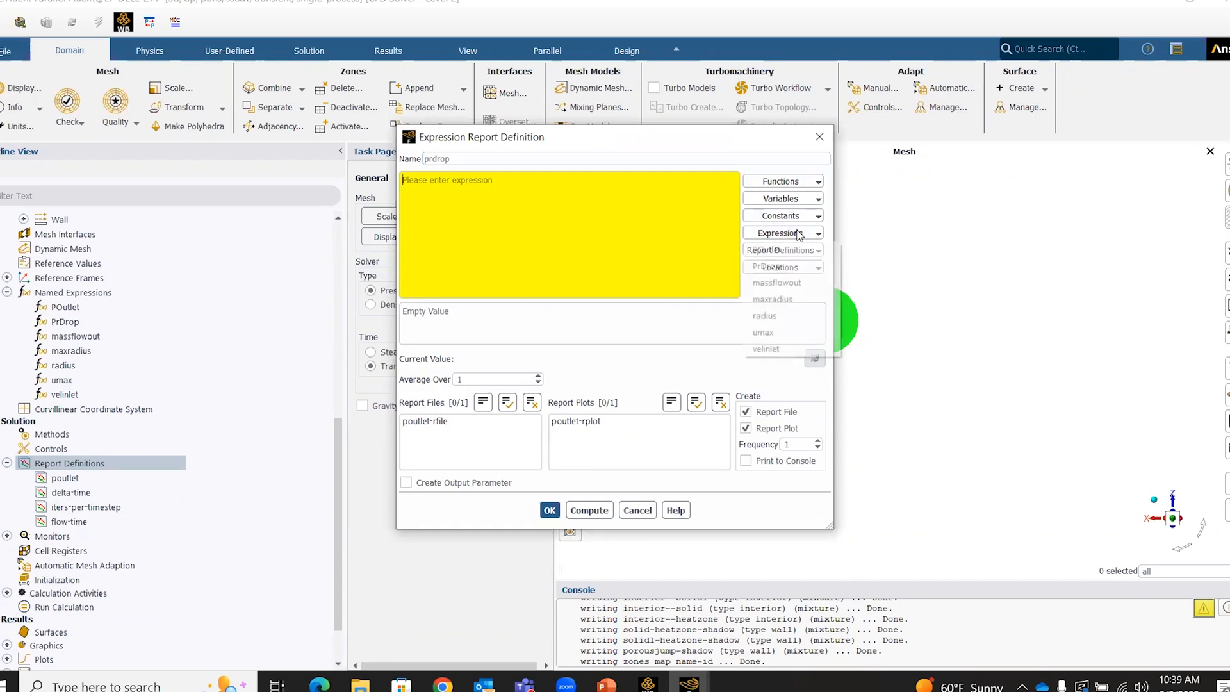
{"action": "left_click", "coordinate": [833, 267]}
{"action": "left_click", "coordinate": [746, 420]}
{"action": "left_click", "coordinate": [550, 510]}
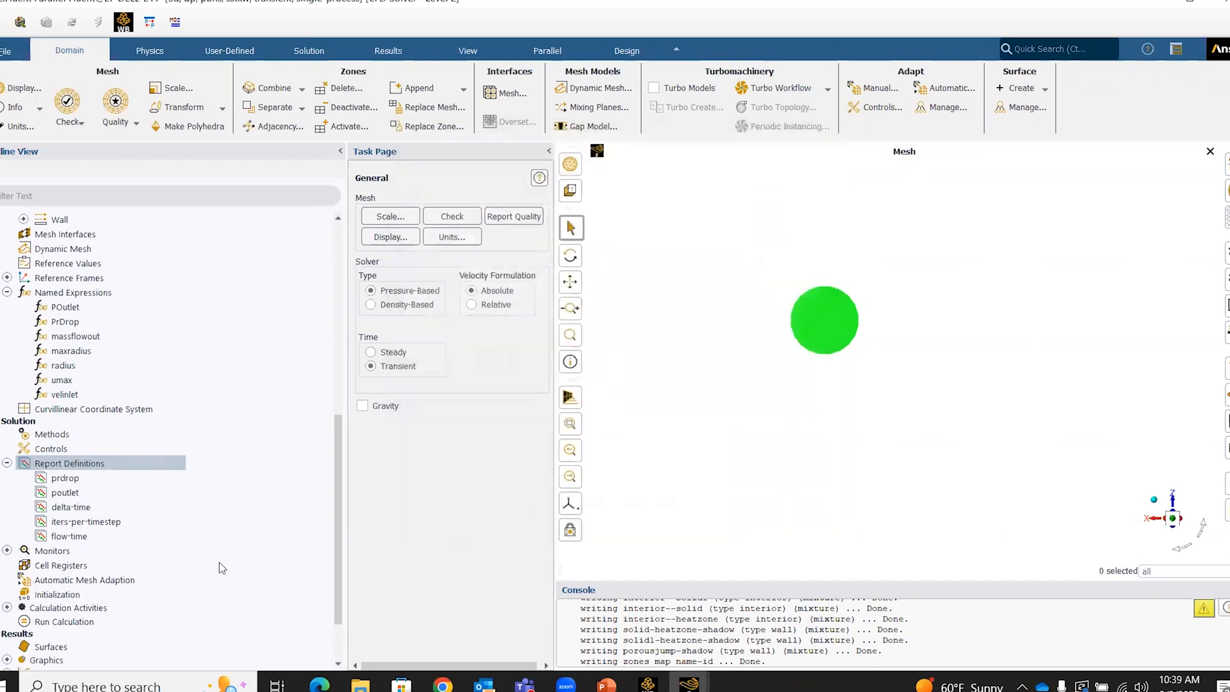
- Initialize the solution with the Hybrid Initialization method
{"action": "scroll", "coordinate": [218, 563], "scroll_direction": "down", "scroll_amount": 2}
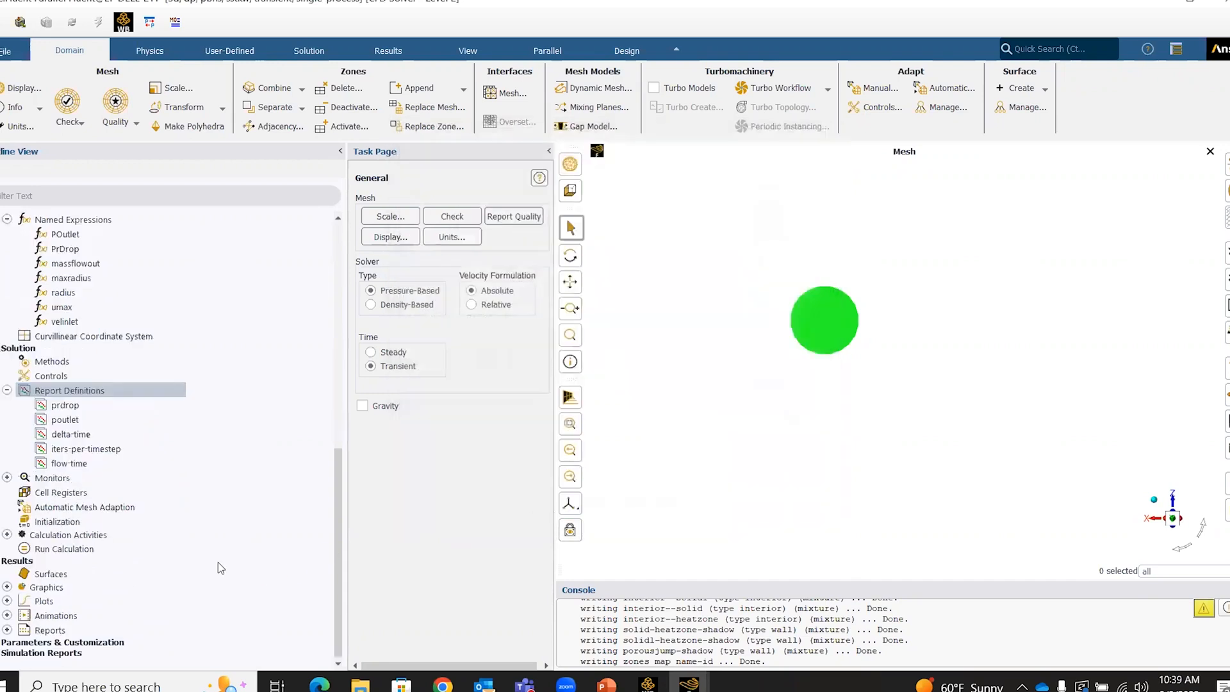
{"action": "left_click", "coordinate": [93, 524]}
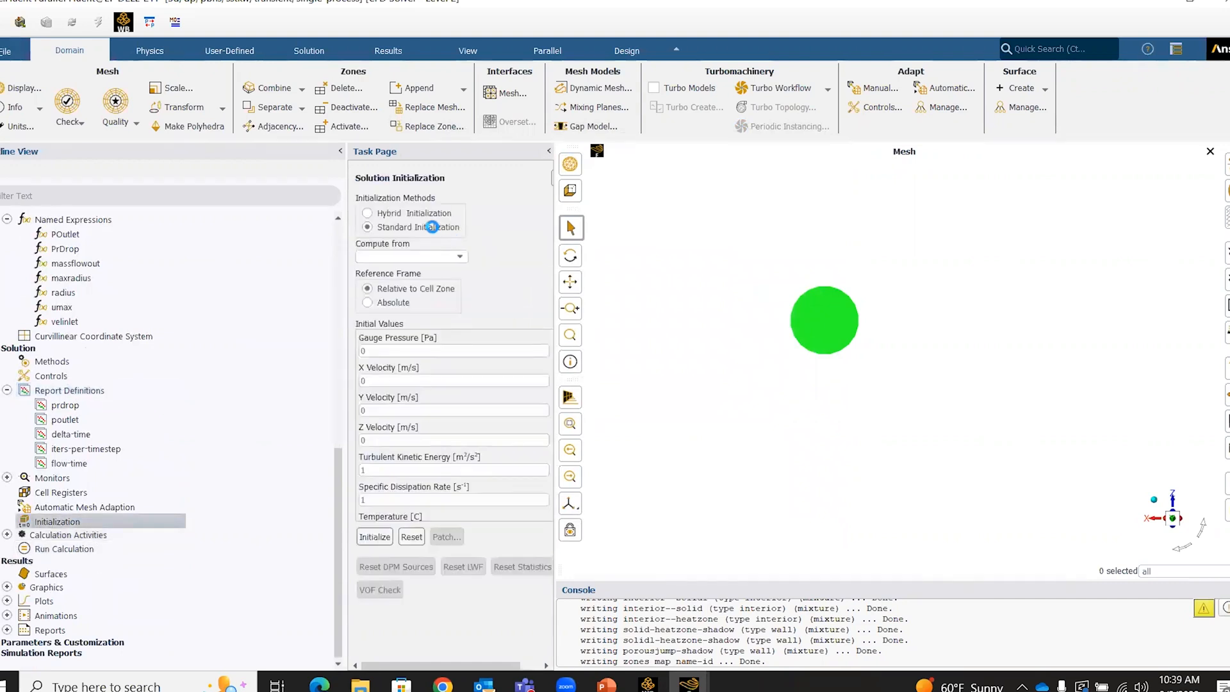
{"action": "left_click", "coordinate": [436, 213]}
{"action": "left_click", "coordinate": [452, 254]}
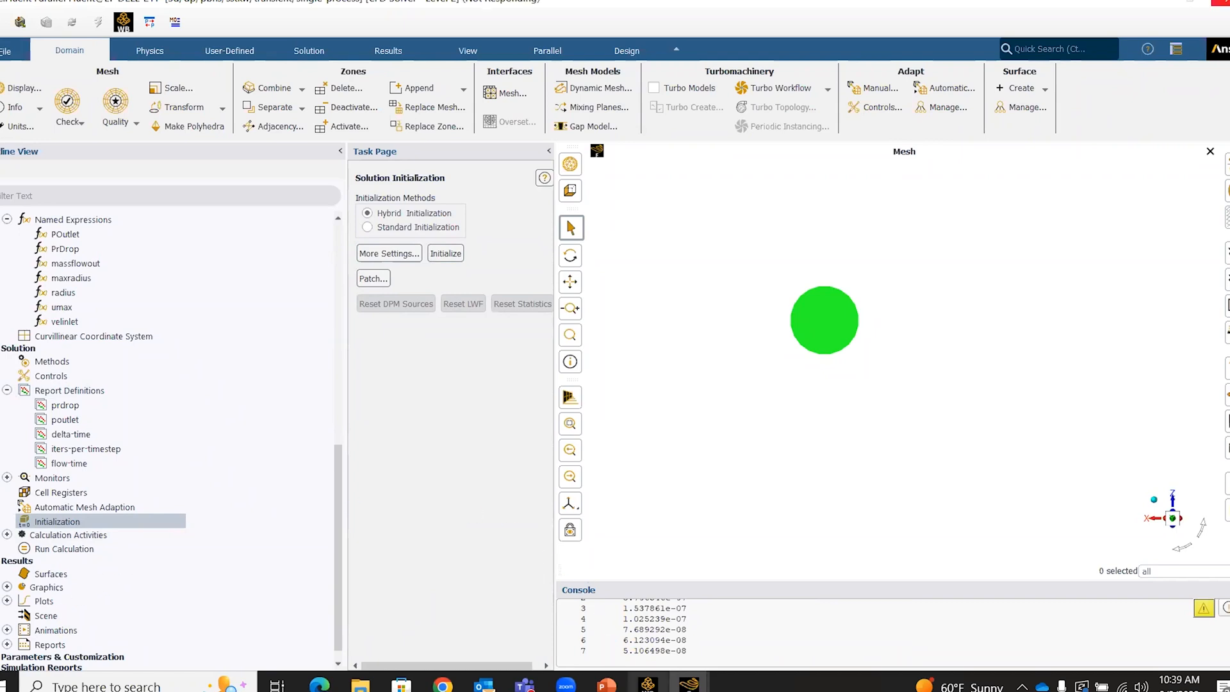
- Switch to the other Fluent session with the velinlet contours and close it at its license prompt
{"action": "mouse_move", "coordinate": [689, 683]}
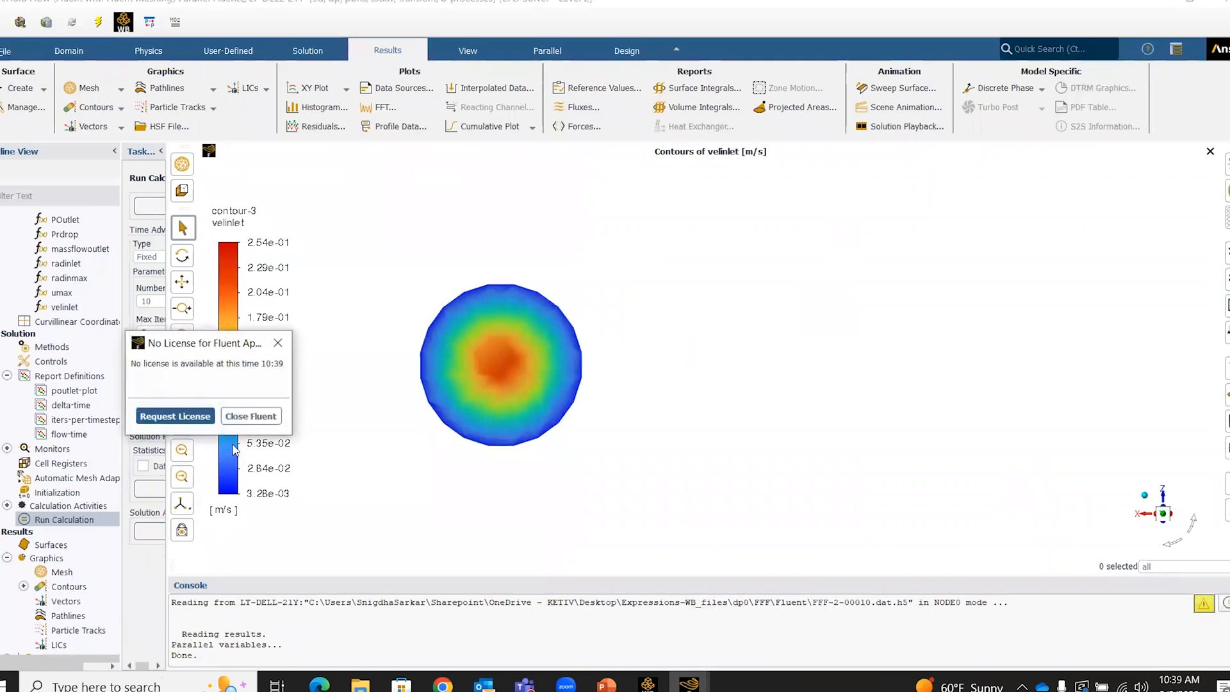
{"action": "left_click", "coordinate": [250, 416]}
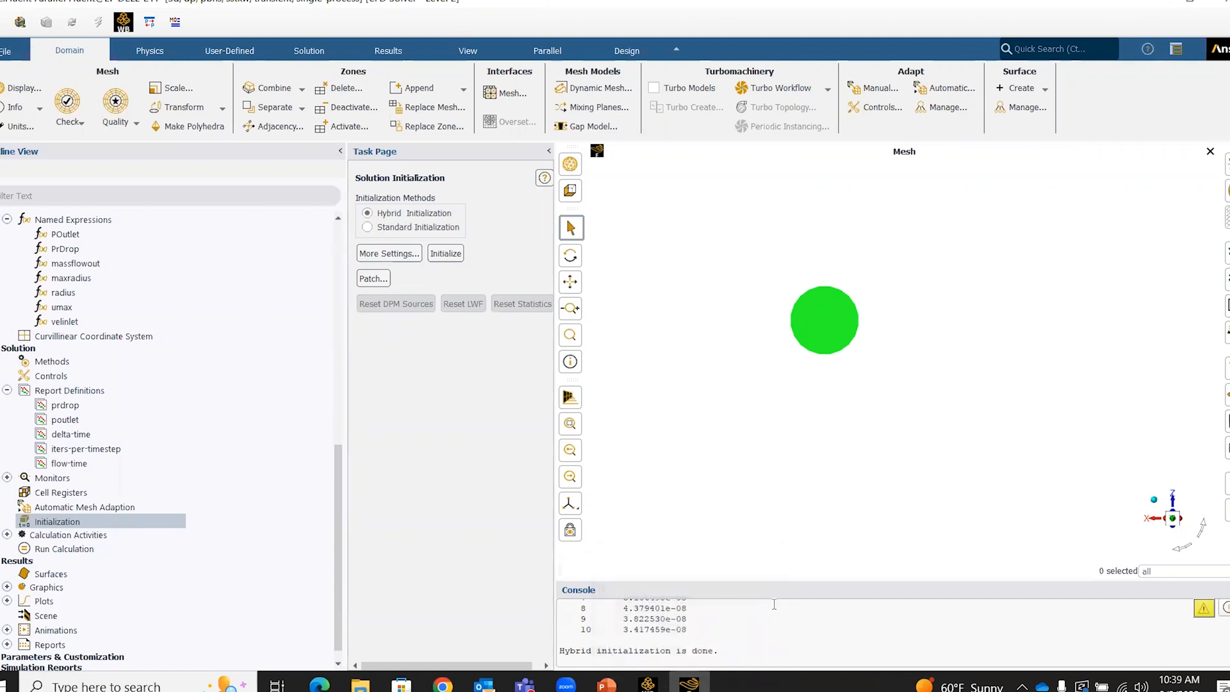
- Set the transient run to a time step size of 0.1 s and 6 time steps
{"action": "left_click", "coordinate": [77, 550]}
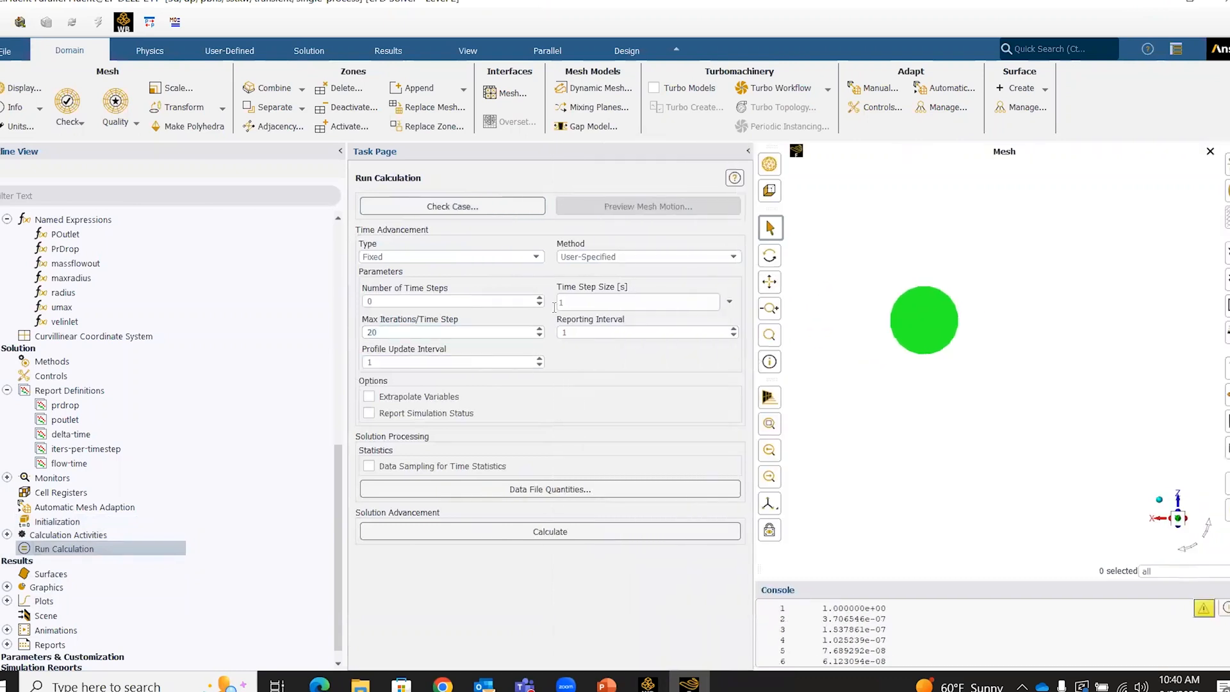
{"action": "left_click", "coordinate": [576, 303]}
{"action": "key", "text": "BackSpace"}
{"action": "type", "text": "0.1"}
{"action": "double_click", "coordinate": [453, 301]}
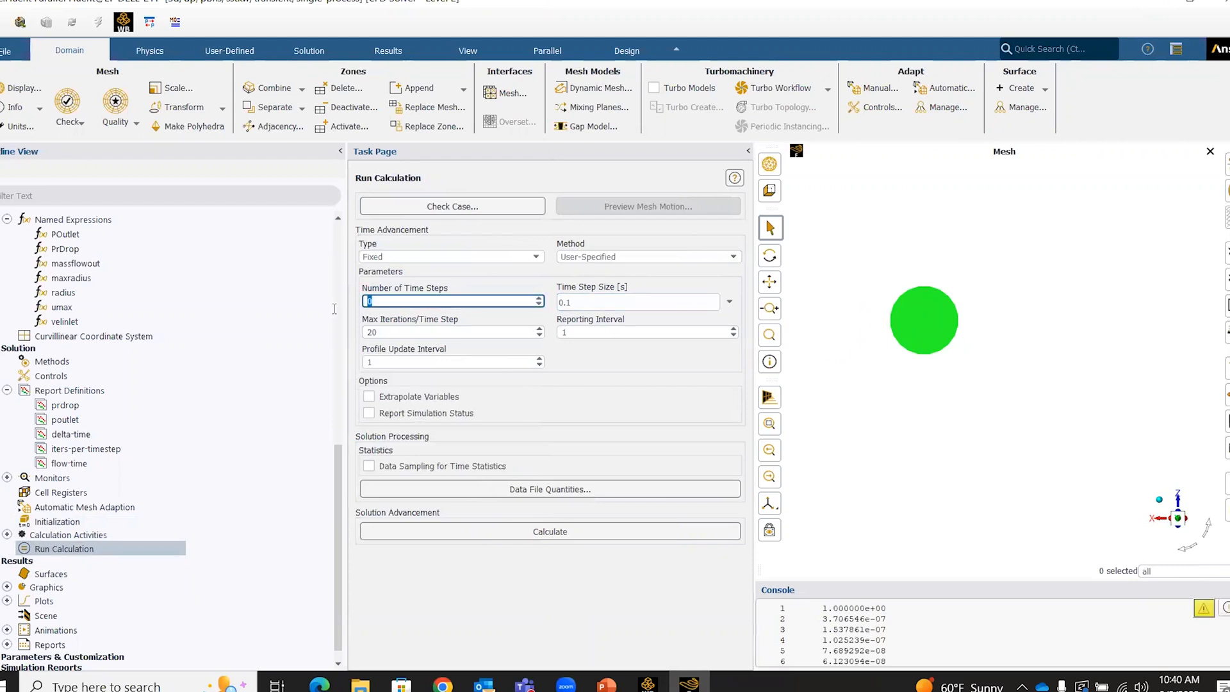
{"action": "type", "text": "6"}
{"action": "key", "text": "Tab"}
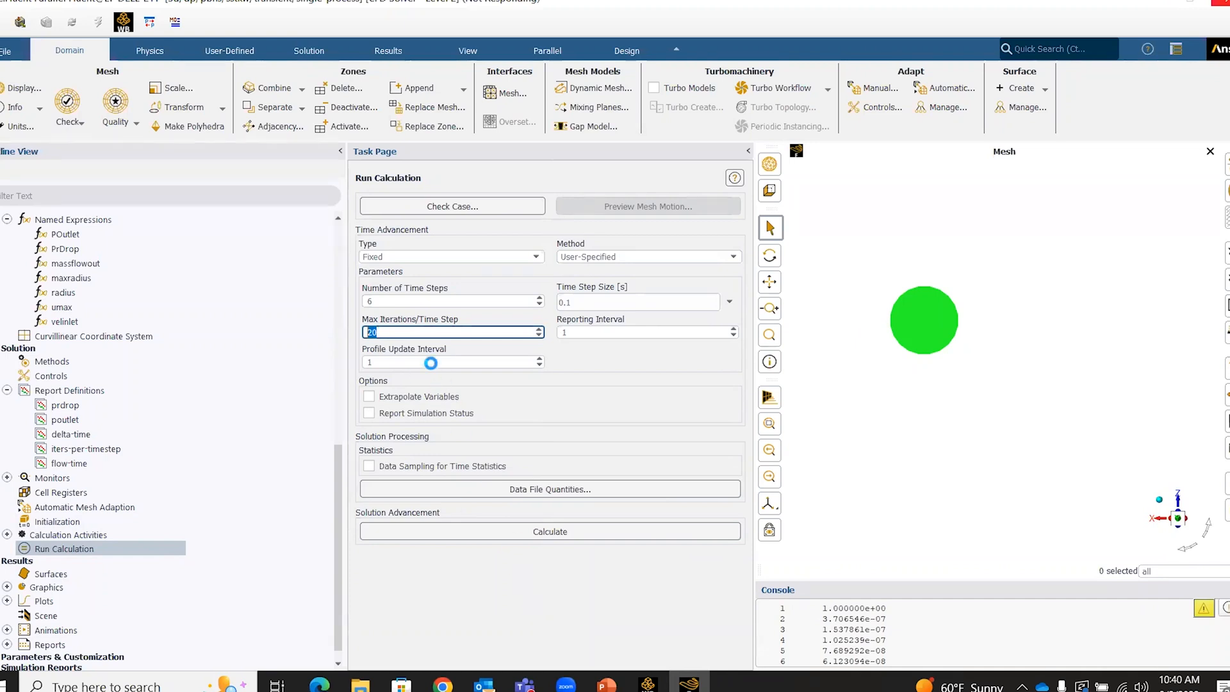
- Leave the current run setup and switch to the Fluent session holding the previously solved pipe case
{"action": "mouse_move", "coordinate": [648, 684]}
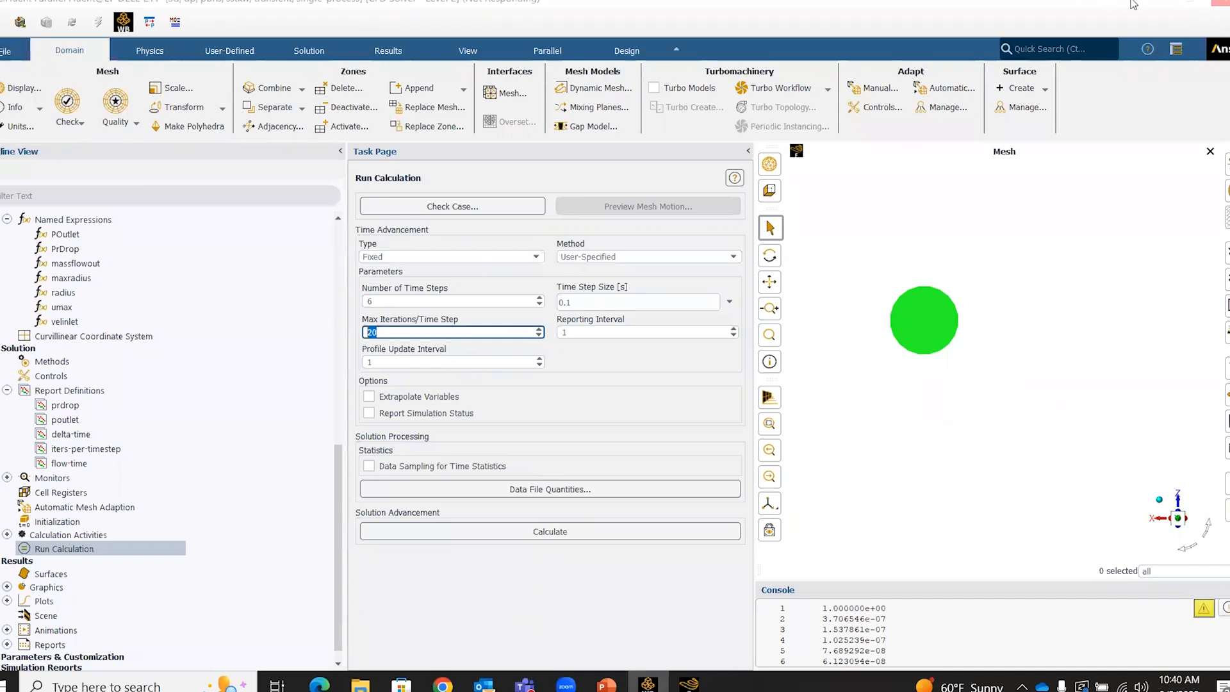
{"action": "left_click", "coordinate": [1093, 3]}
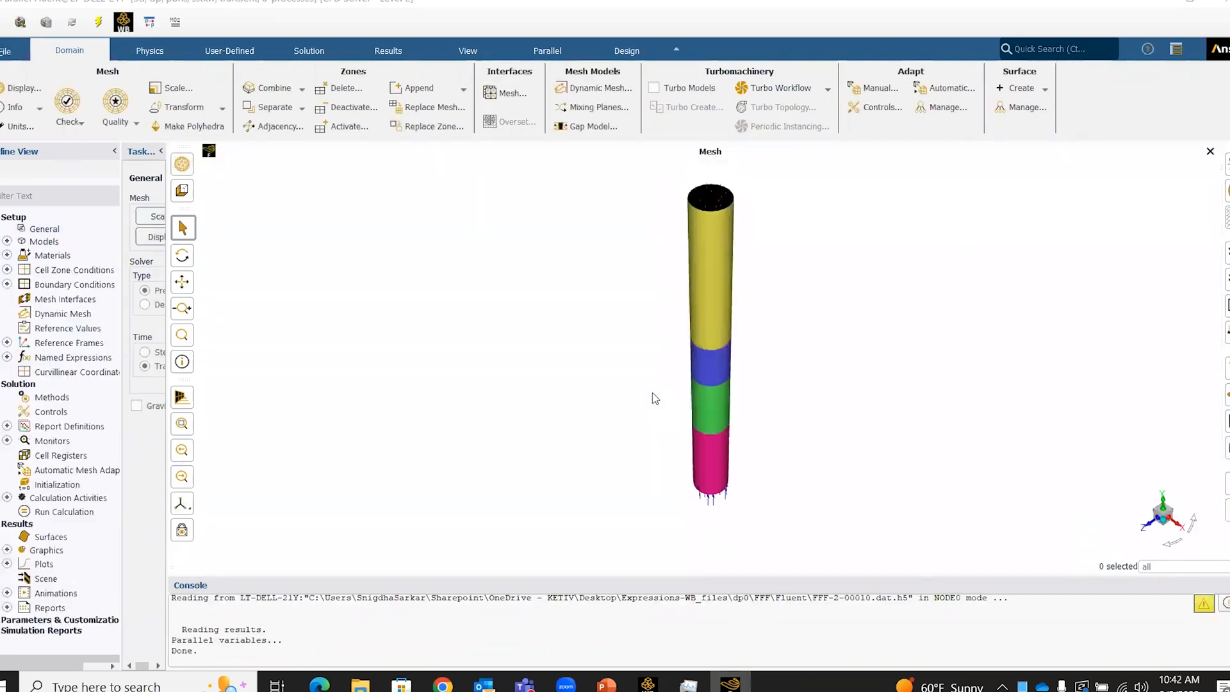
- Show the run calculation settings and widen the task page to display them fully
{"action": "left_click", "coordinate": [64, 512]}
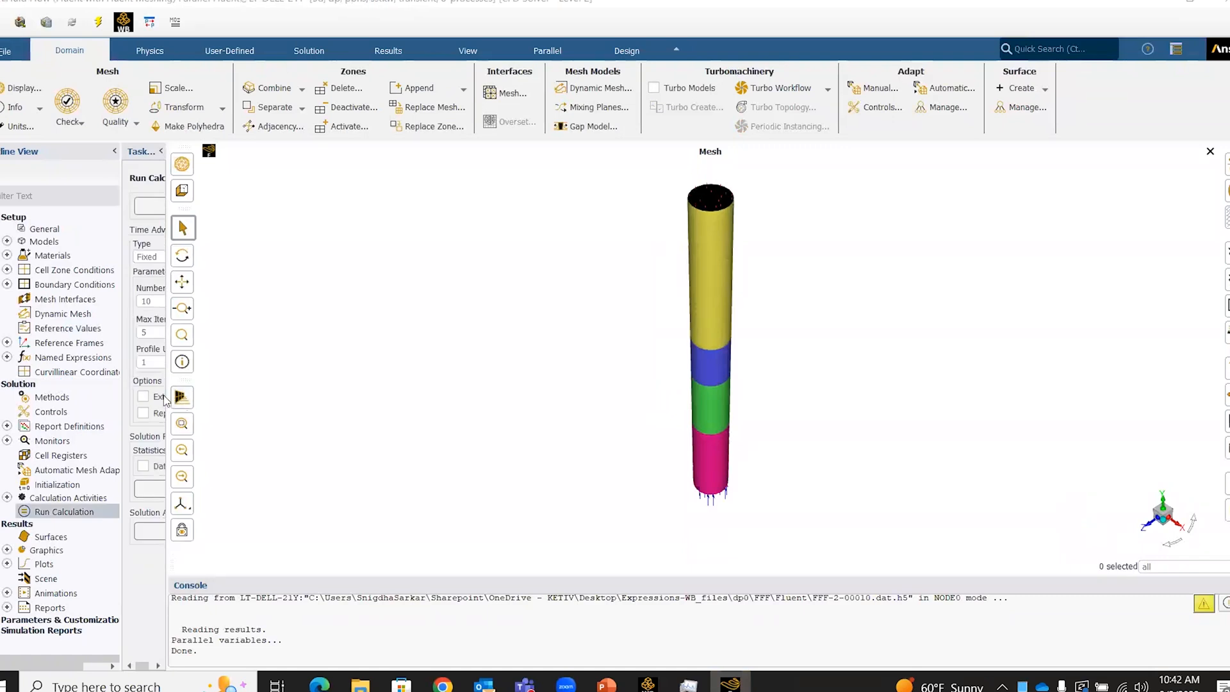
{"action": "left_click_drag", "start_coordinate": [166, 398], "coordinate": [489, 410]}
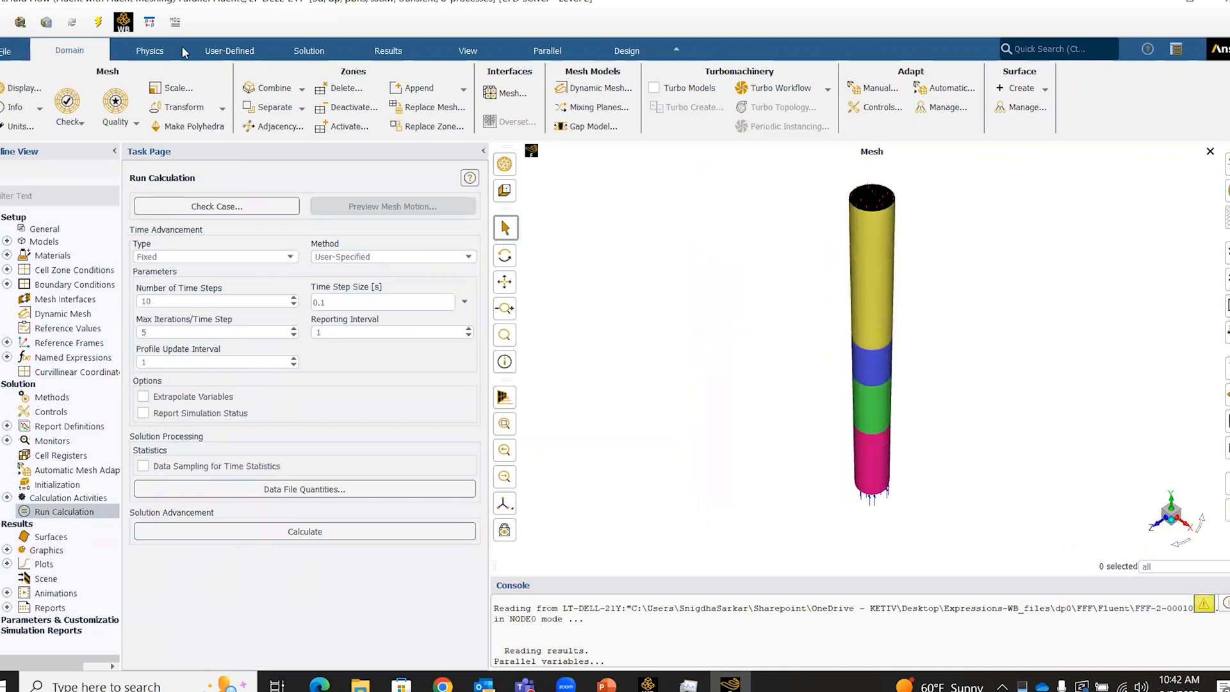
- Create and display filled contours of the velinlet expression on the inlet surface
{"action": "left_click", "coordinate": [388, 50]}
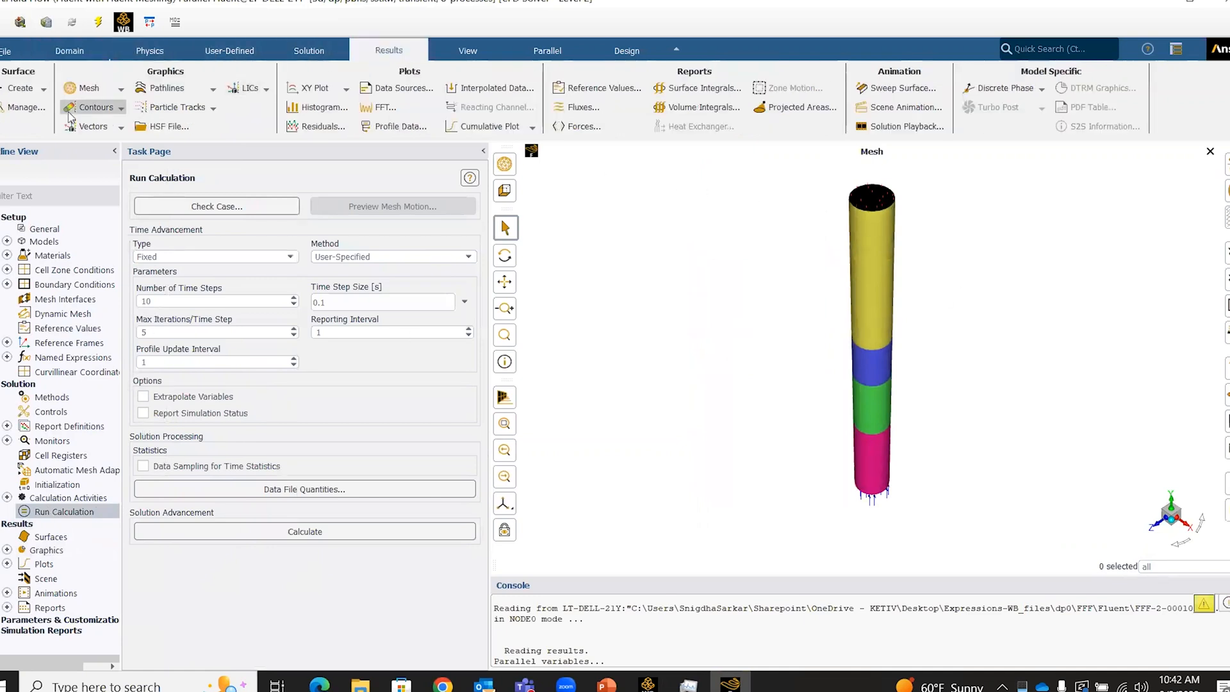
{"action": "left_click", "coordinate": [91, 107]}
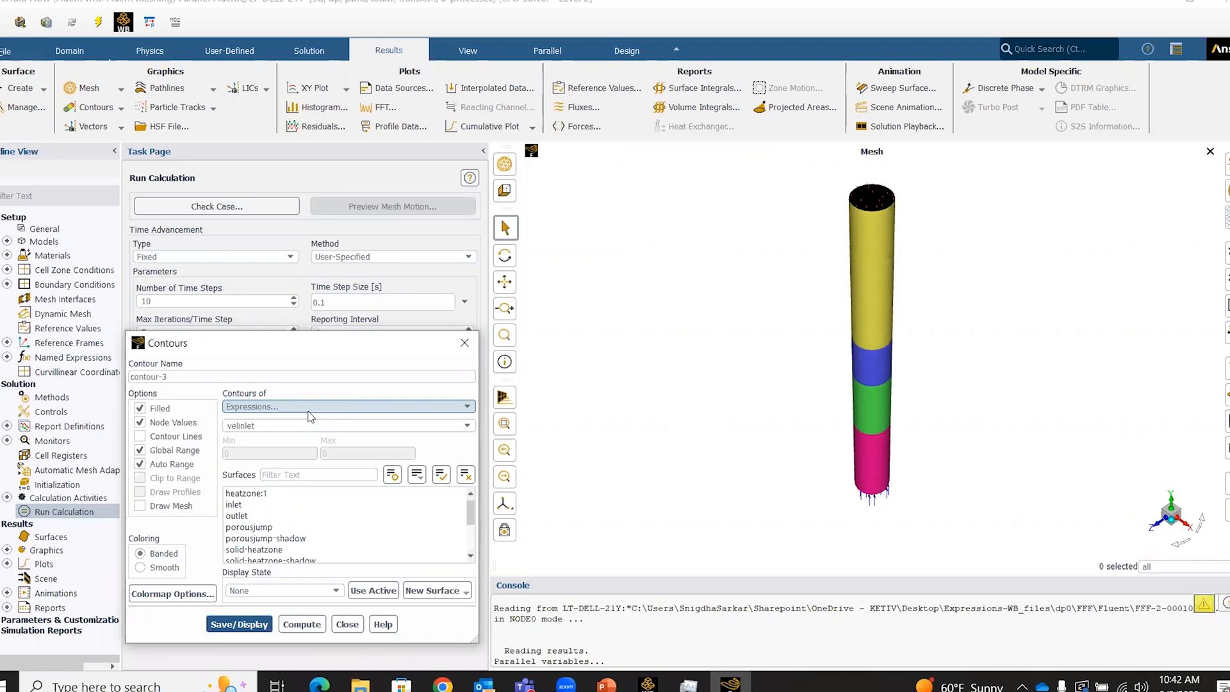
{"action": "left_click", "coordinate": [260, 409]}
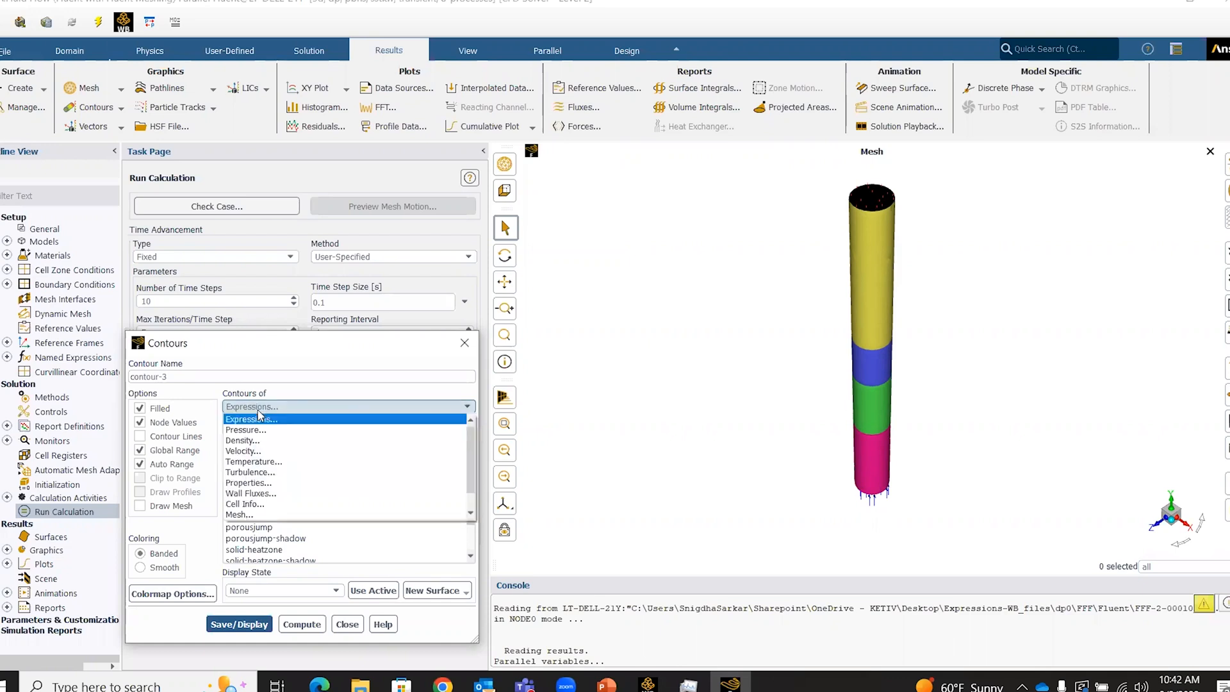
{"action": "left_click", "coordinate": [259, 418]}
{"action": "left_click", "coordinate": [468, 426]}
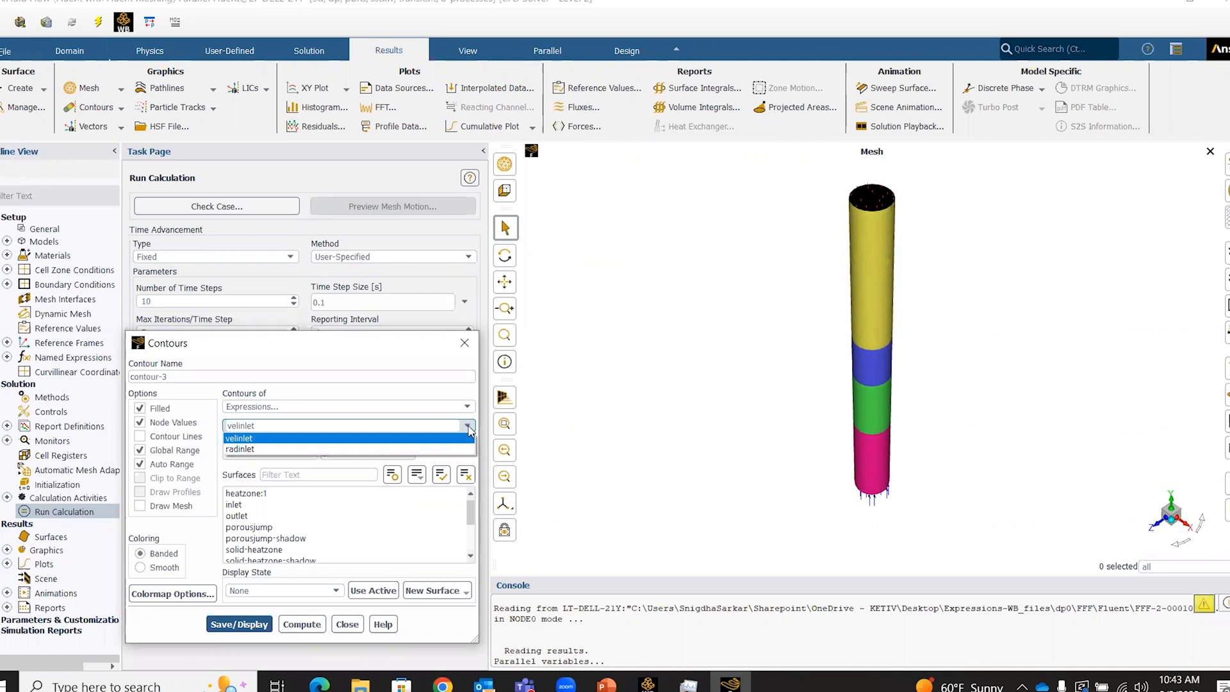
{"action": "left_click", "coordinate": [336, 358]}
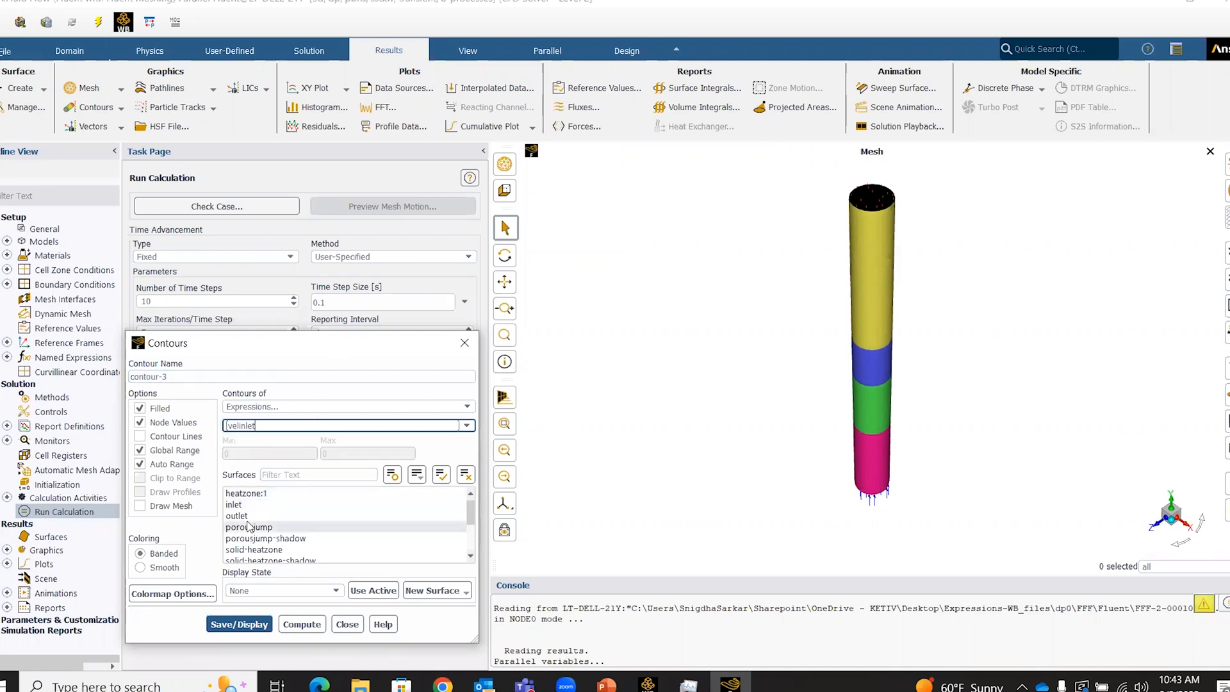
{"action": "left_click", "coordinate": [234, 504]}
{"action": "left_click", "coordinate": [255, 623]}
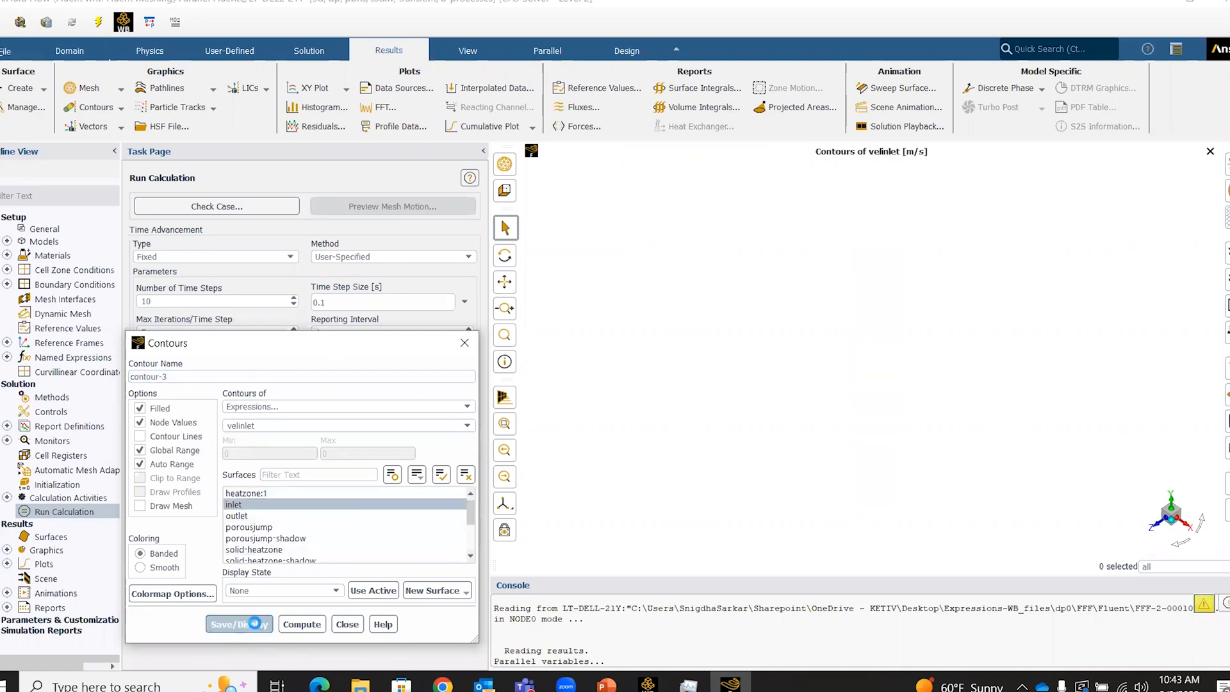
- Orient the view along the Y axis to see the inlet contour face-on, and close the contour settings
{"action": "left_click", "coordinate": [1171, 531]}
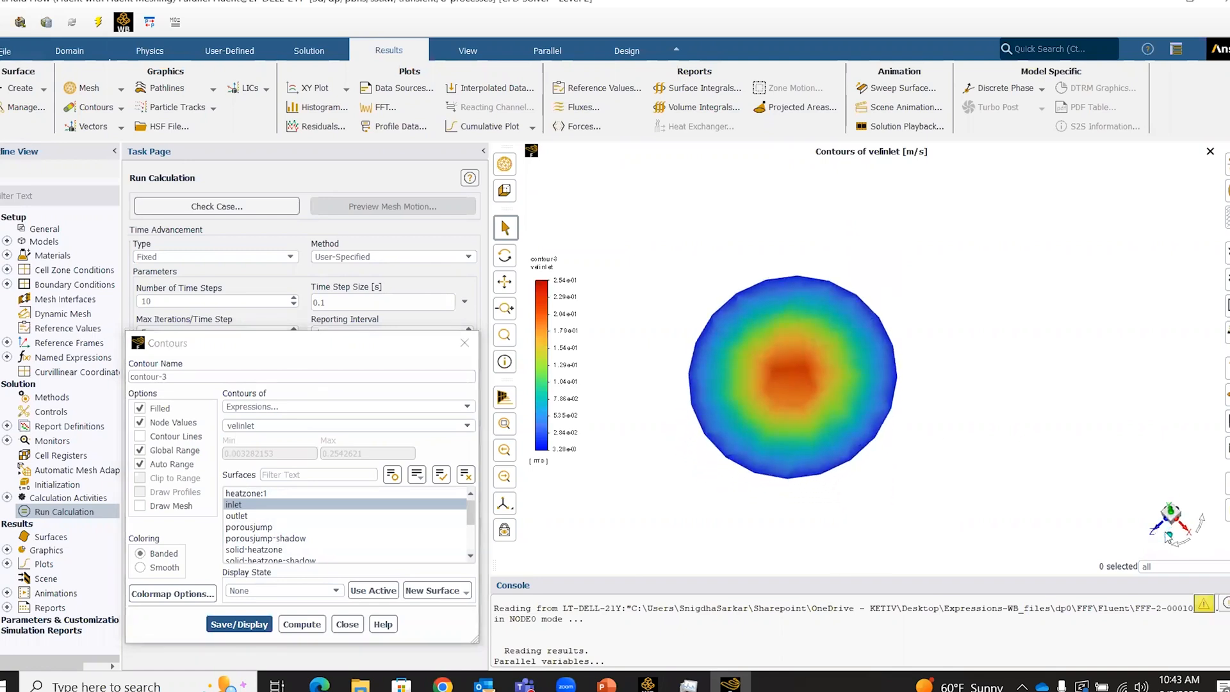
{"action": "left_click", "coordinate": [1169, 505]}
{"action": "scroll", "coordinate": [992, 378], "scroll_direction": "up", "scroll_amount": 3}
{"action": "scroll", "coordinate": [775, 321], "scroll_direction": "up", "scroll_amount": 3}
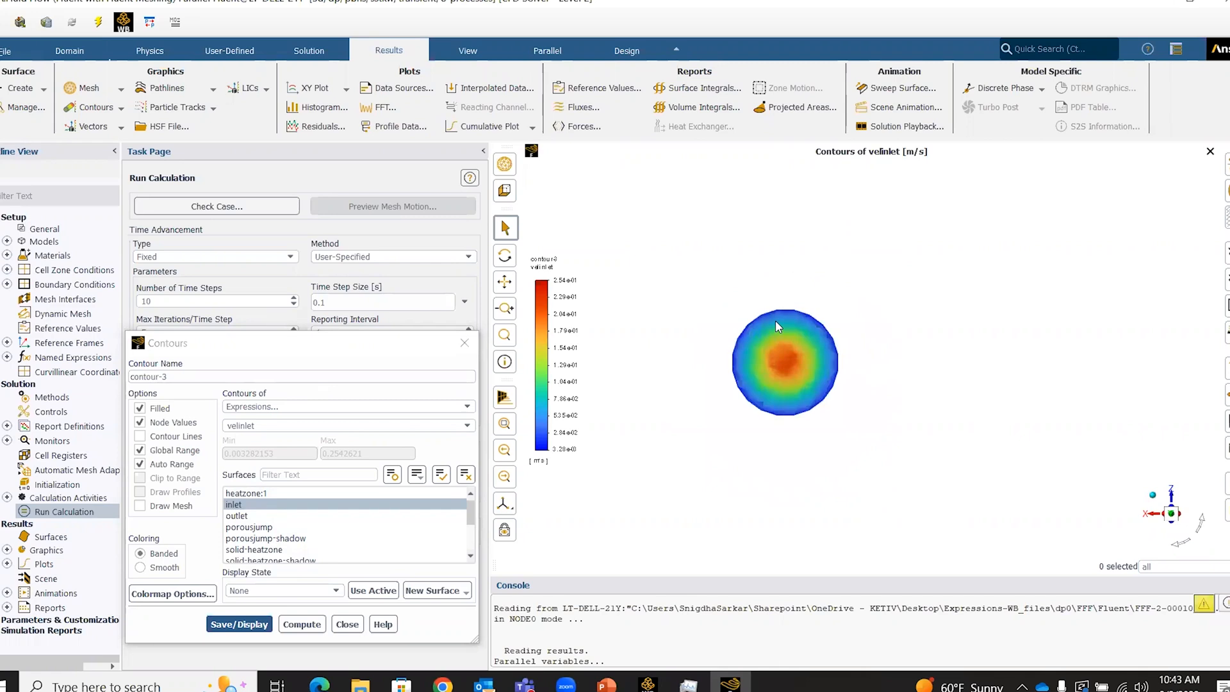
{"action": "scroll", "coordinate": [775, 321], "scroll_direction": "up", "scroll_amount": 3}
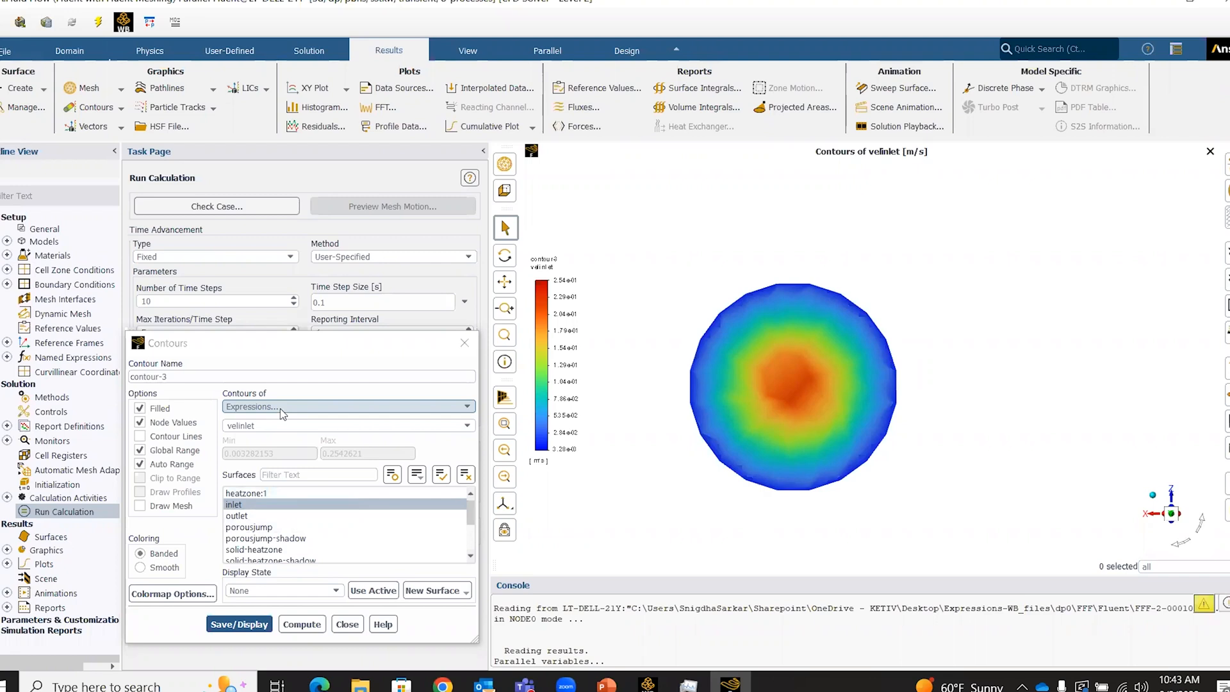
{"action": "left_click", "coordinate": [465, 345]}
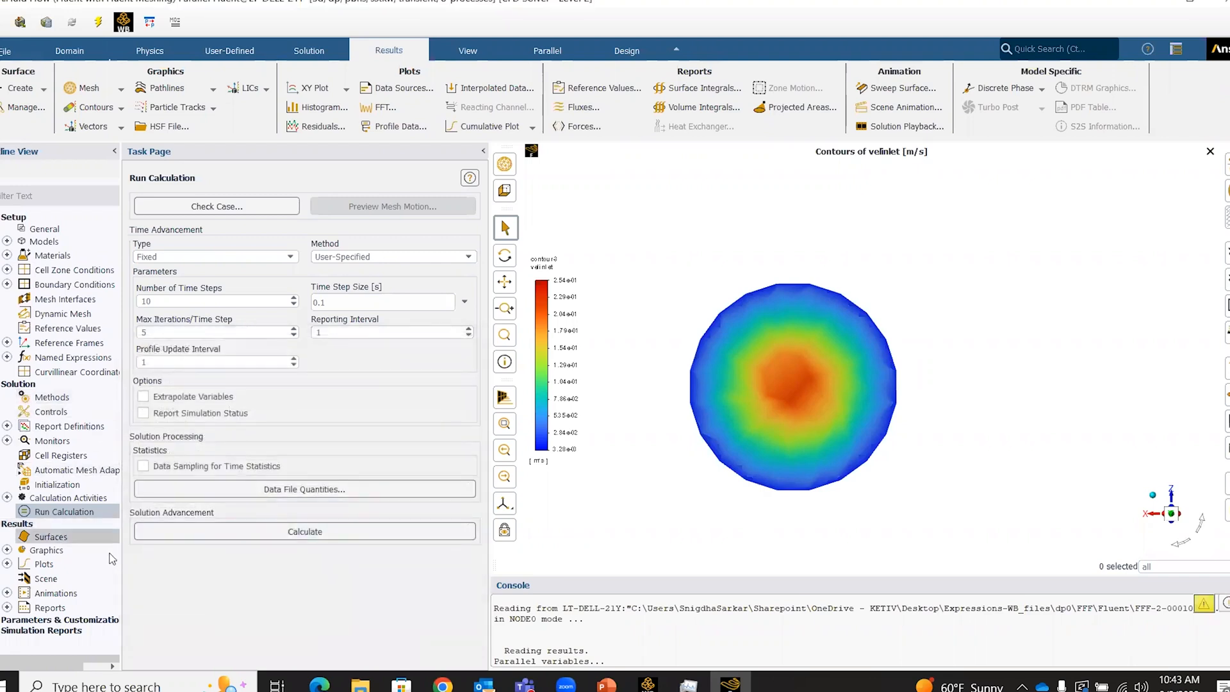
- Inspect the poutlet-plot report definition and close it without changes
{"action": "left_click", "coordinate": [6, 608]}
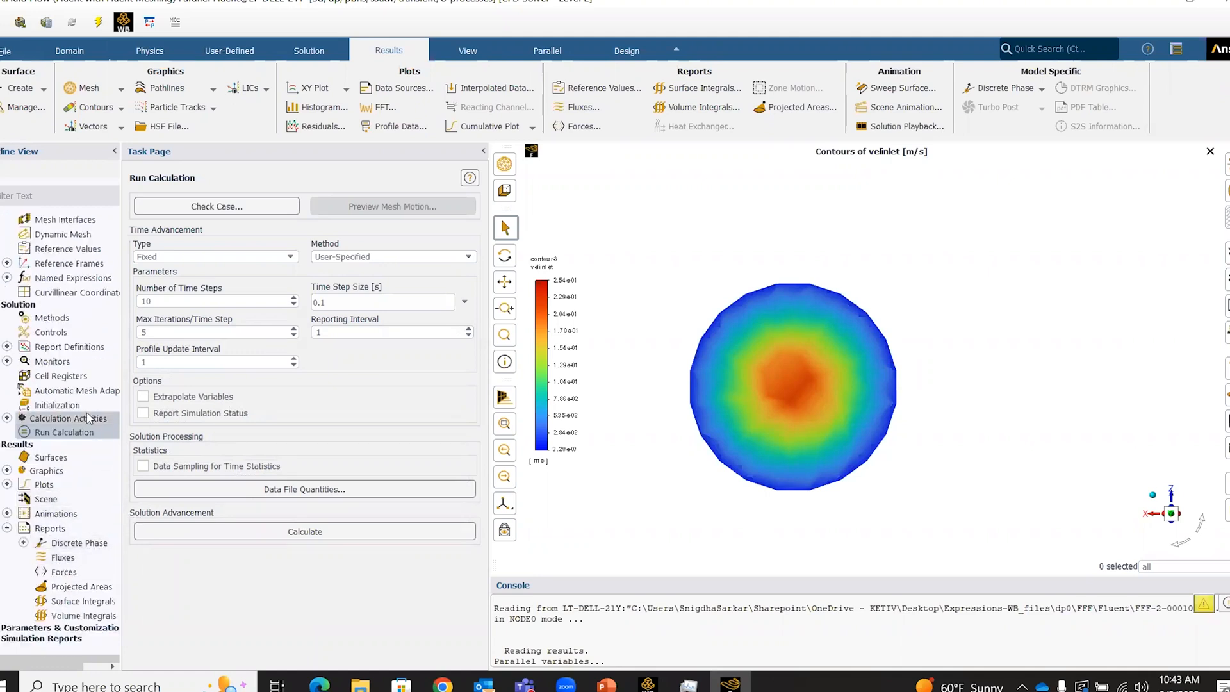
{"action": "scroll", "coordinate": [65, 417], "scroll_direction": "up", "scroll_amount": 1}
{"action": "left_click", "coordinate": [7, 391]}
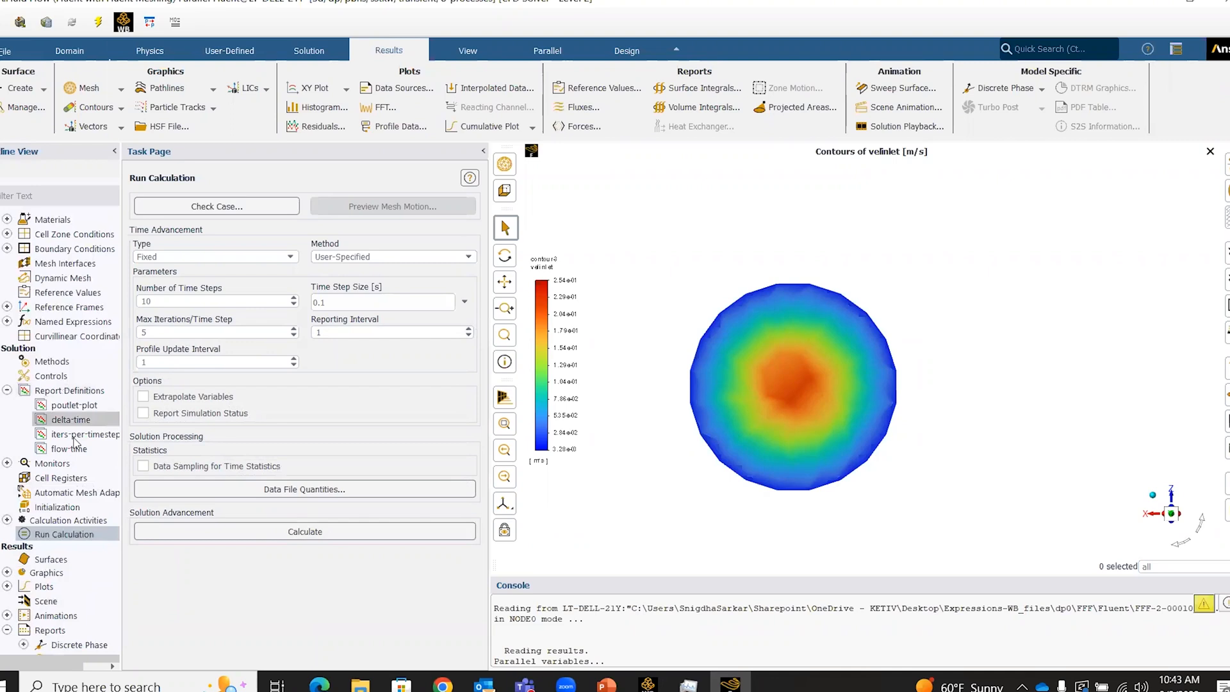
{"action": "double_click", "coordinate": [93, 407]}
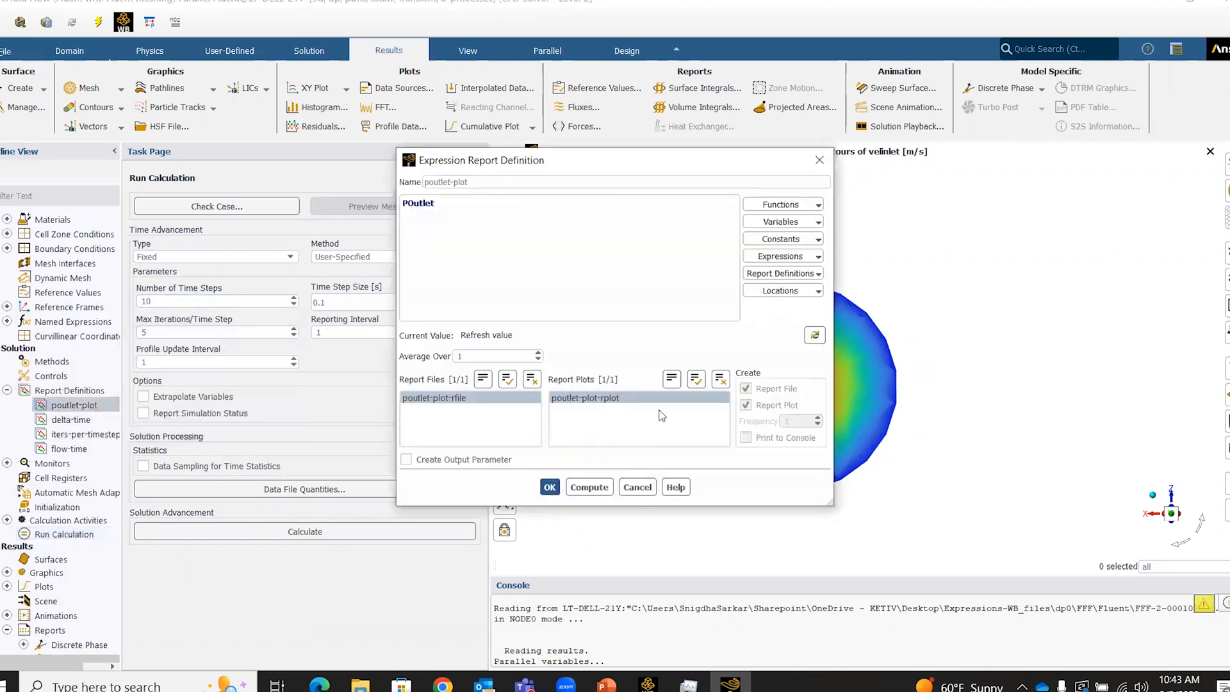
{"action": "left_click", "coordinate": [632, 486]}
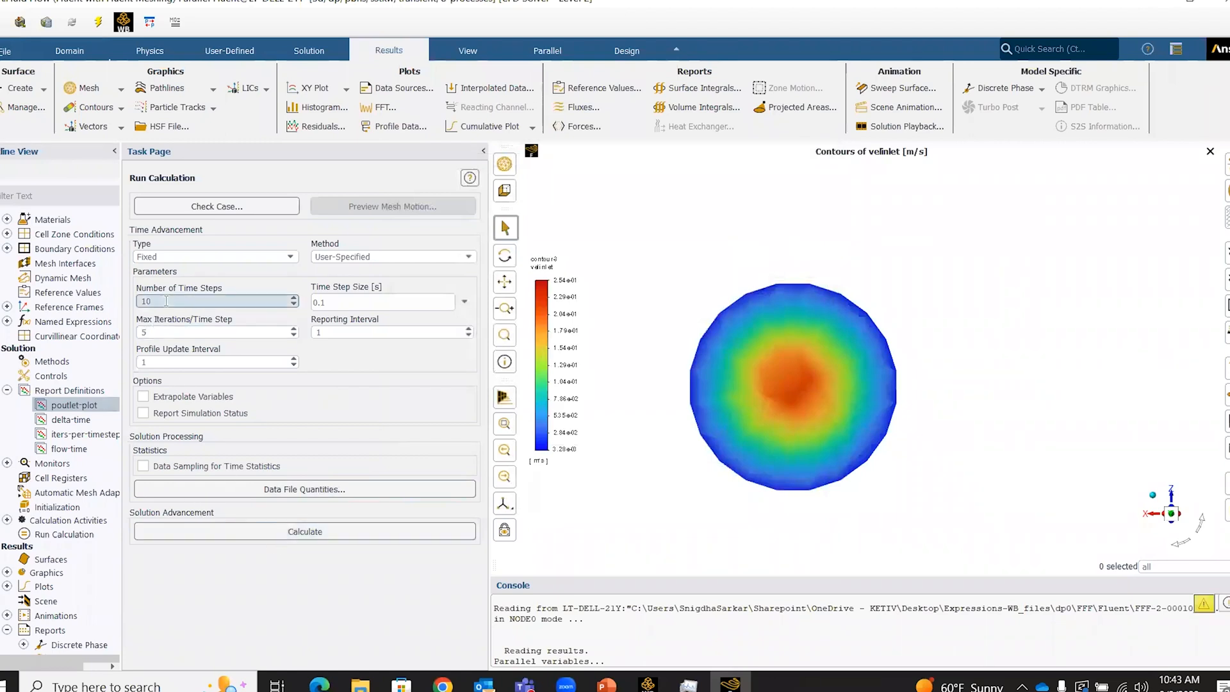
- Run the calculation for 1 more time step, accepting the prompts, and show the poutlet-plot-rplot graph
{"action": "double_click", "coordinate": [229, 304]}
{"action": "type", "text": "1"}
{"action": "left_click", "coordinate": [294, 535]}
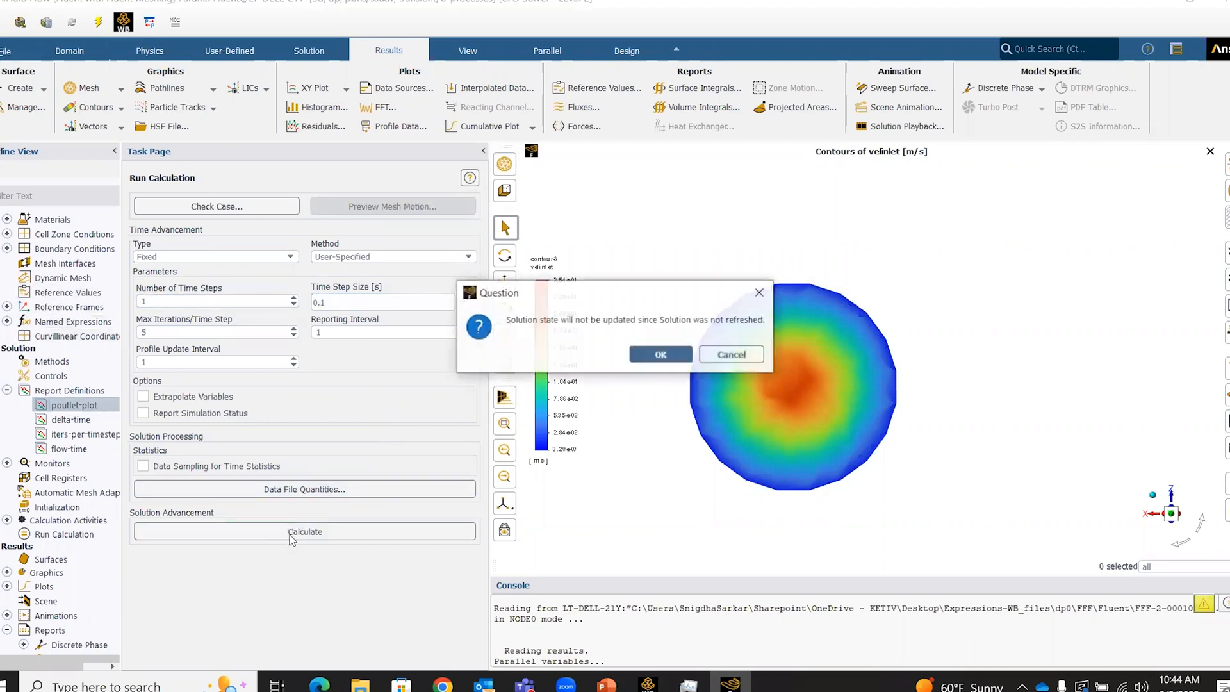
{"action": "left_click", "coordinate": [652, 350]}
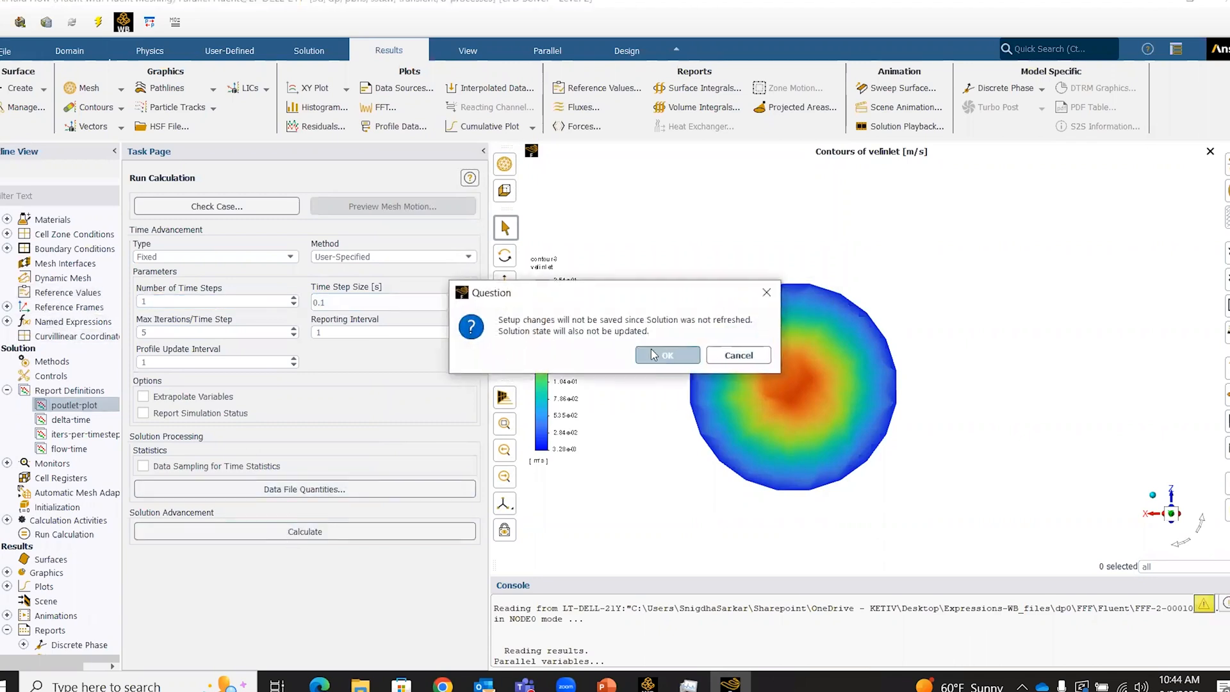
{"action": "left_click", "coordinate": [664, 361]}
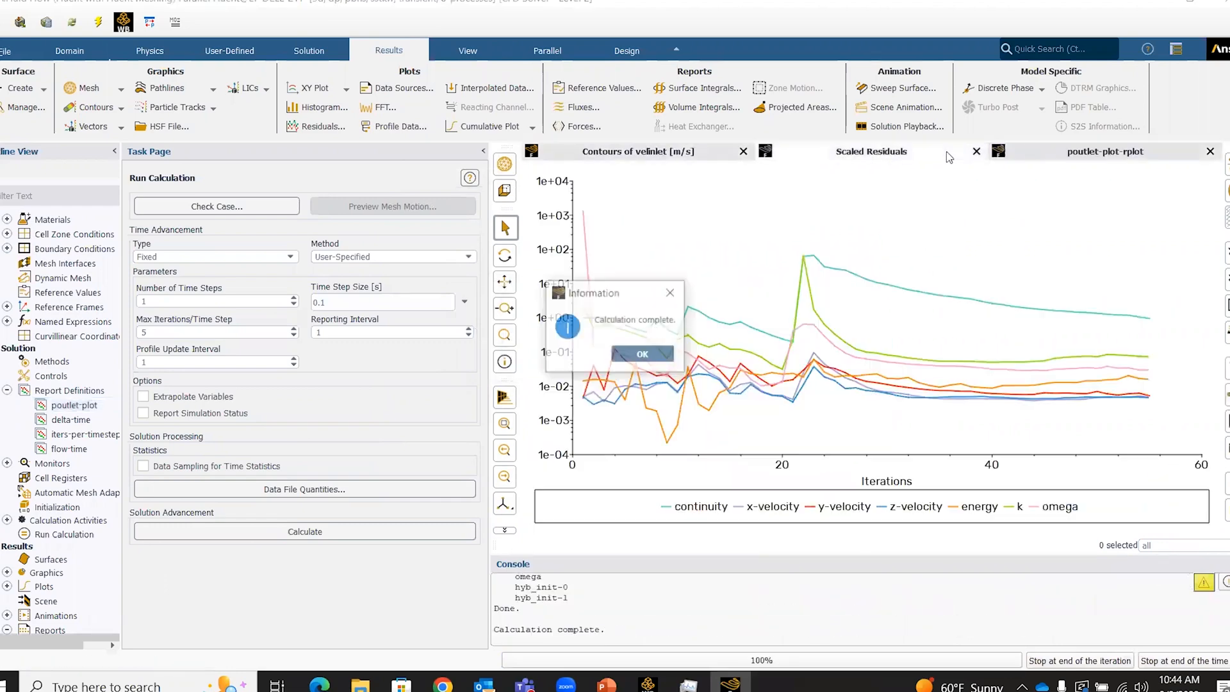
{"action": "left_click", "coordinate": [664, 355]}
{"action": "left_click", "coordinate": [1105, 153]}
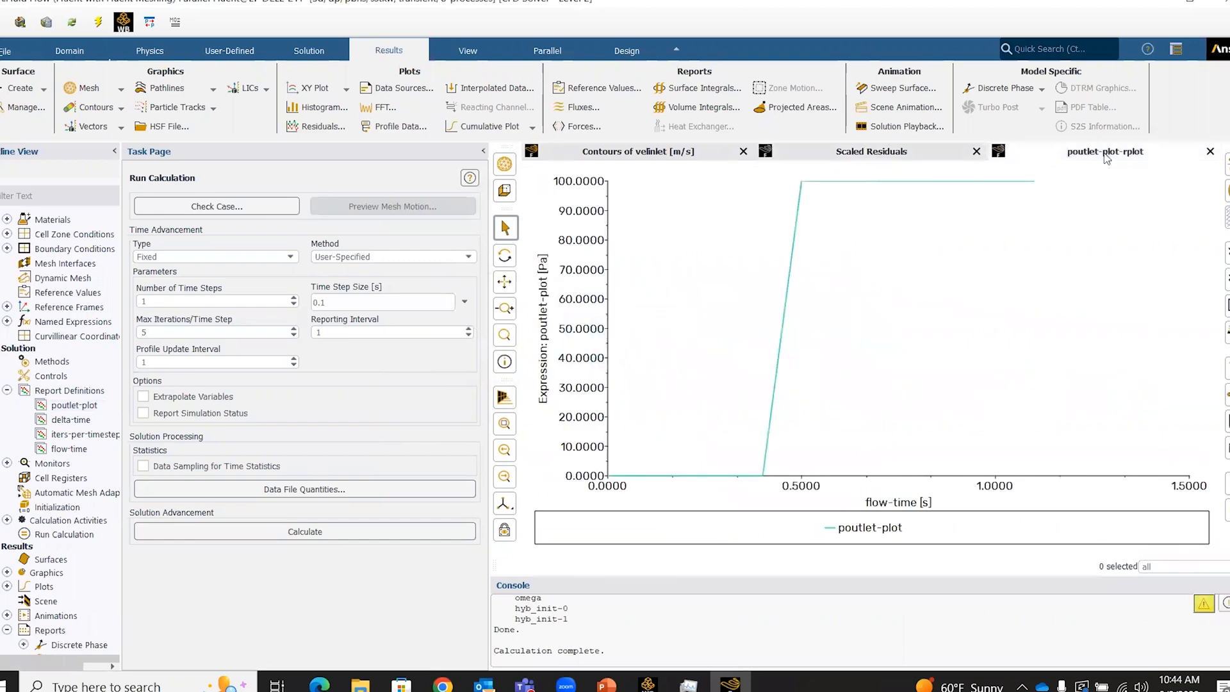
{"action": "mouse_move", "coordinate": [614, 480]}
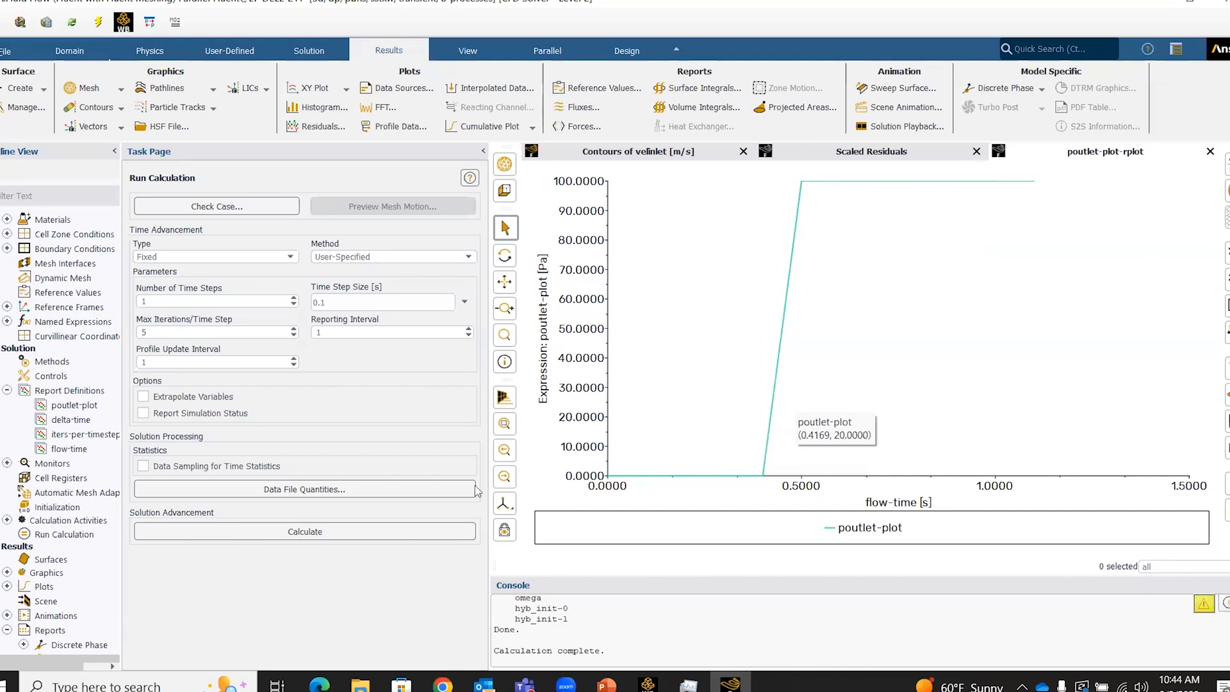
- Look through the report types available for a new report definition without creating one
{"action": "scroll", "coordinate": [28, 581], "scroll_direction": "down", "scroll_amount": 3}
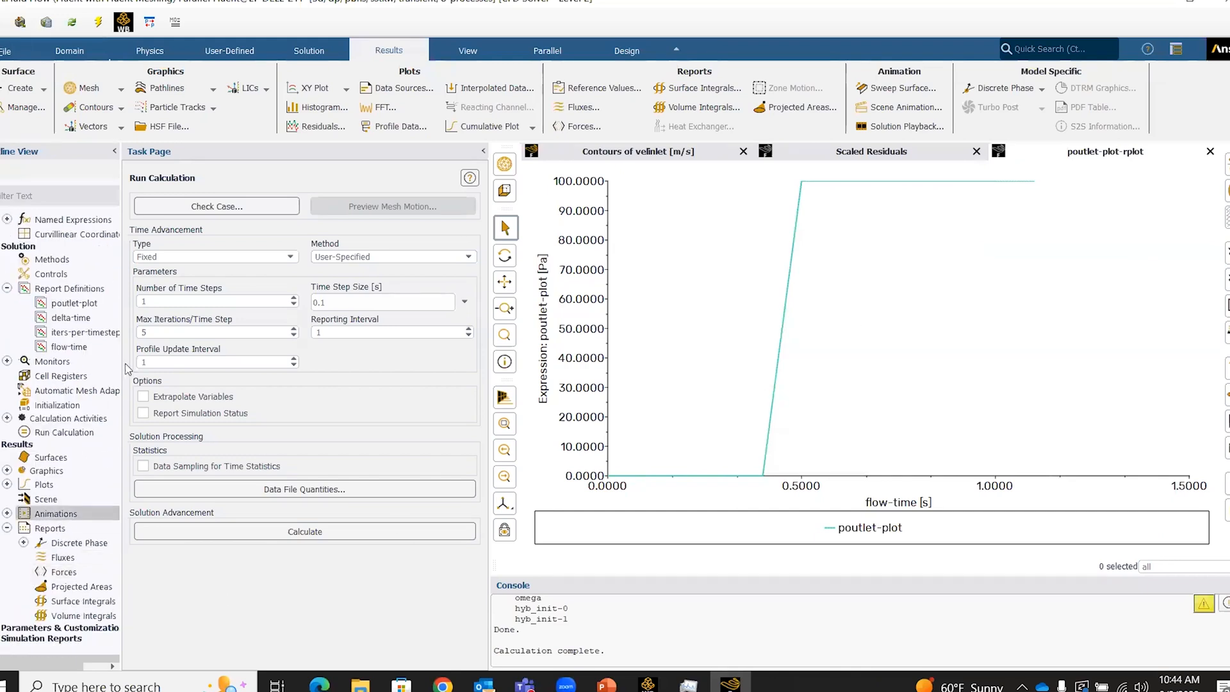
{"action": "right_click", "coordinate": [74, 288]}
{"action": "mouse_move", "coordinate": [104, 370]}
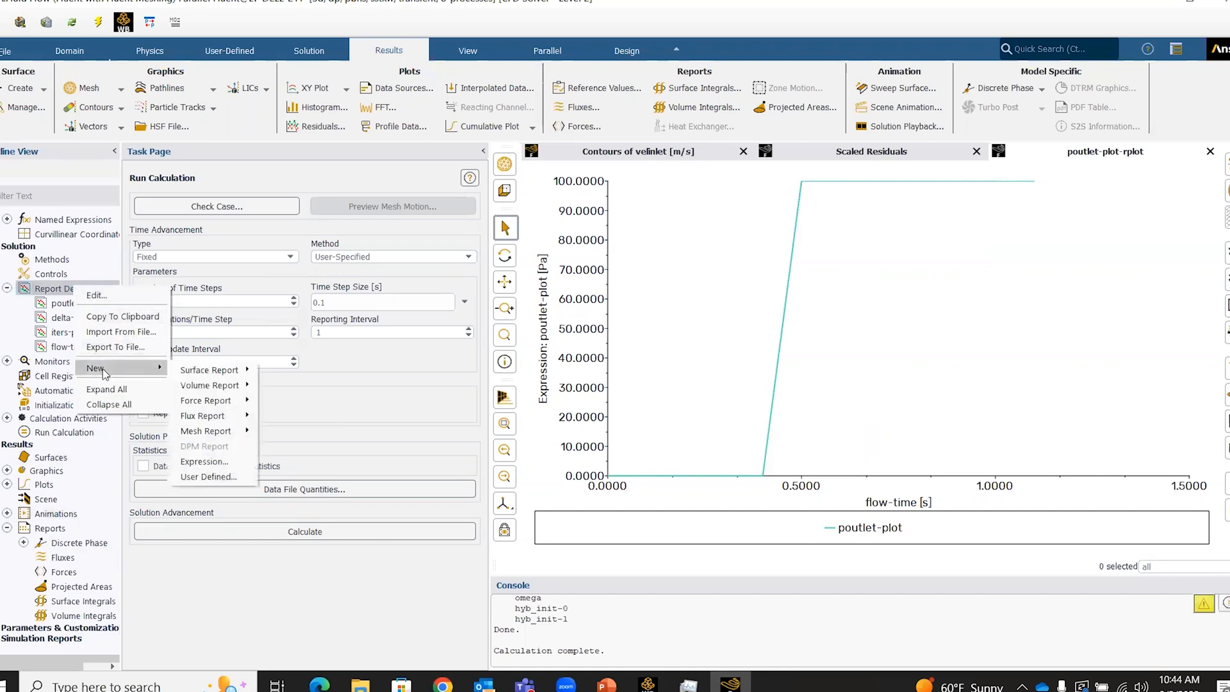
{"action": "left_click", "coordinate": [336, 647]}
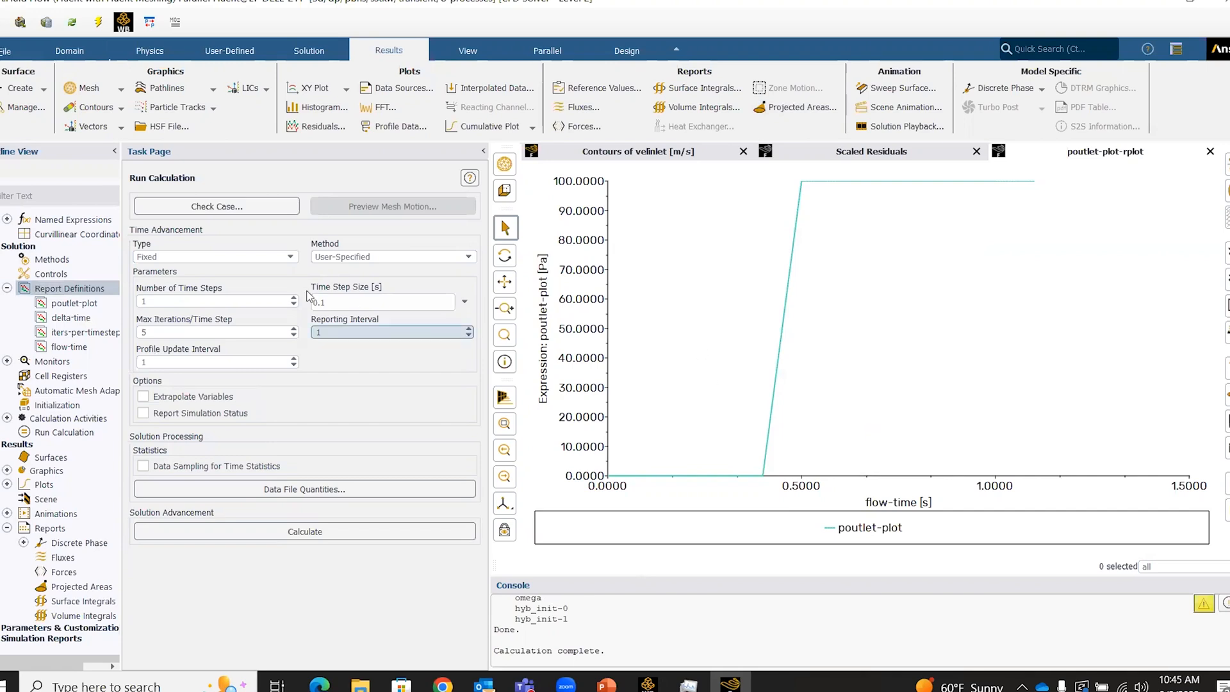
- Try to plot the POutlet named expression against time with a maximum of 1 s
{"action": "scroll", "coordinate": [66, 346], "scroll_direction": "up", "scroll_amount": 5}
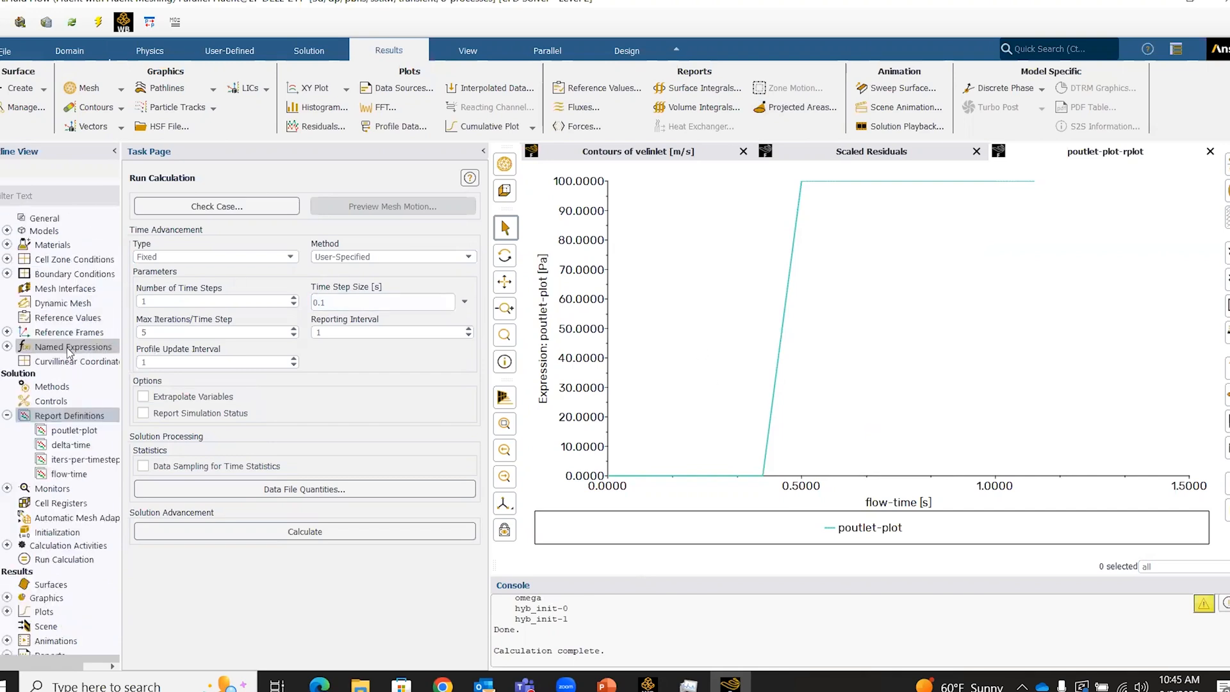
{"action": "left_click", "coordinate": [7, 358]}
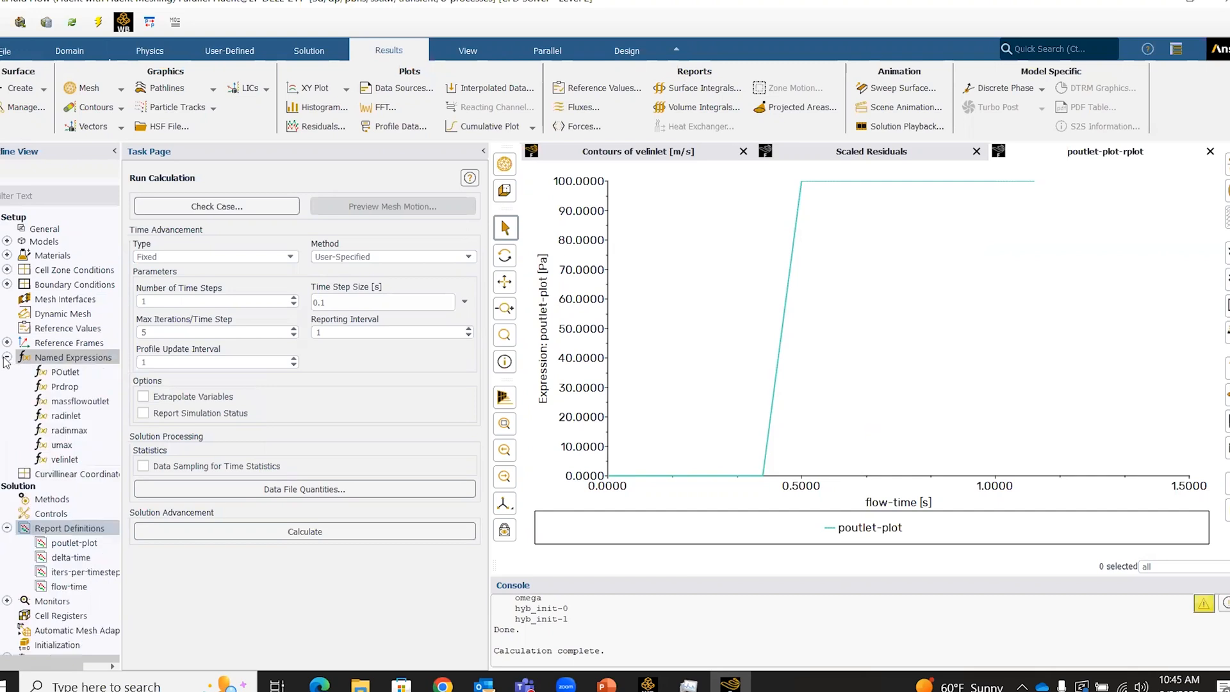
{"action": "double_click", "coordinate": [76, 373]}
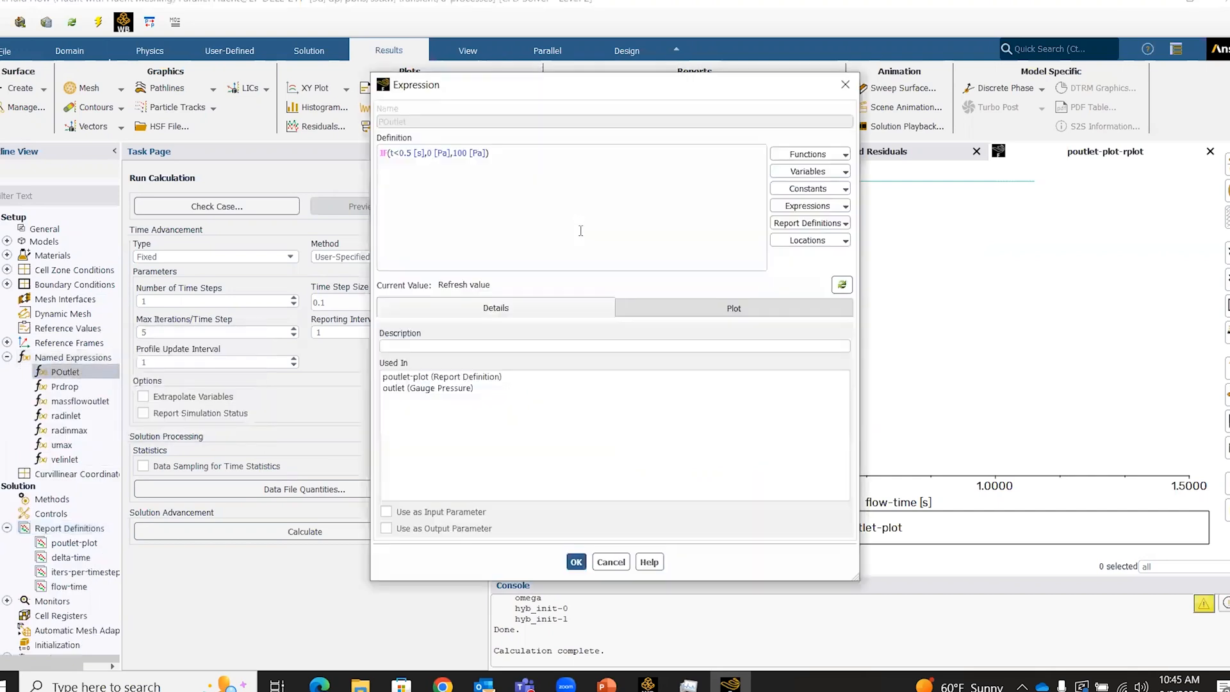
{"action": "left_click", "coordinate": [741, 312]}
{"action": "left_click", "coordinate": [468, 428]}
{"action": "left_click_drag", "start_coordinate": [326, 443], "coordinate": [255, 447]}
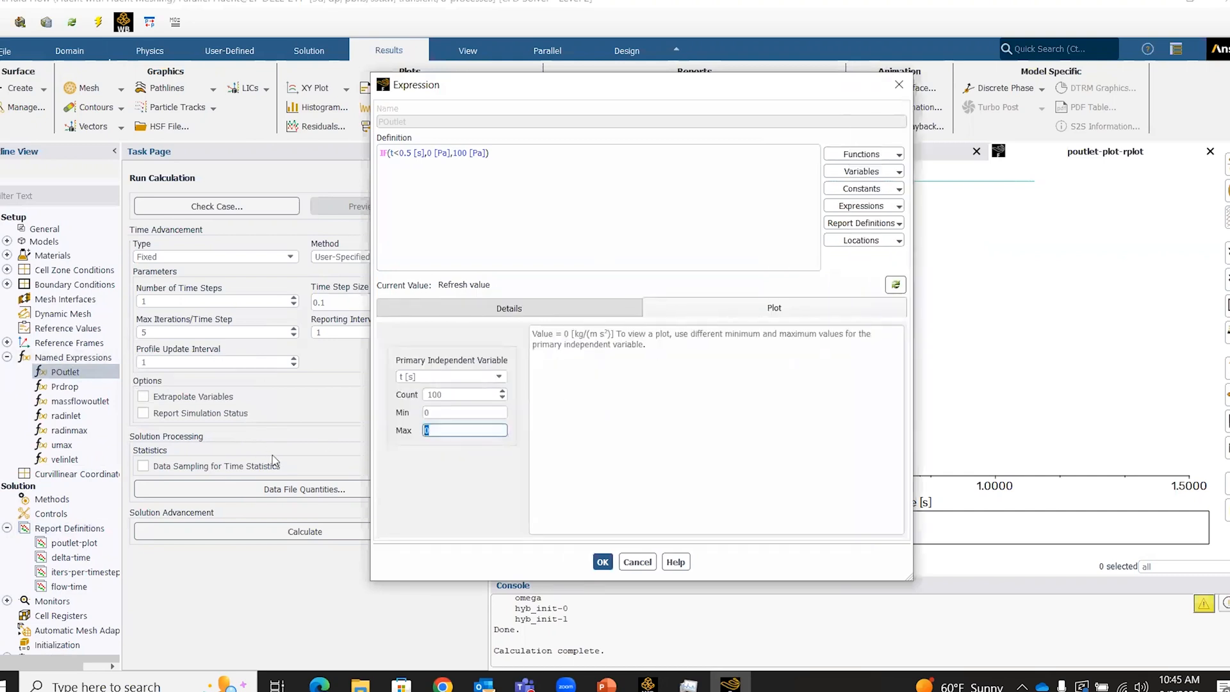
{"action": "type", "text": "1"}
{"action": "left_click", "coordinate": [602, 562]}
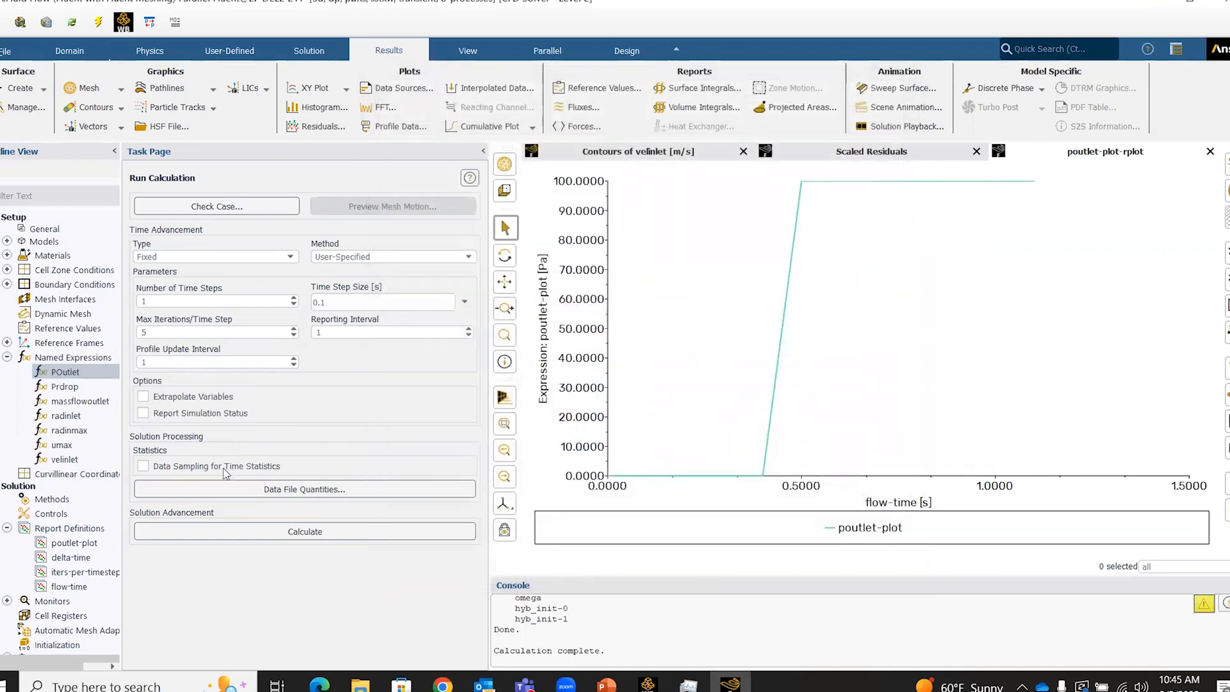
- Plot the POutlet expression over time from 0 to 7 s, and leave it without saving
{"action": "double_click", "coordinate": [90, 371]}
{"action": "double_click", "coordinate": [430, 429]}
{"action": "type", "text": "7"}
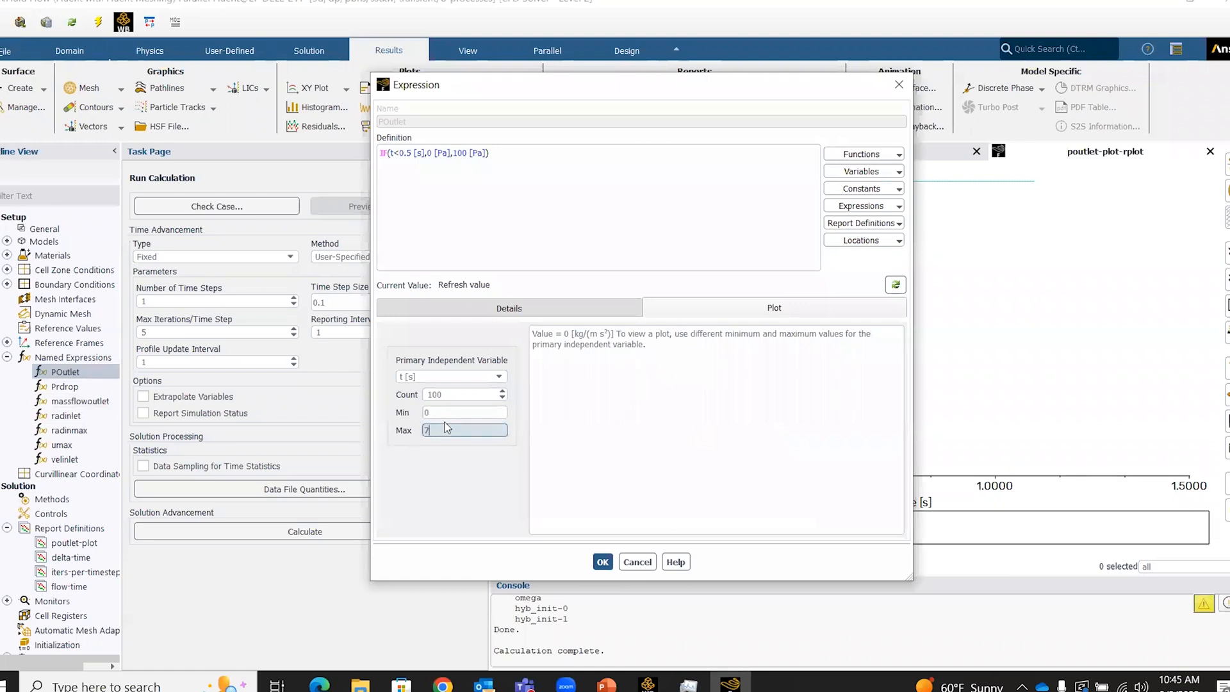
{"action": "double_click", "coordinate": [428, 413]}
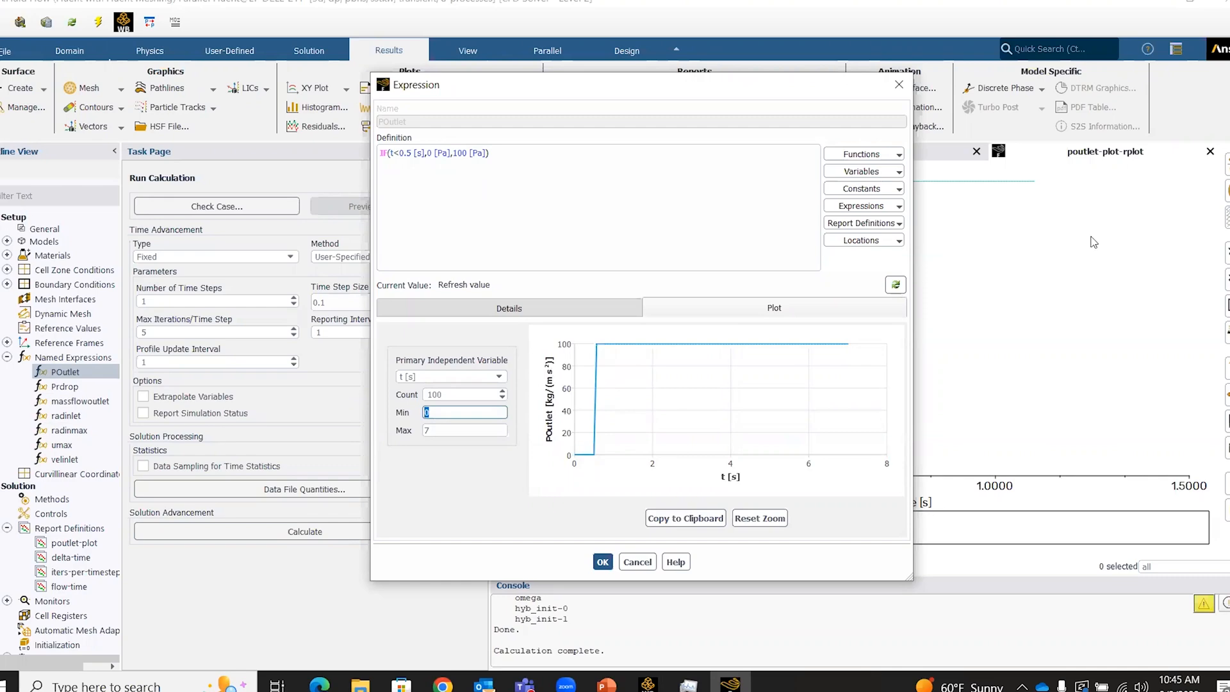
{"action": "left_click", "coordinate": [637, 563]}
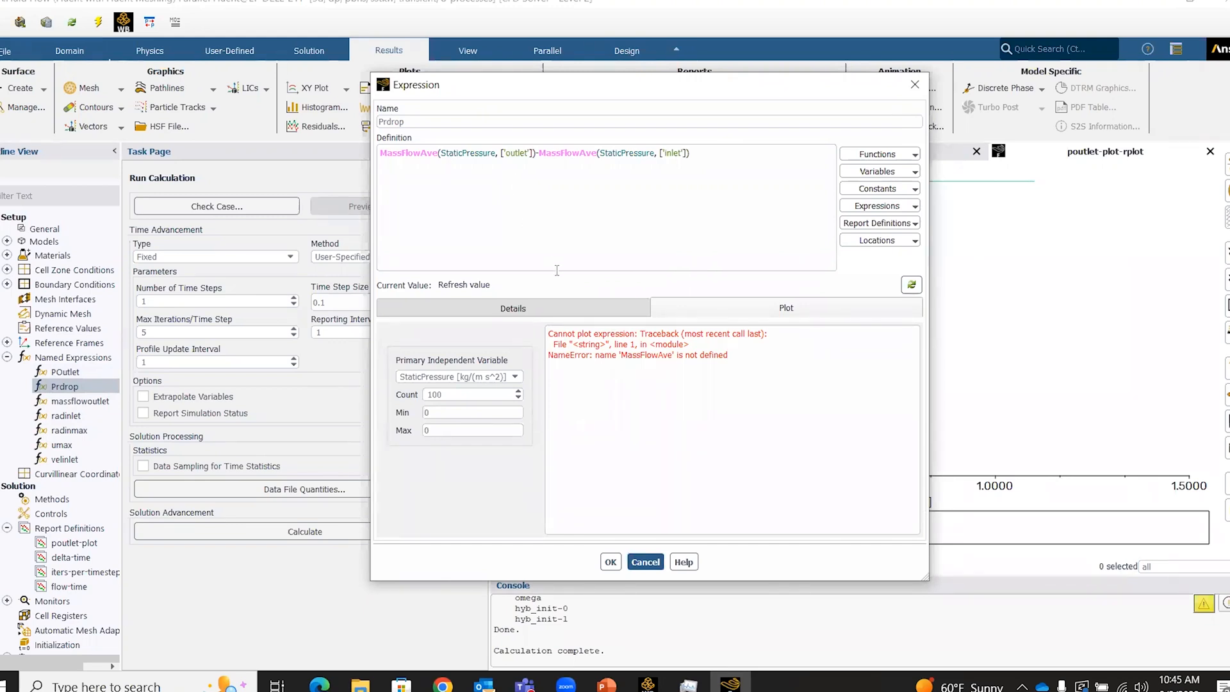
- Show the details of the Prdrop expression and evaluate its current value
{"action": "left_click", "coordinate": [569, 313]}
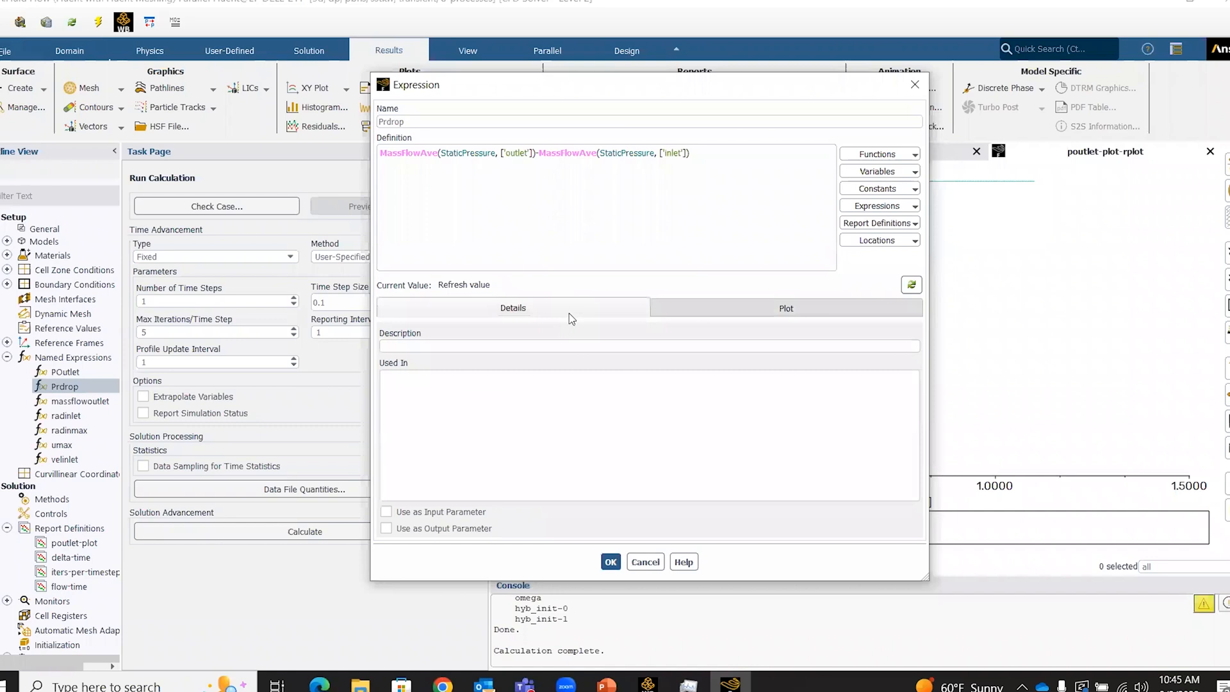
{"action": "left_click", "coordinate": [913, 285]}
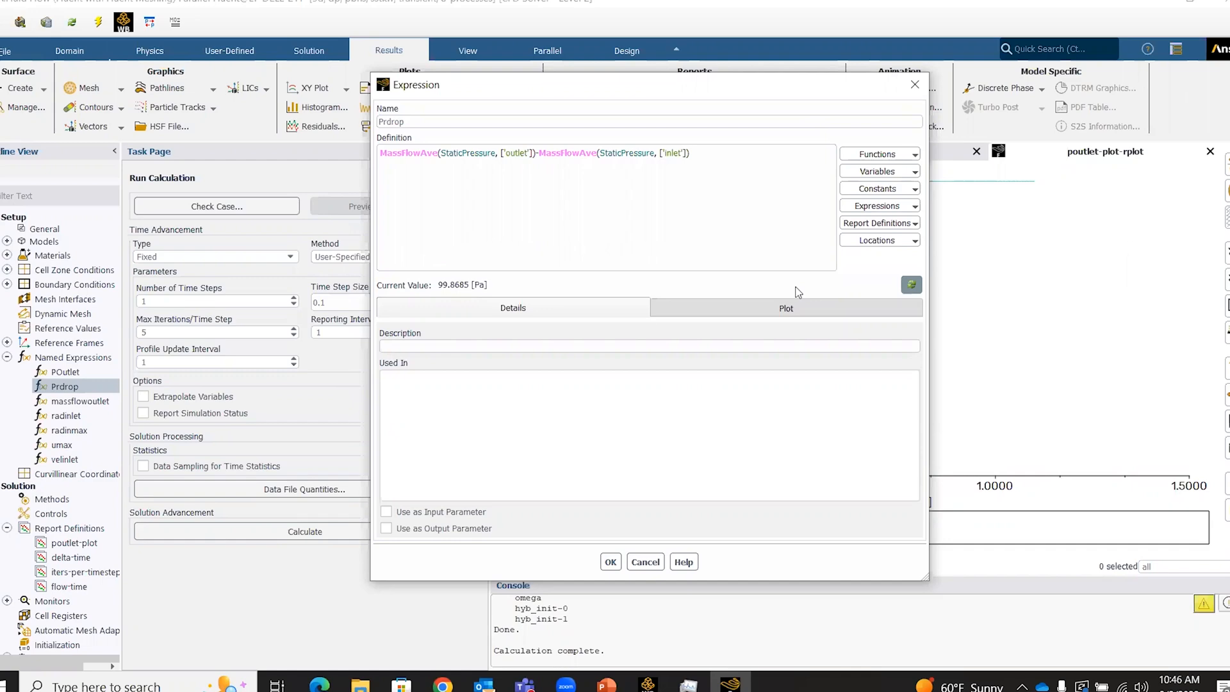
- Switch to the PowerPoint presentation and show the Summary slide with useful expressions
{"action": "left_click", "coordinate": [607, 685]}
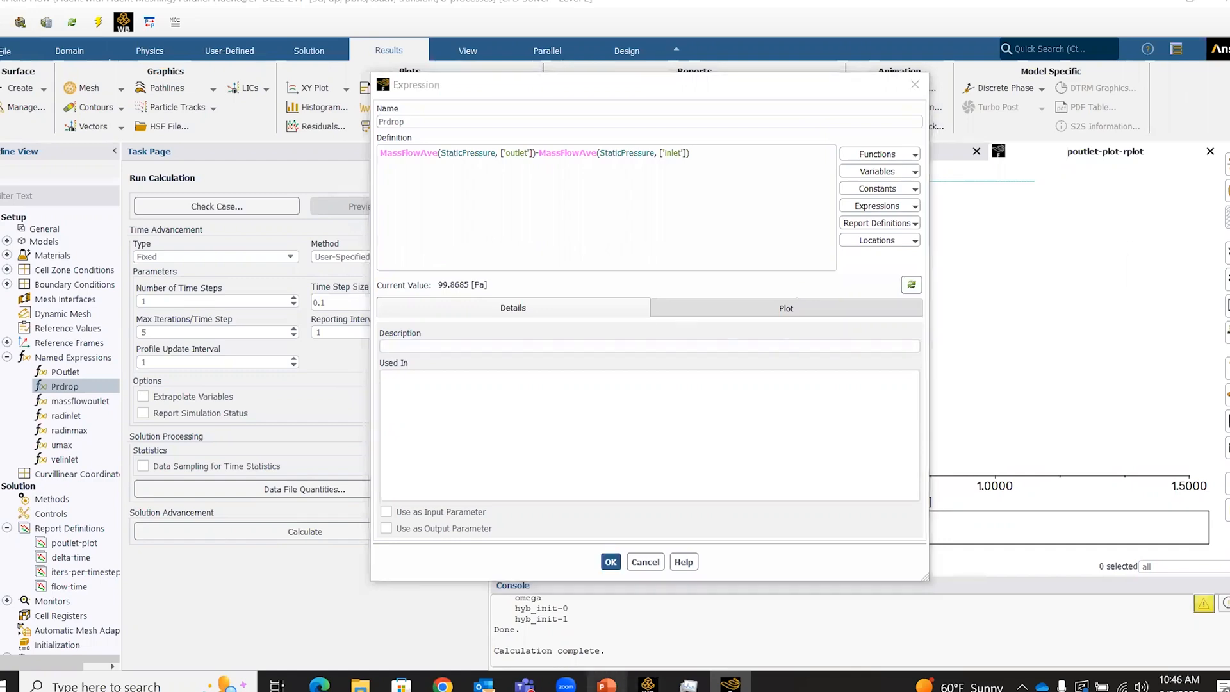
{"action": "left_click", "coordinate": [42, 544]}
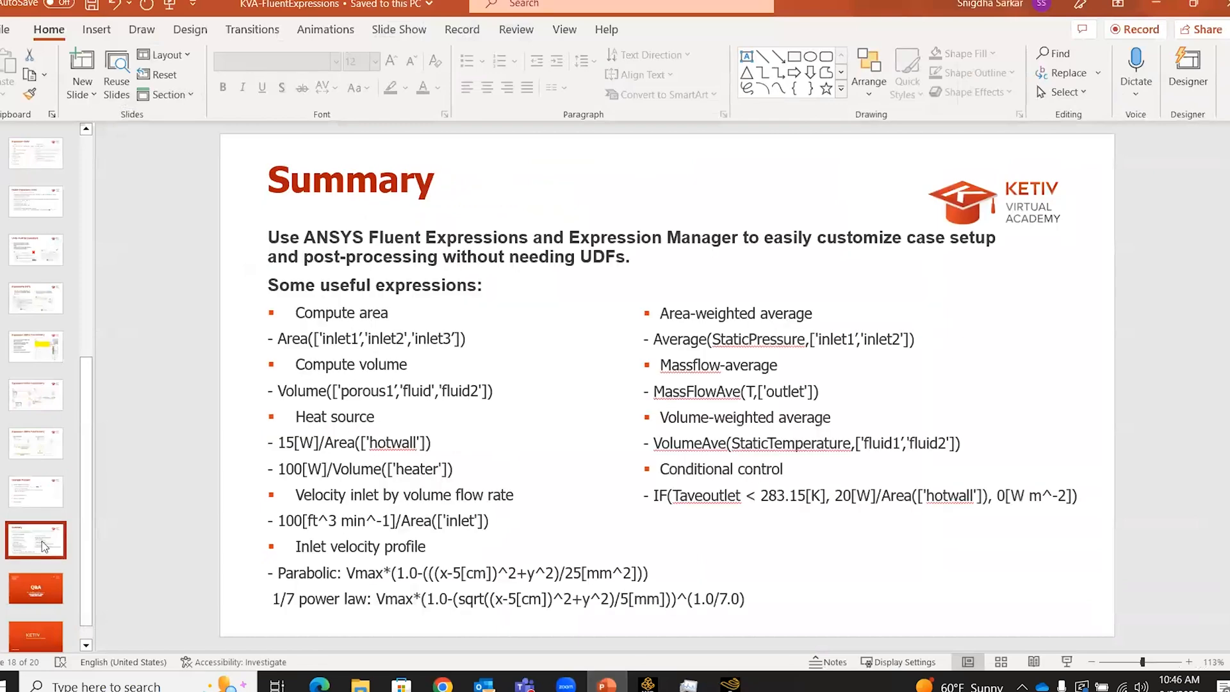